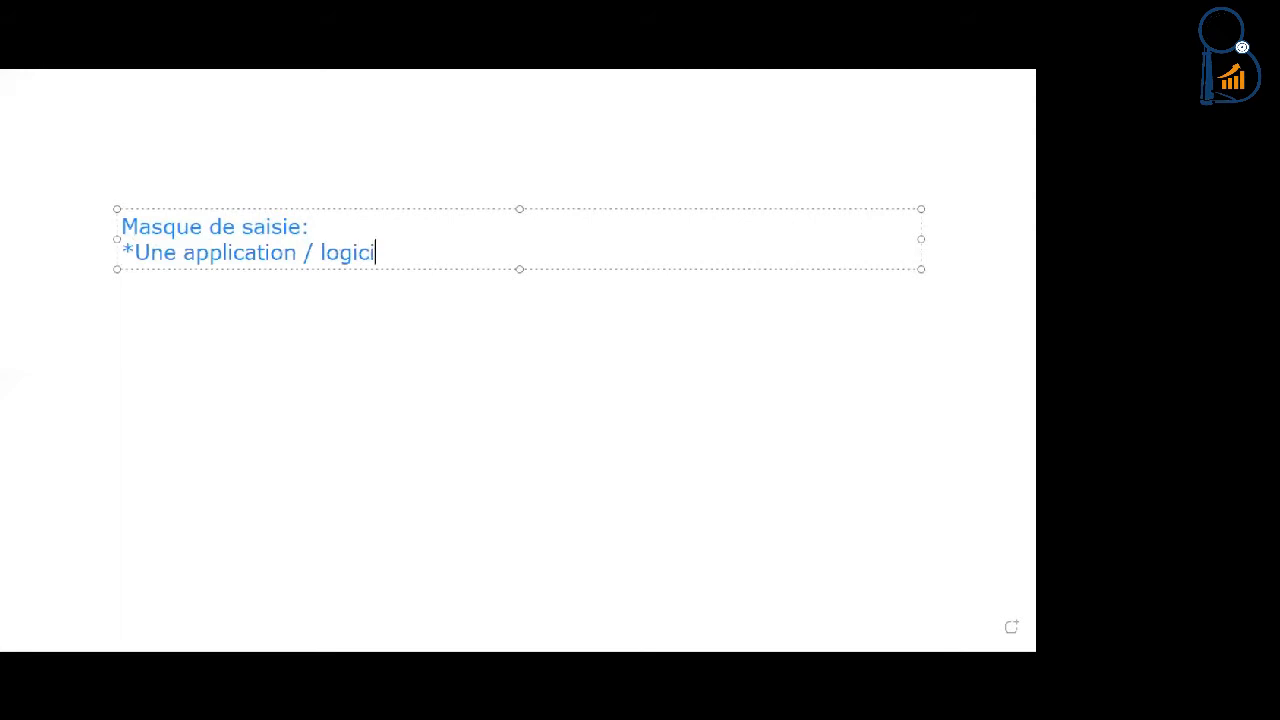
# Finish the "*Une application / logiciel" line and add the line "* Saisie des données collectées (quantitatives)" beneath it
pyautogui.press('Return')
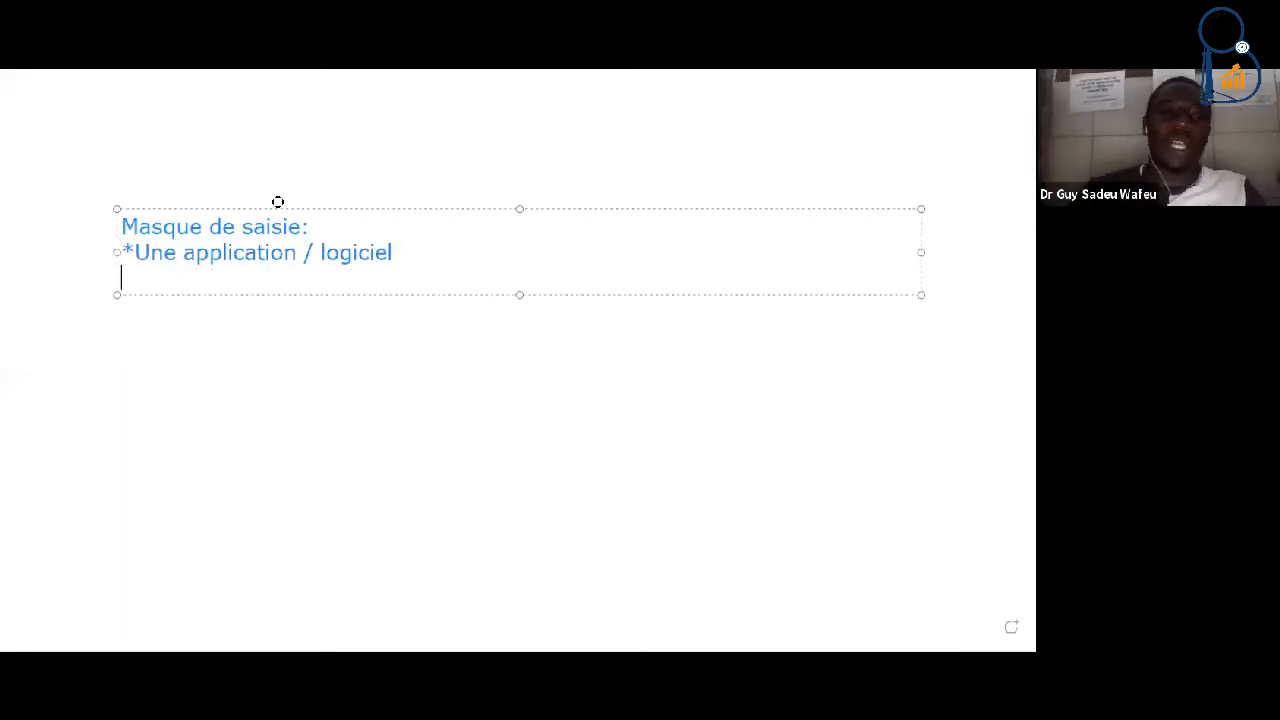
pyautogui.write('* SAis')
pyautogui.press('BackSpace')
pyautogui.press('BackSpace')
pyautogui.press('BackSpace')
pyautogui.write('aisie d')
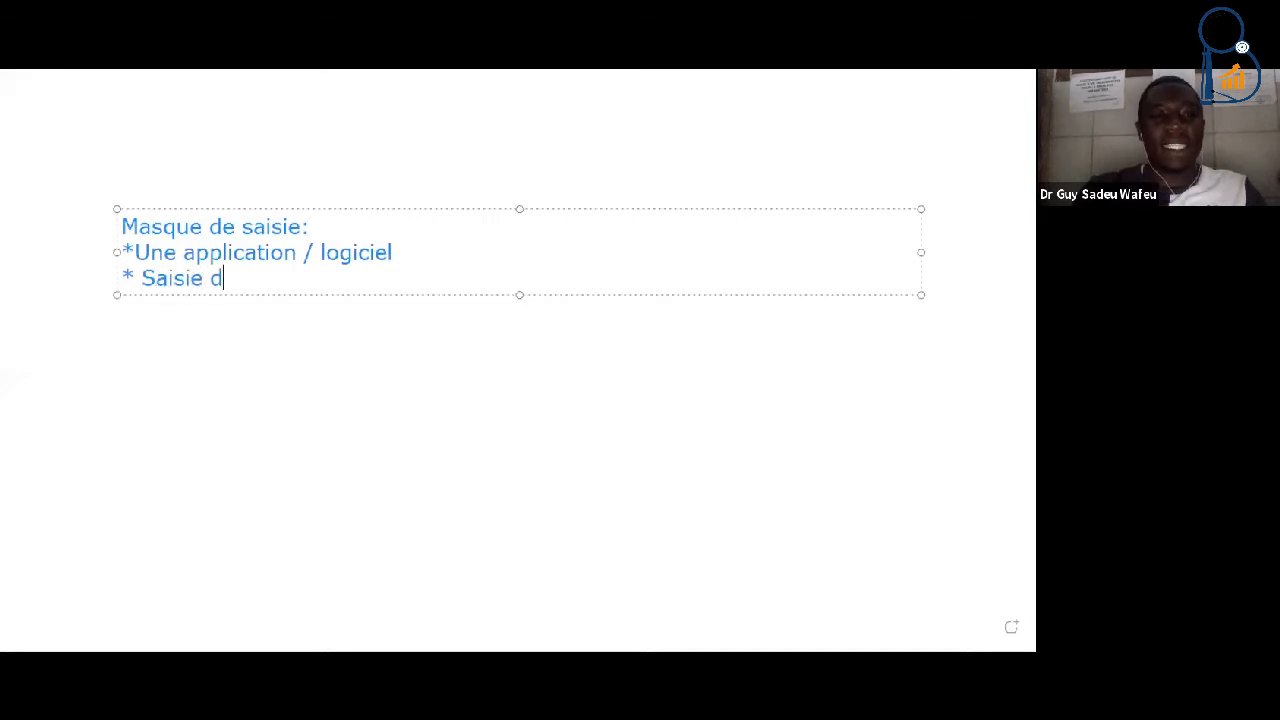
pyautogui.write('es données collectées (quantita')
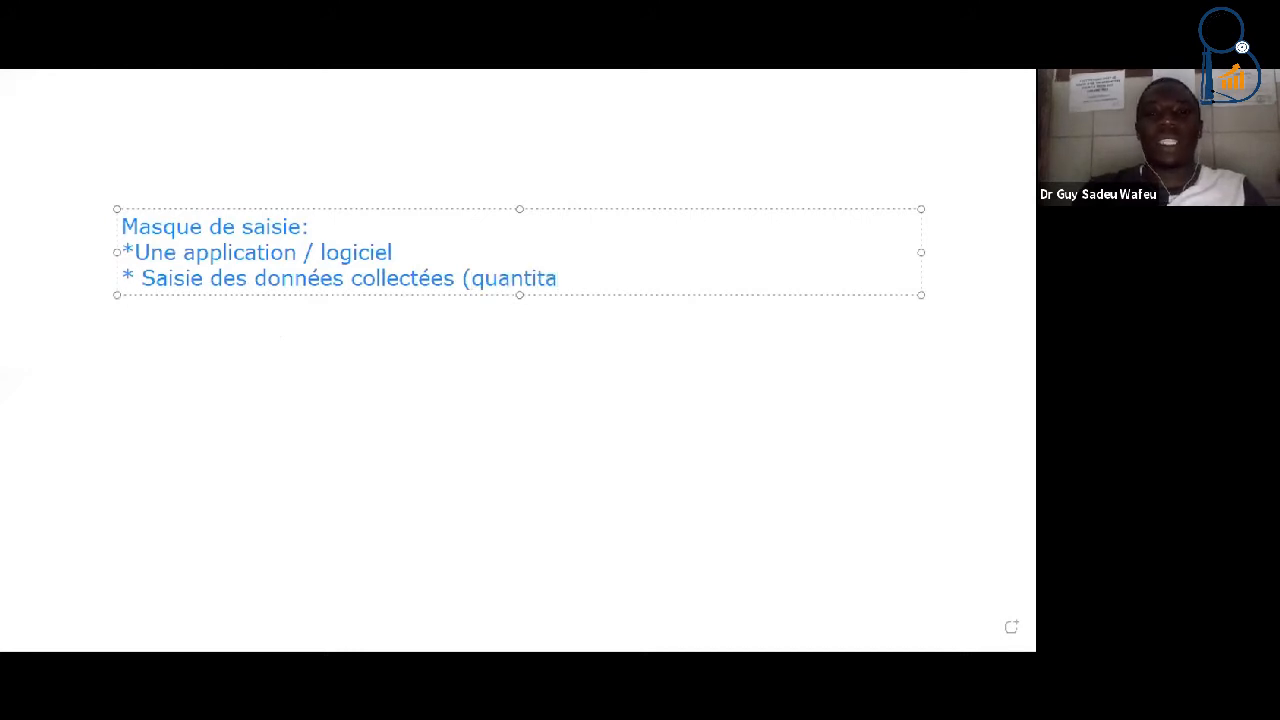
pyautogui.write('tives)')
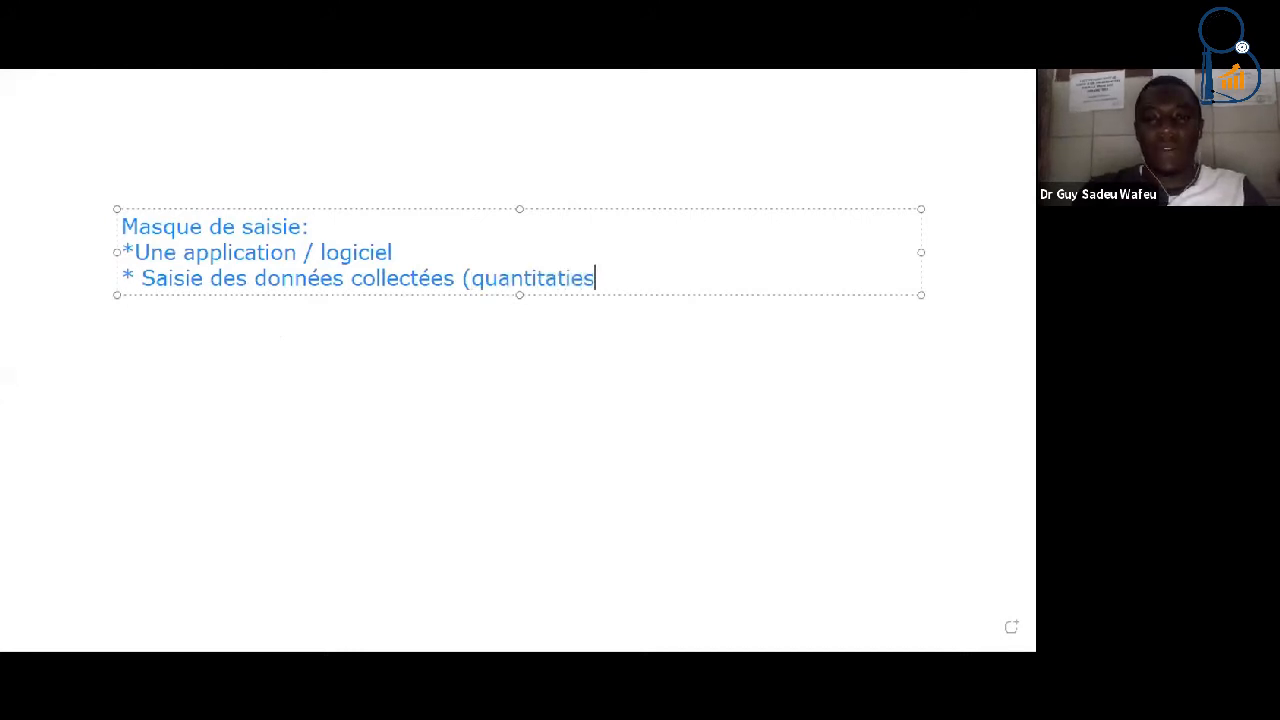
pyautogui.press('Return')
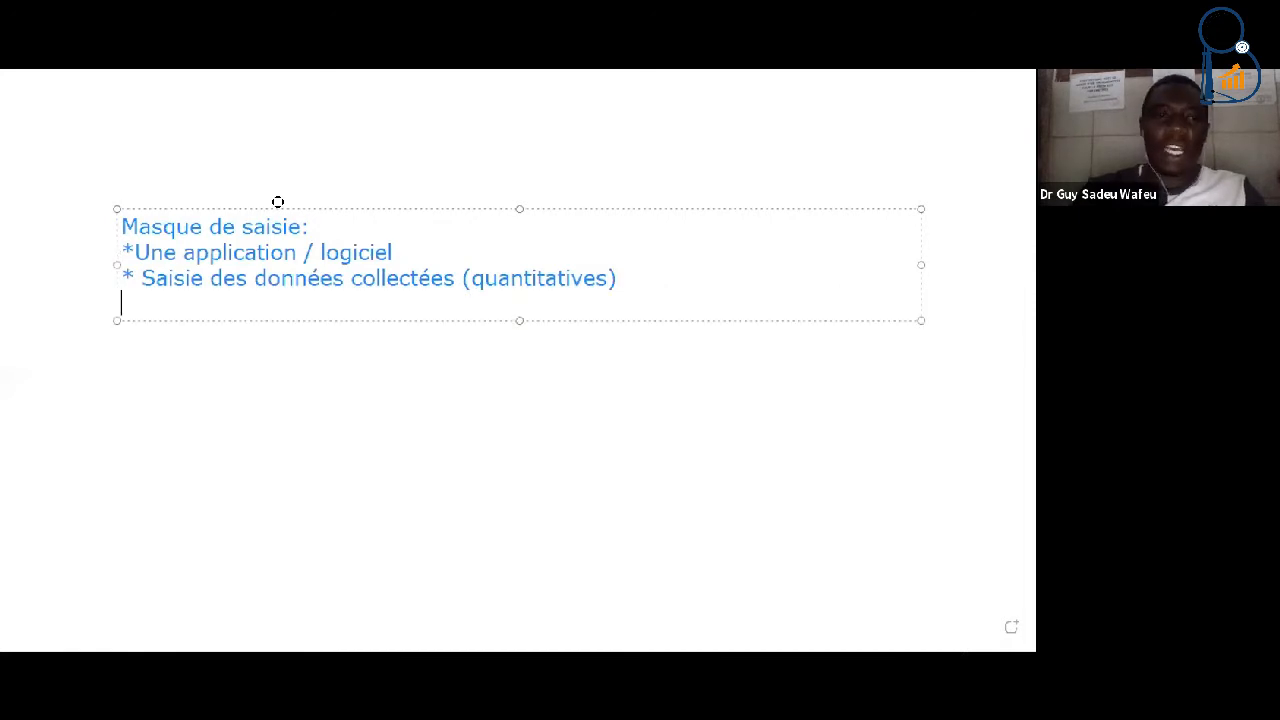
# Add two more note lines: "*Moins d'erreurs possibles" and "*Le plus rapidement possible"
pyautogui.write("*Moins d'erreu")
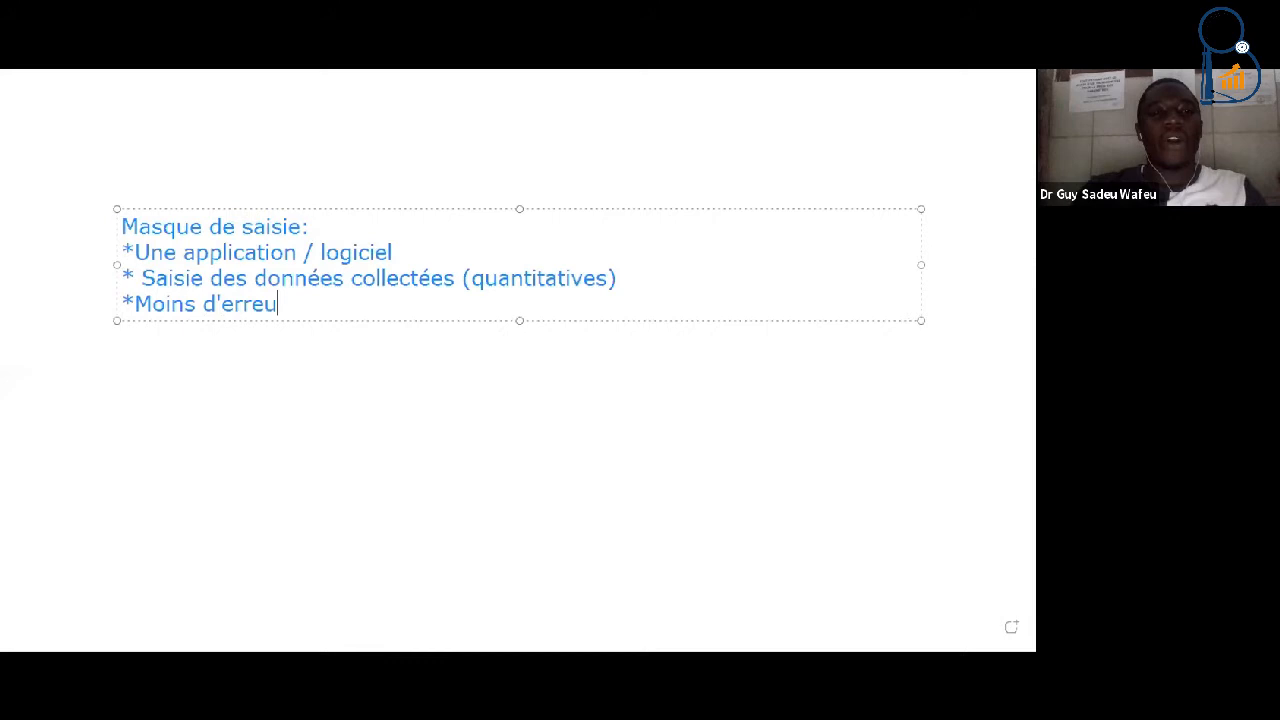
pyautogui.write('rs possibles')
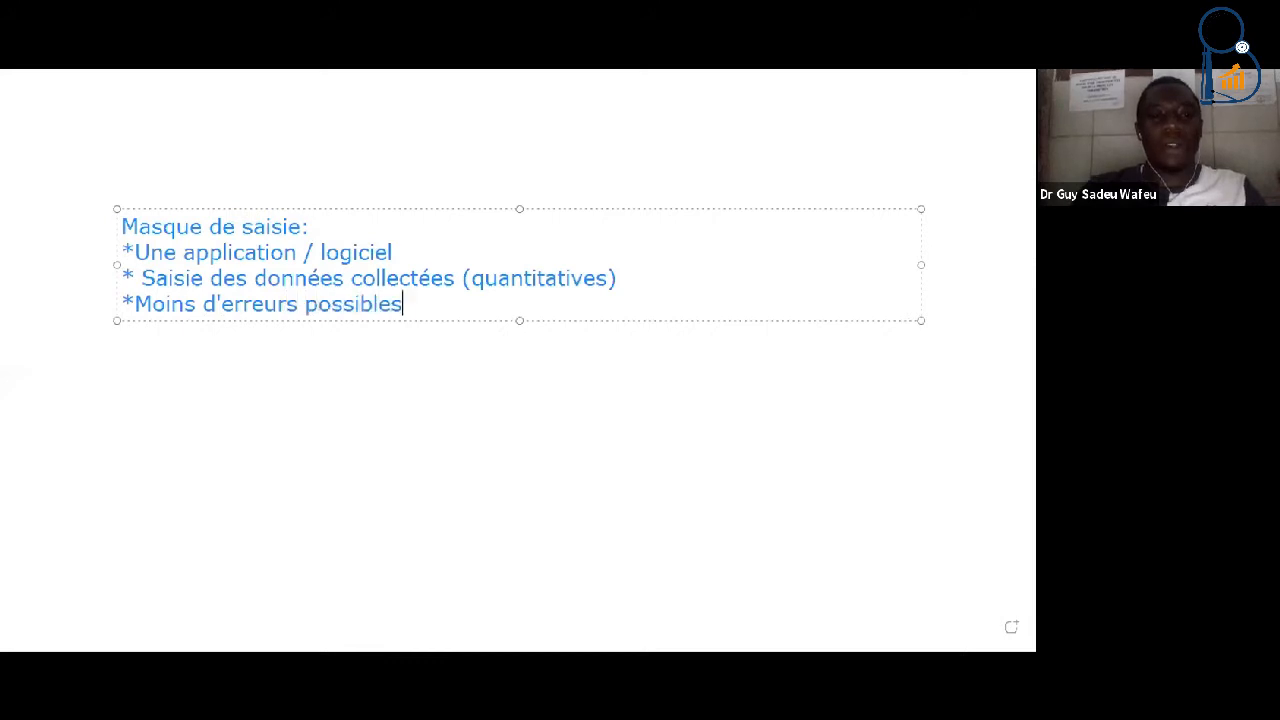
pyautogui.press('Return')
pyautogui.write('*')
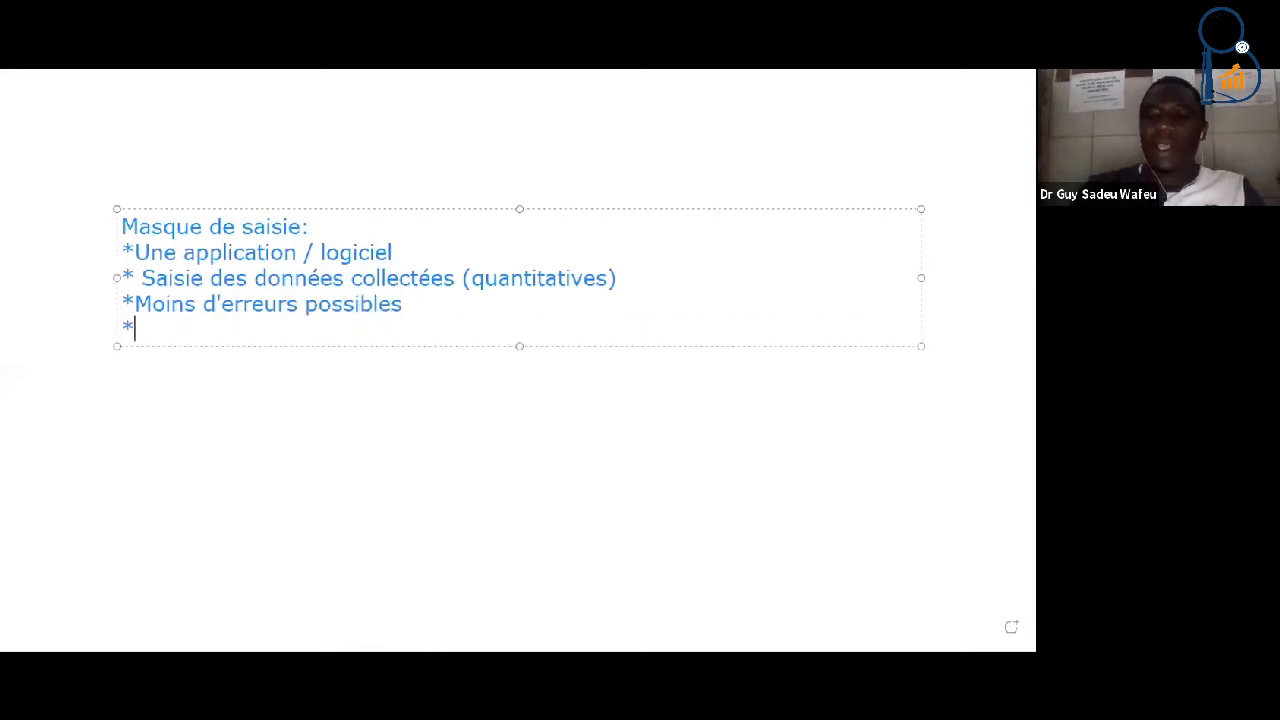
pyautogui.write('Le plus rapidement possible')
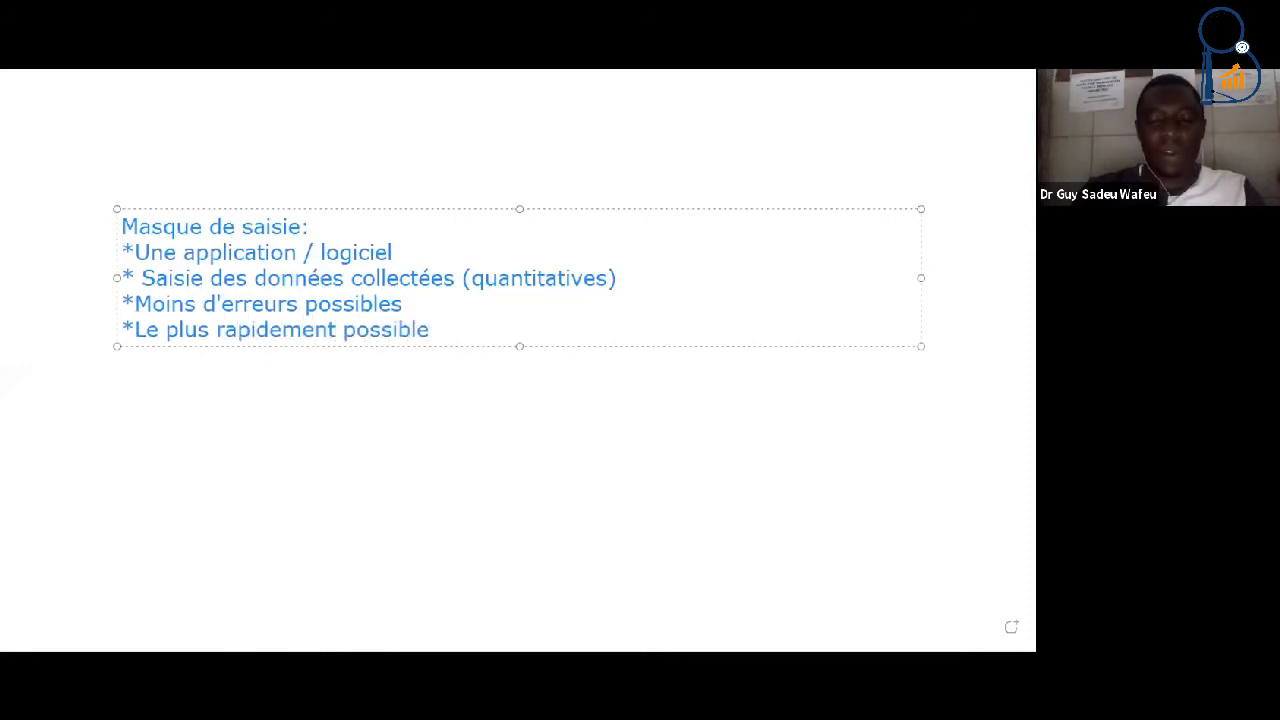
# Add the line "*Permettre une analyse statistique dans un logiciel adapté" and change the notes' text colour to red
pyautogui.press('Return')
pyautogui.write('*Permettre une analy')
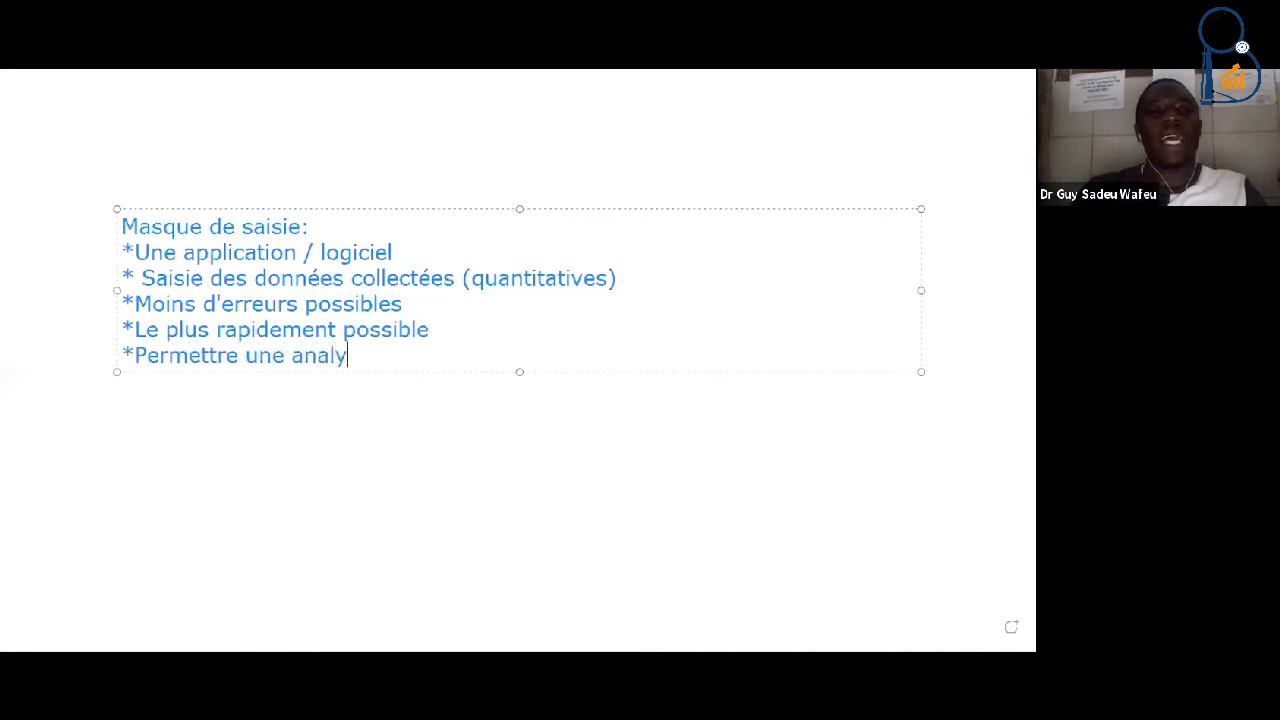
pyautogui.write('se statistique dans ')
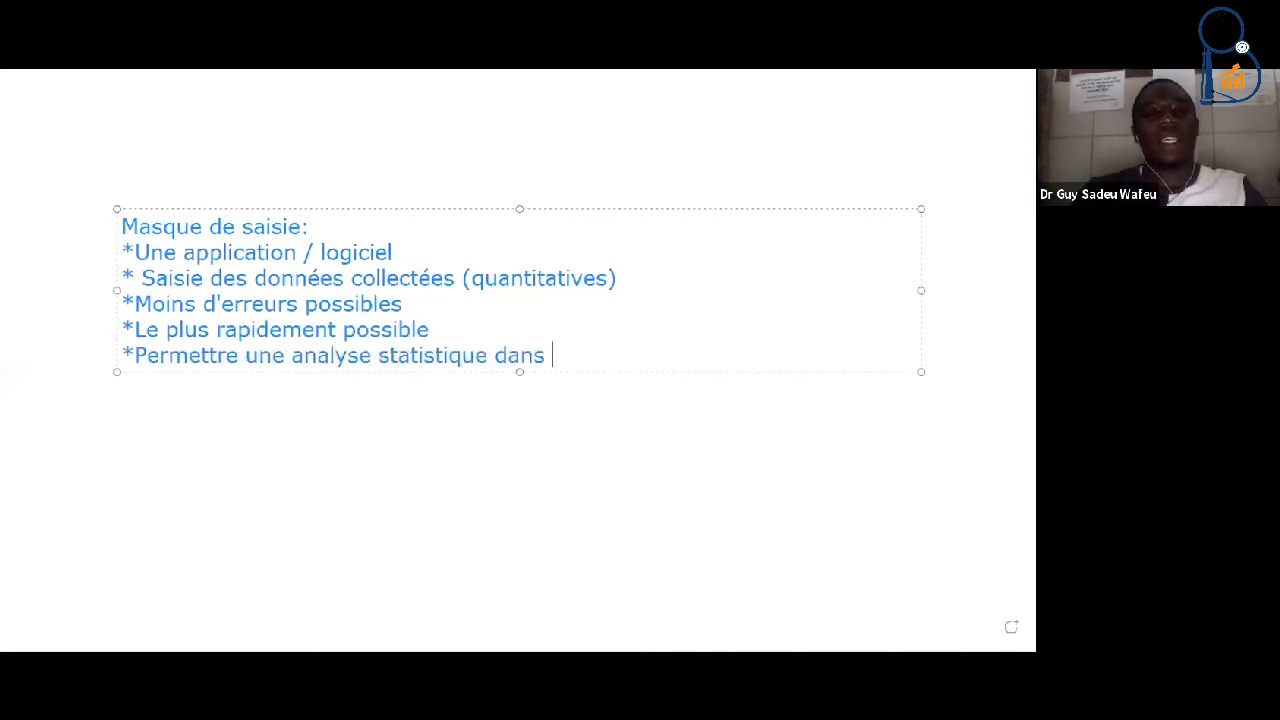
pyautogui.write('un logiciel adapté')
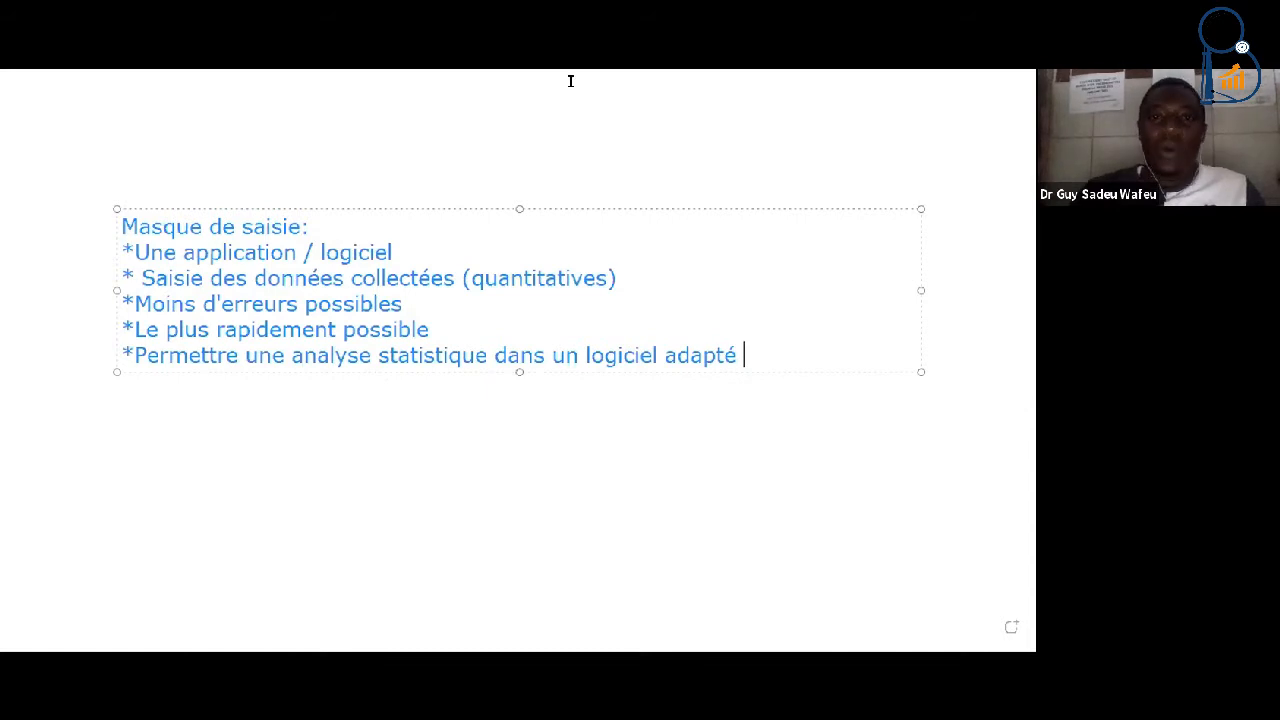
pyautogui.click(586, 143)
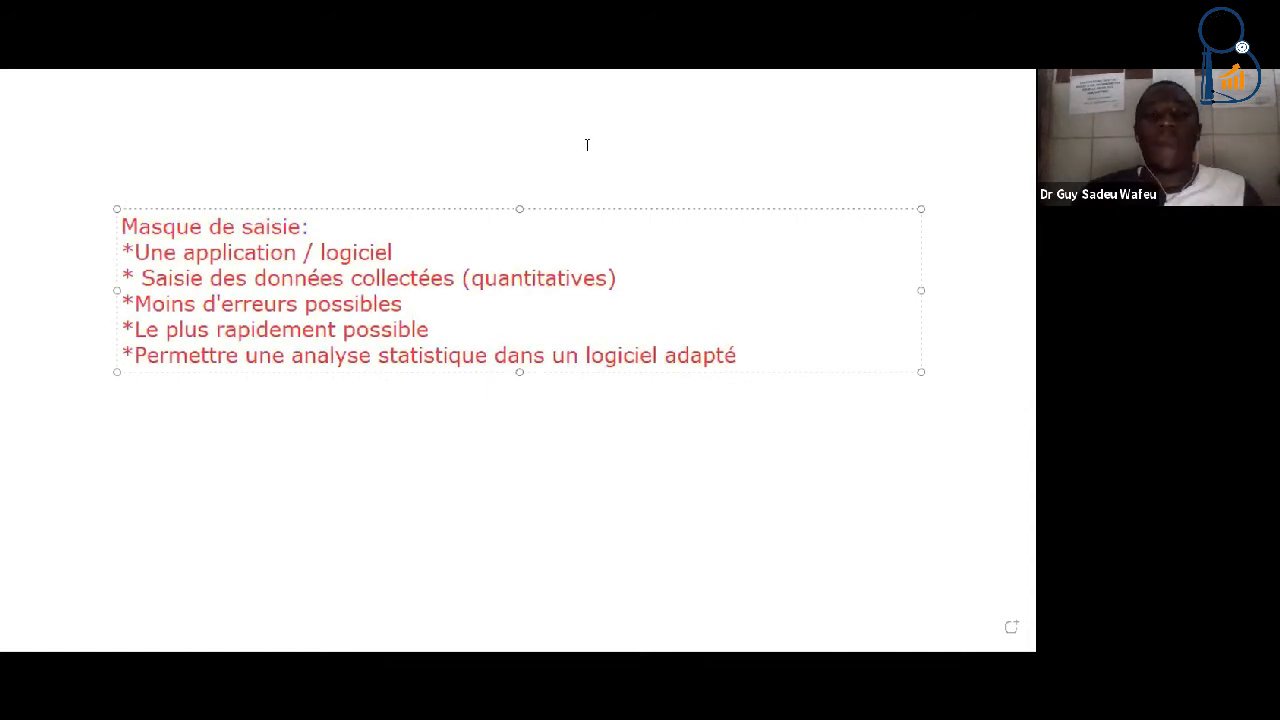
# Create a text box below the notes, widen it, and enter the heading "CE N'EST PAS :"
pyautogui.click(135, 441)
pyautogui.click(137, 440)
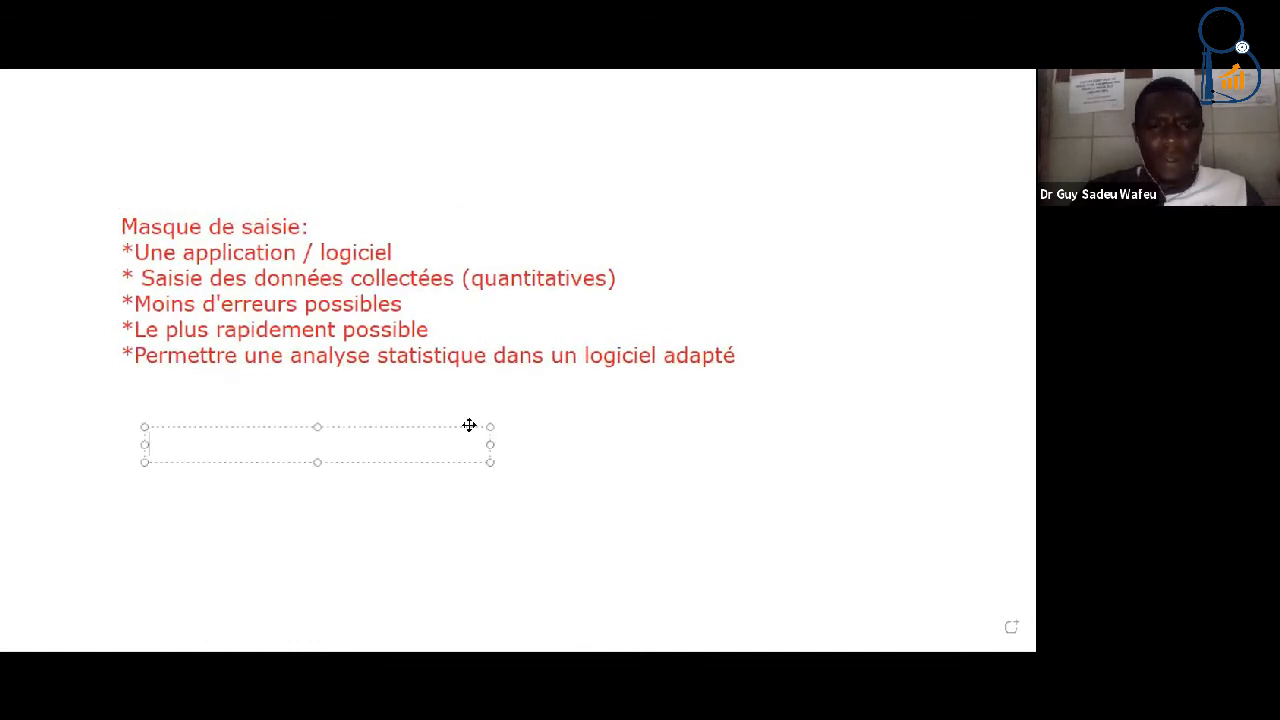
pyautogui.moveTo(489, 444); pyautogui.dragTo(779, 455)
pyautogui.write("CE N'EST PAS /")
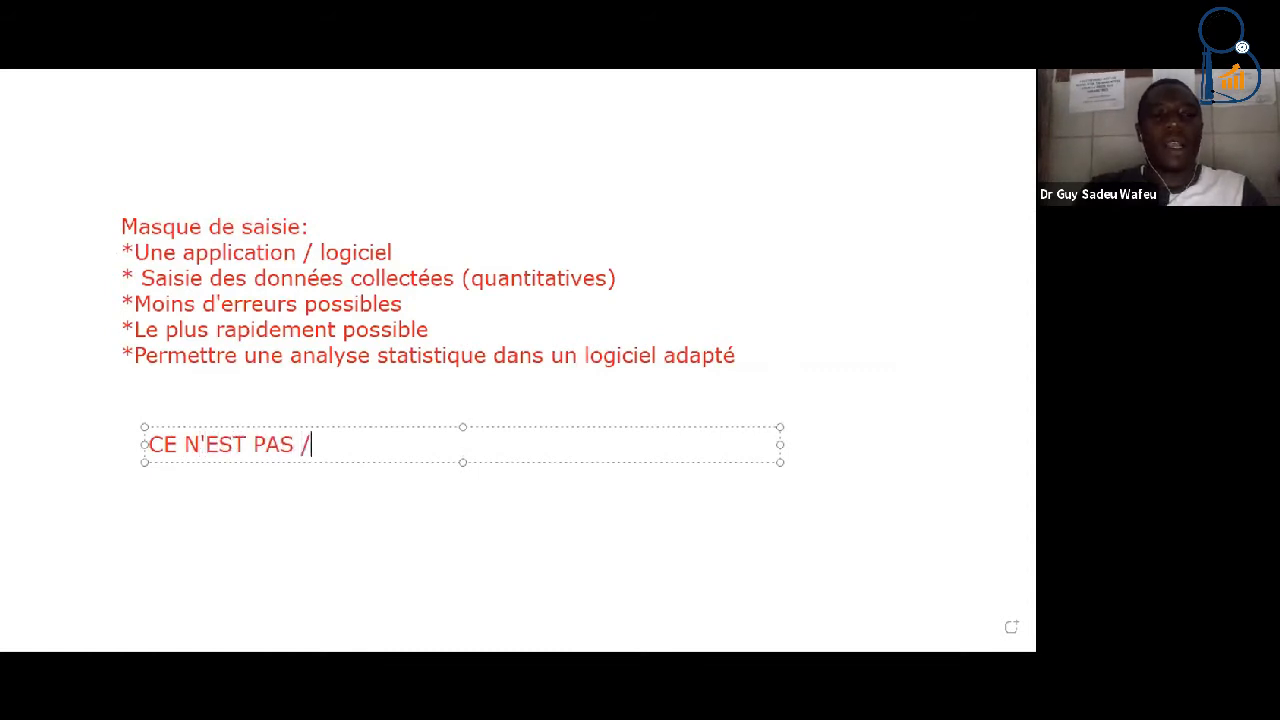
pyautogui.press('BackSpace')
pyautogui.write(':')
pyautogui.press('Return')
# Add the first numbered item "1. Un fichier Excel" under the "CE N'EST PAS :" heading
pyautogui.write('1. Un fi')
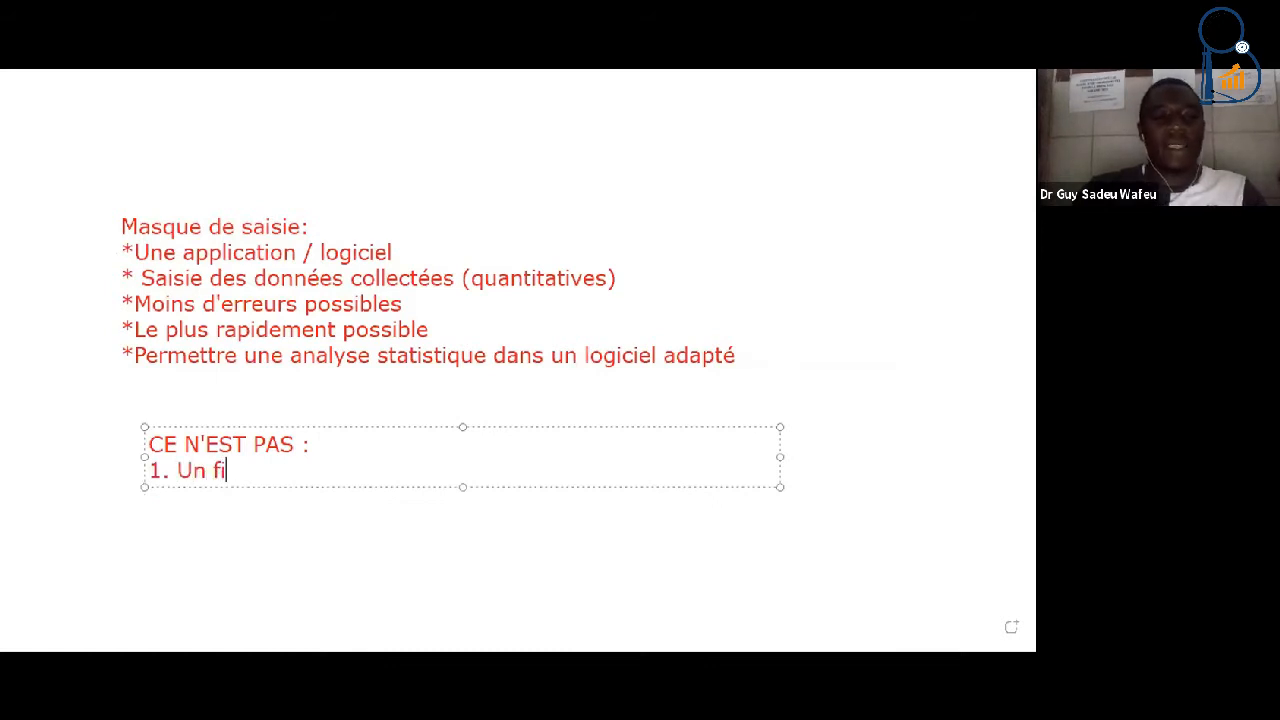
pyautogui.write('chier exce')
pyautogui.press('BackSpace')
pyautogui.press('BackSpace')
pyautogui.press('BackSpace')
pyautogui.press('BackSpace')
pyautogui.write('Excel')
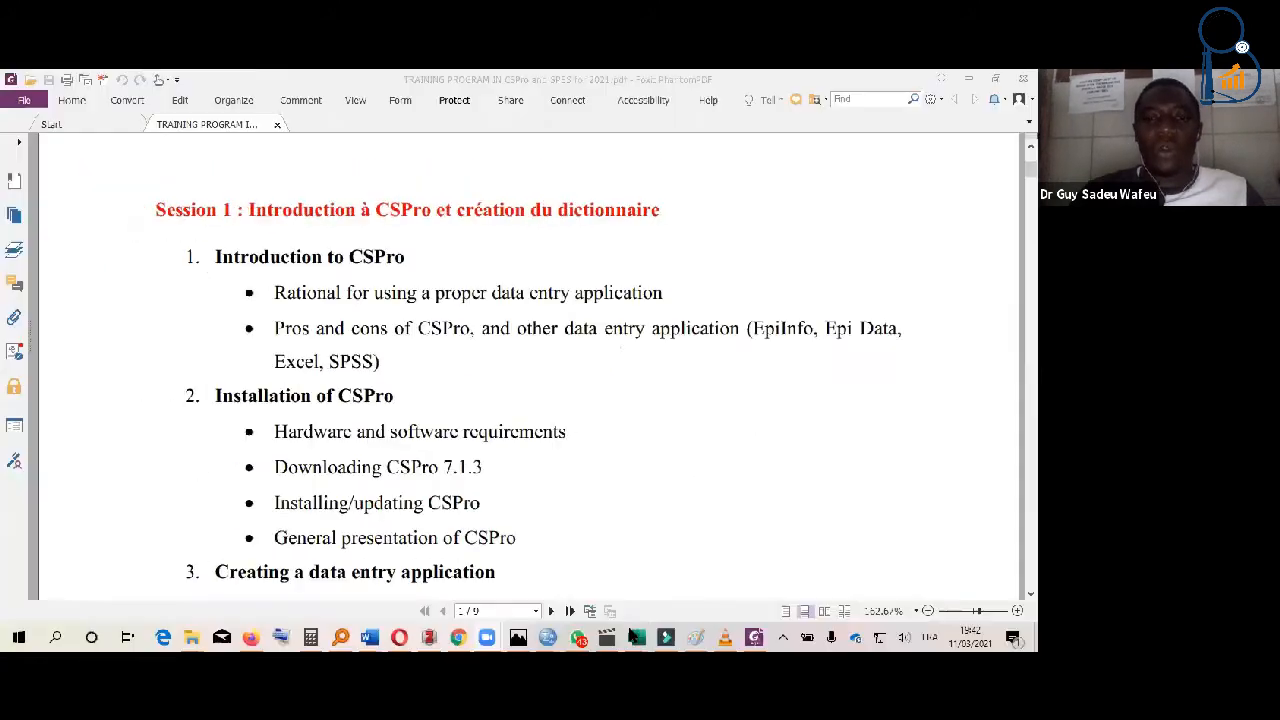
# Switch to Excel through the open Eligibility form workbook and create a new blank workbook
pyautogui.moveTo(632, 637)
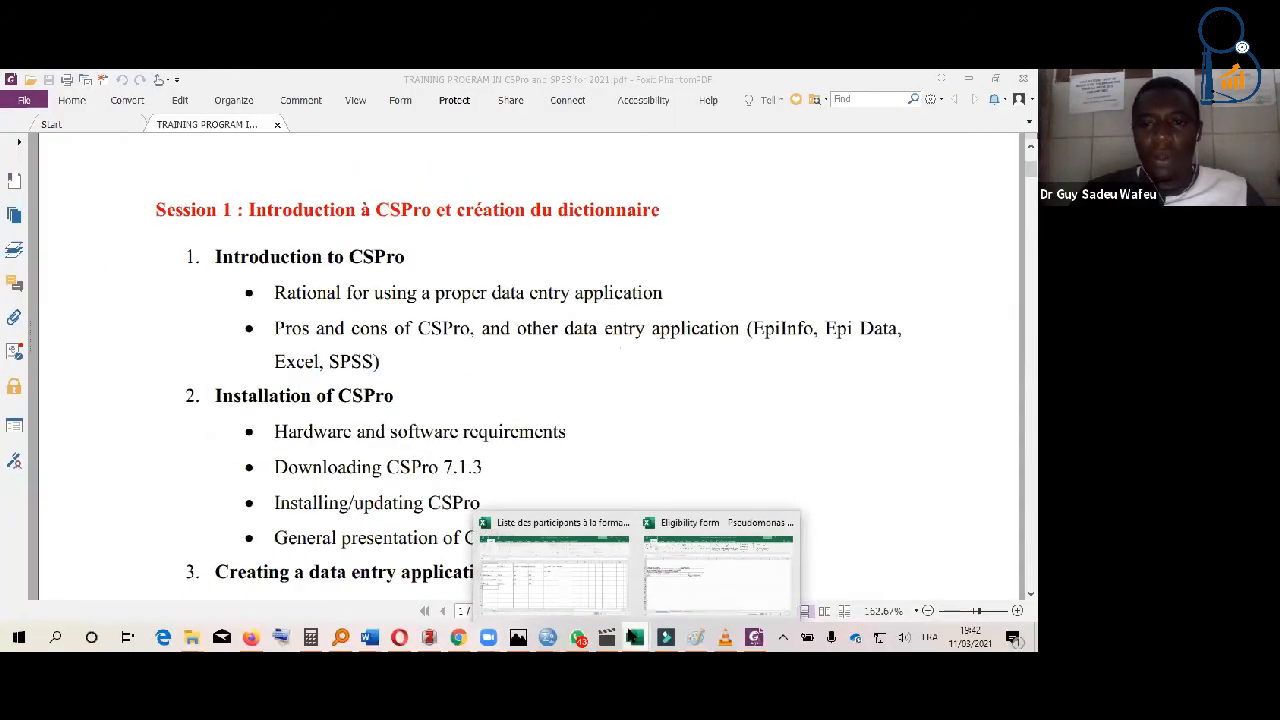
pyautogui.click(690, 592)
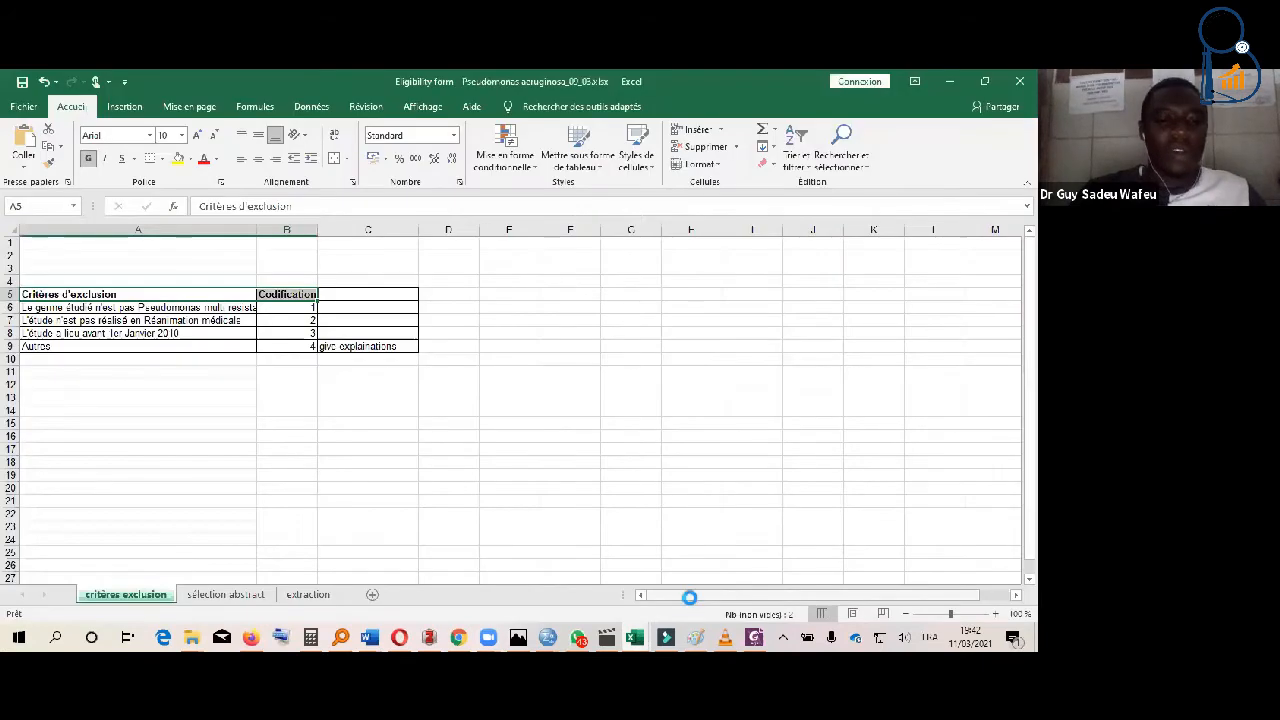
pyautogui.hotkey('ctrl', 'n')
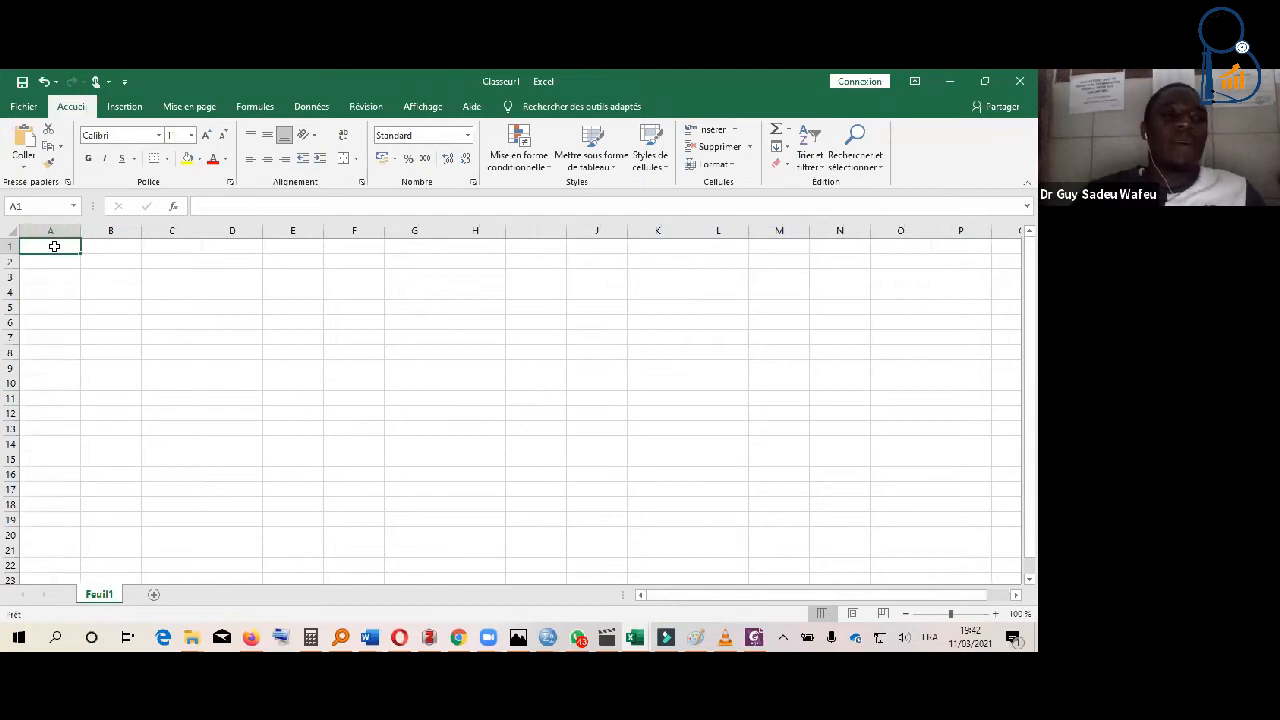
# Enter the column headers Age, Sexe and Profession in cells A1 to C1
pyautogui.write('Age')
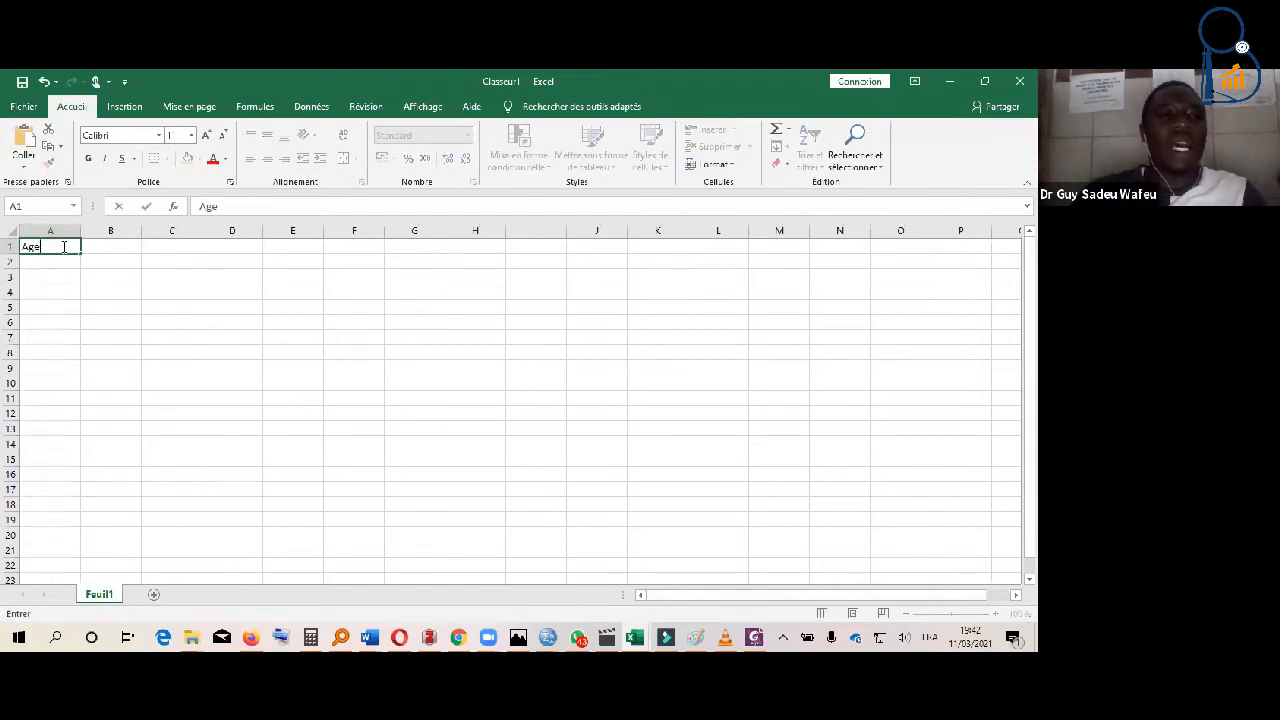
pyautogui.press('Tab')
pyautogui.write('Sexe')
pyautogui.press('Tab')
pyautogui.write('Pr')
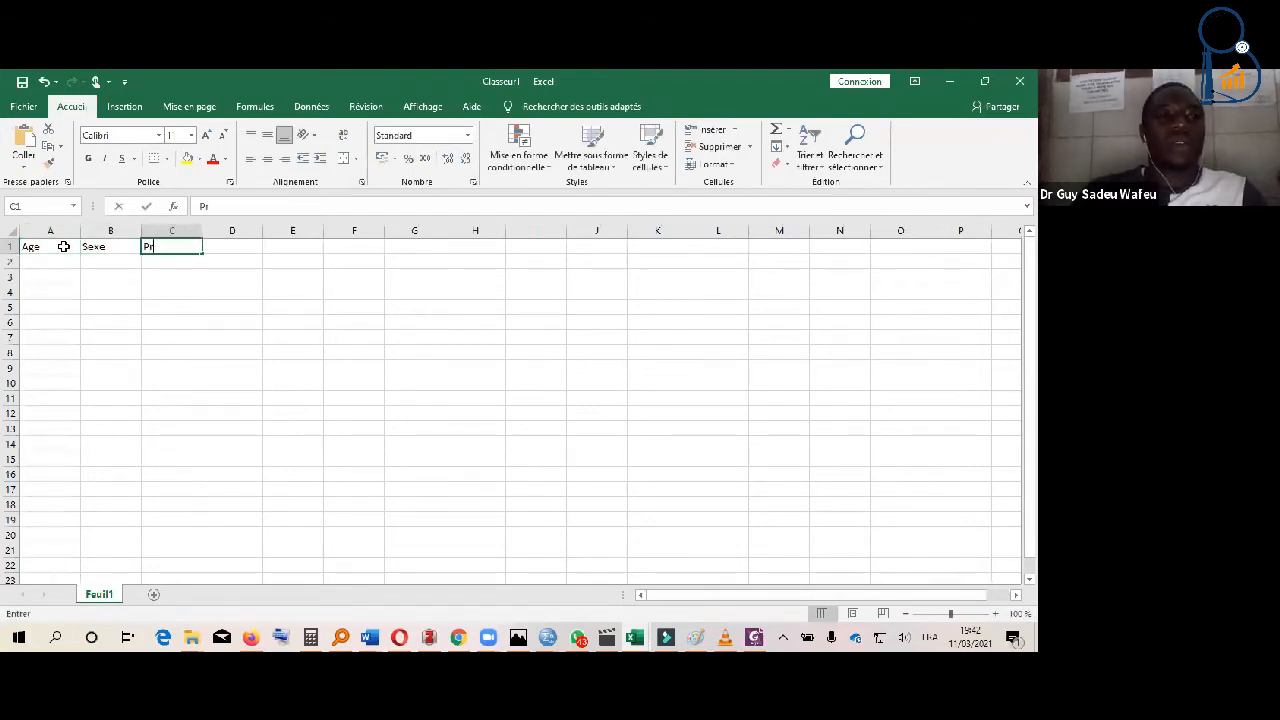
pyautogui.write('ofession')
pyautogui.press('Tab')
# Enter the column headers Antécédents médicaux, Hta and Diabète in cells D1 to F1
pyautogui.write('An')
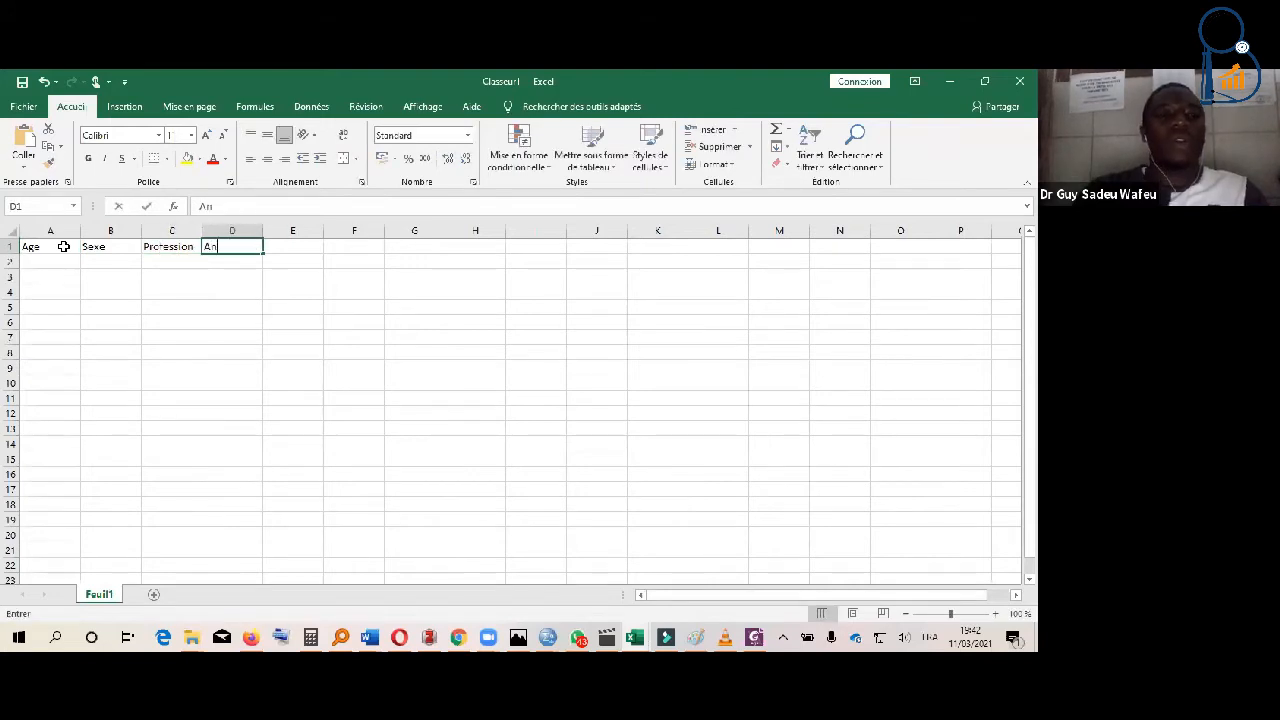
pyautogui.write('técédents médicaux')
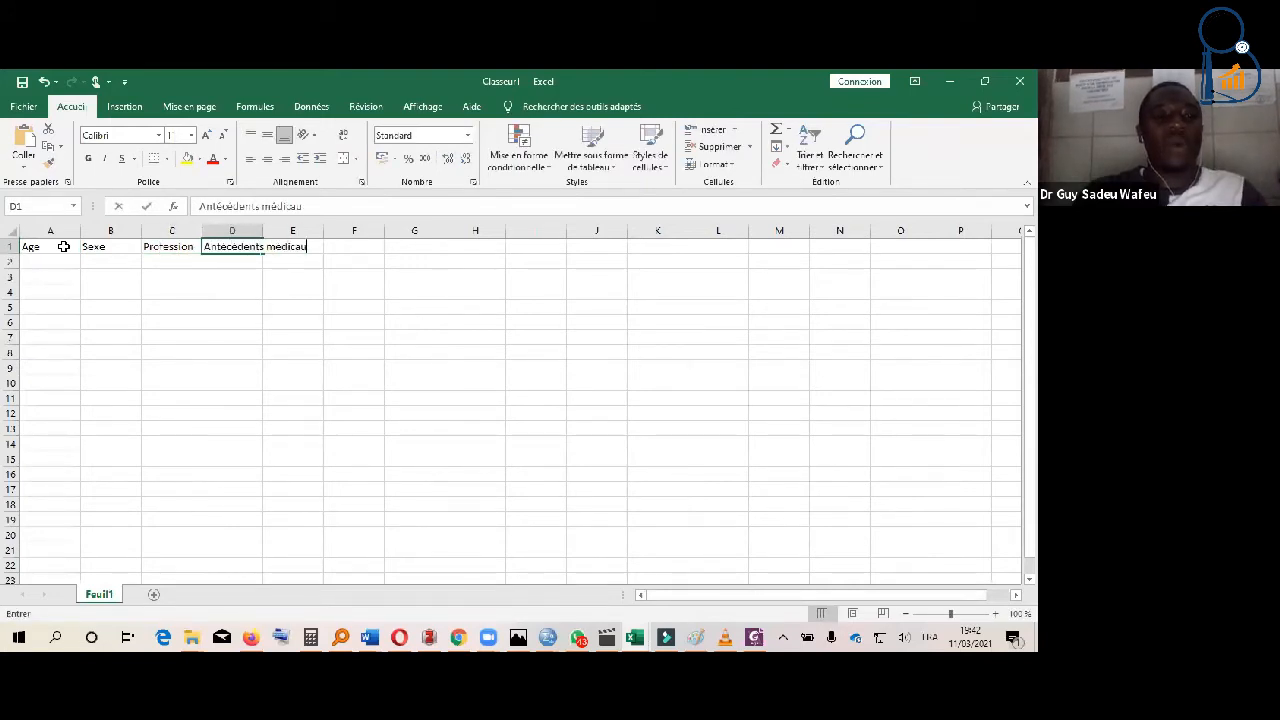
pyautogui.press('Tab')
pyautogui.write('Hta')
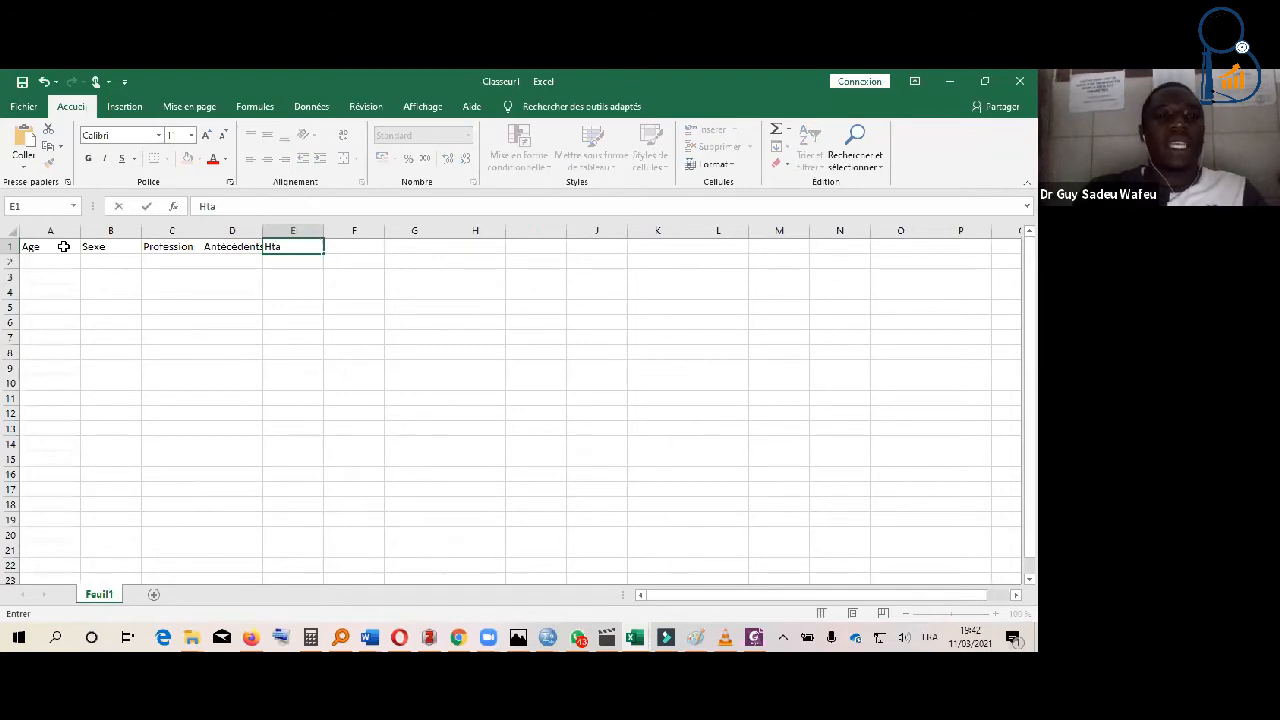
pyautogui.press('Tab')
pyautogui.write('Diabète,')
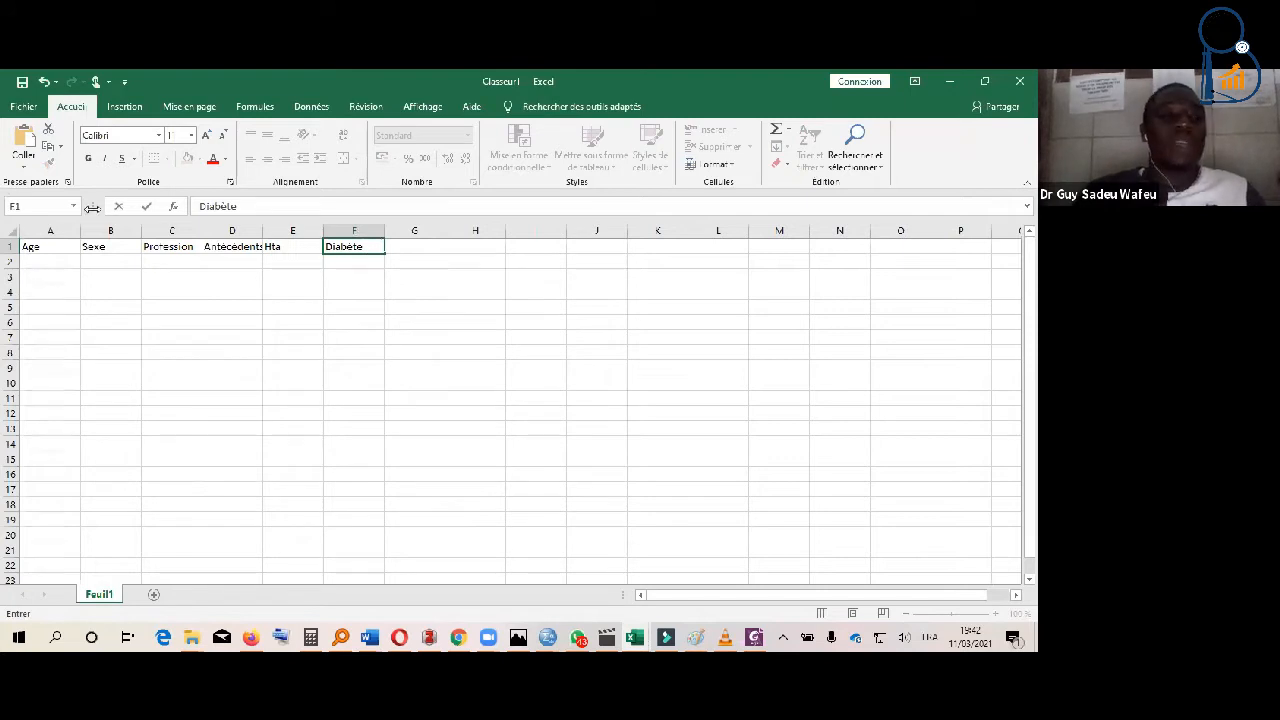
# Insert a new column before Age and give it the header Numéro
pyautogui.rightClick(64, 229)
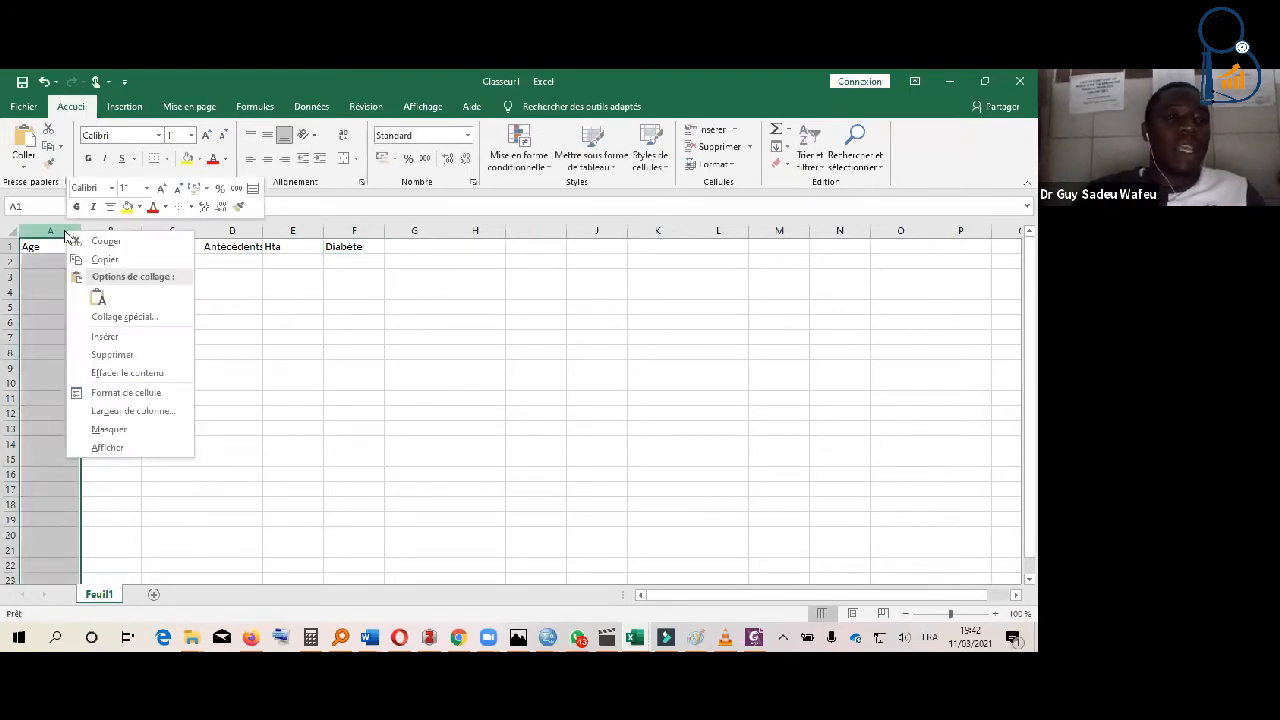
pyautogui.click(102, 336)
pyautogui.click(47, 244)
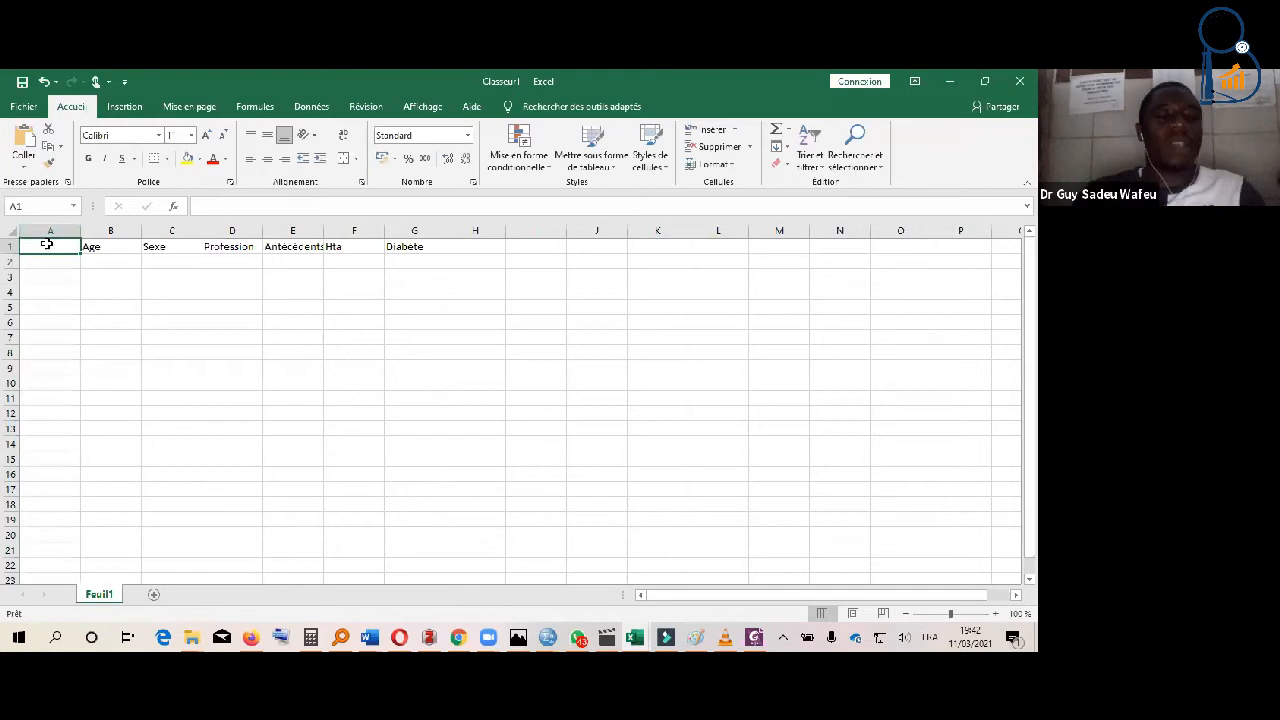
pyautogui.write('Numéro')
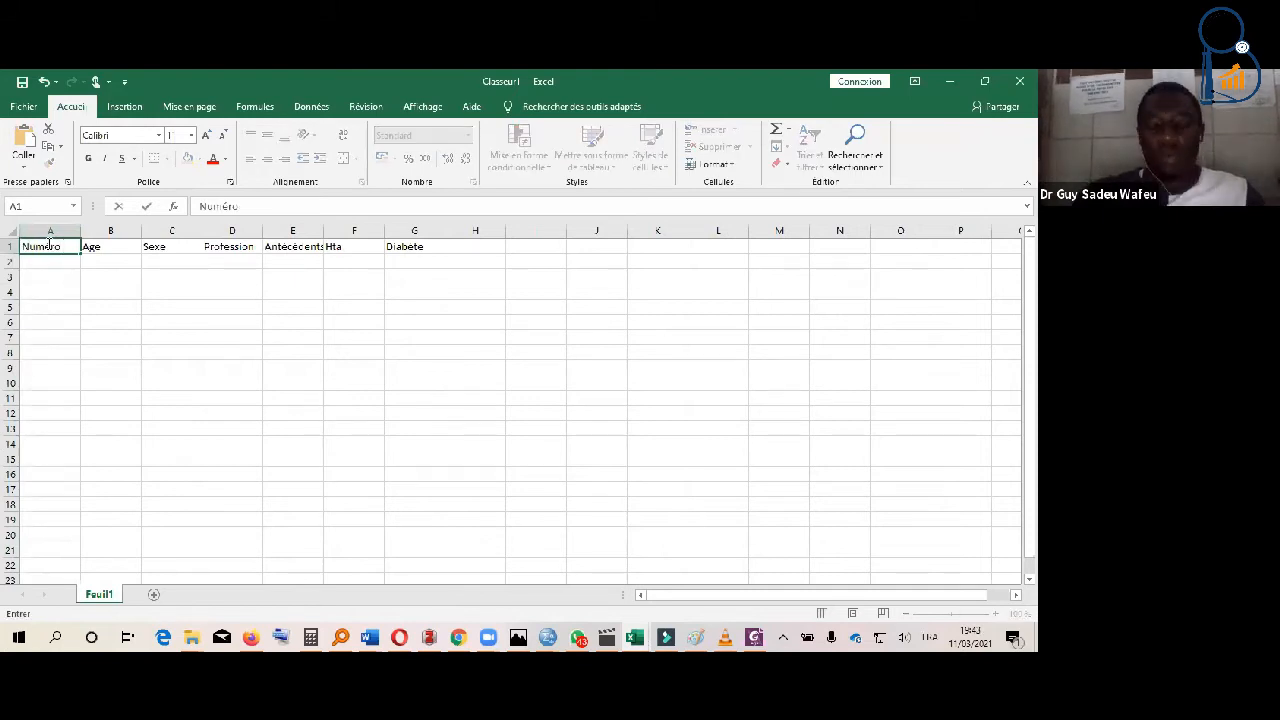
# Start the first record in row 2 with number 001, age 20 and sex M
pyautogui.click(40, 264)
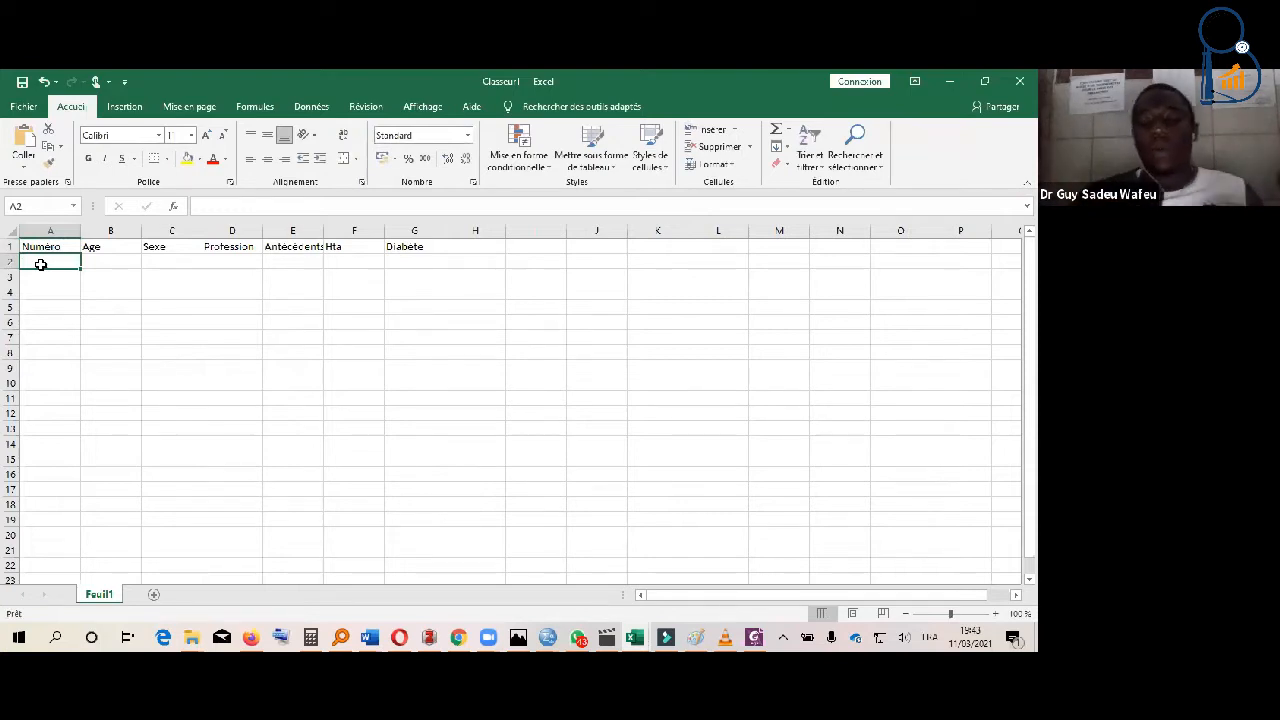
pyautogui.write('001')
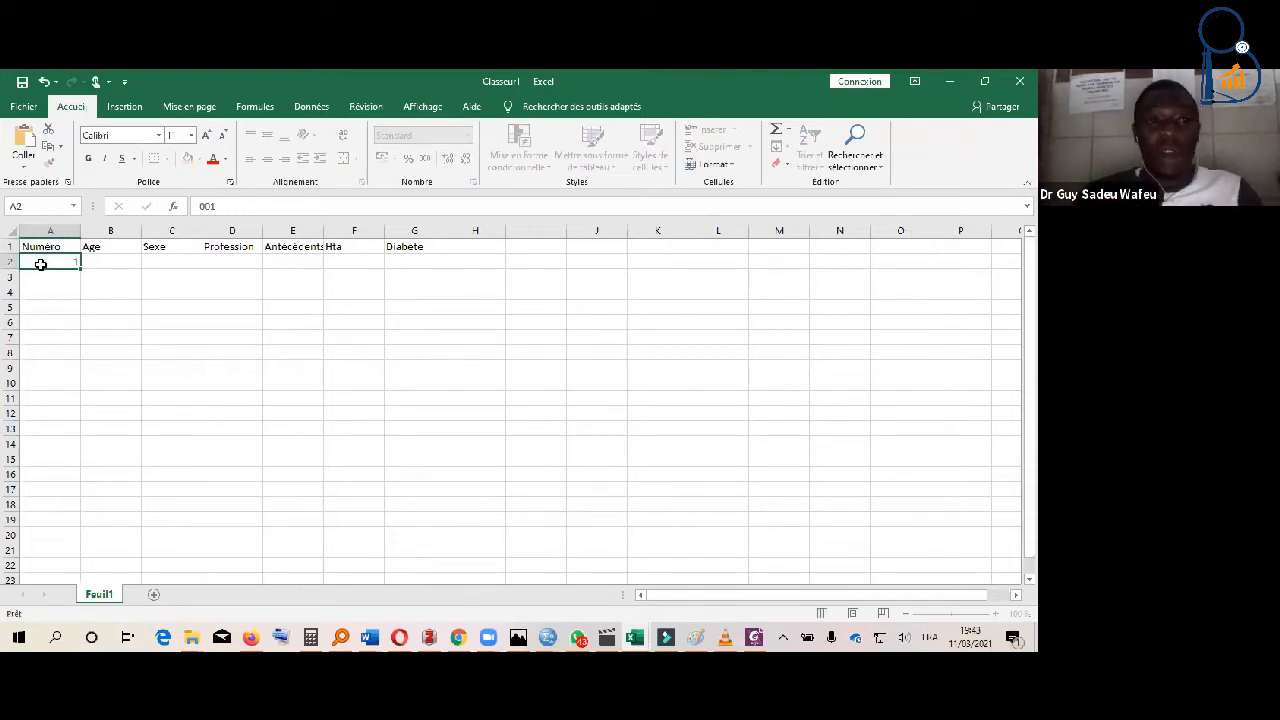
pyautogui.press('Tab')
pyautogui.write('40')
pyautogui.press('Tab')
pyautogui.write('M')
pyautogui.press('Tab')
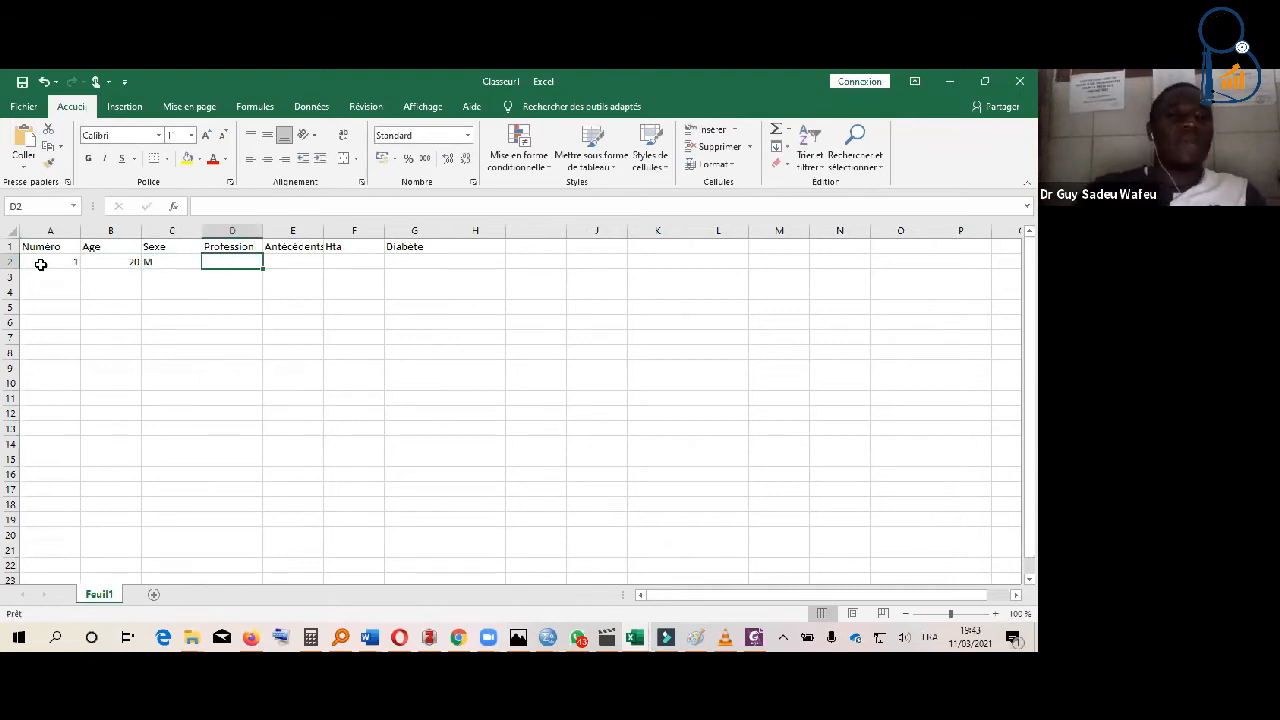
# Complete the record in row 2 with profession fonctionnaire and Non for Antécédents médicaux, Hta and Diabète
pyautogui.write('fo')
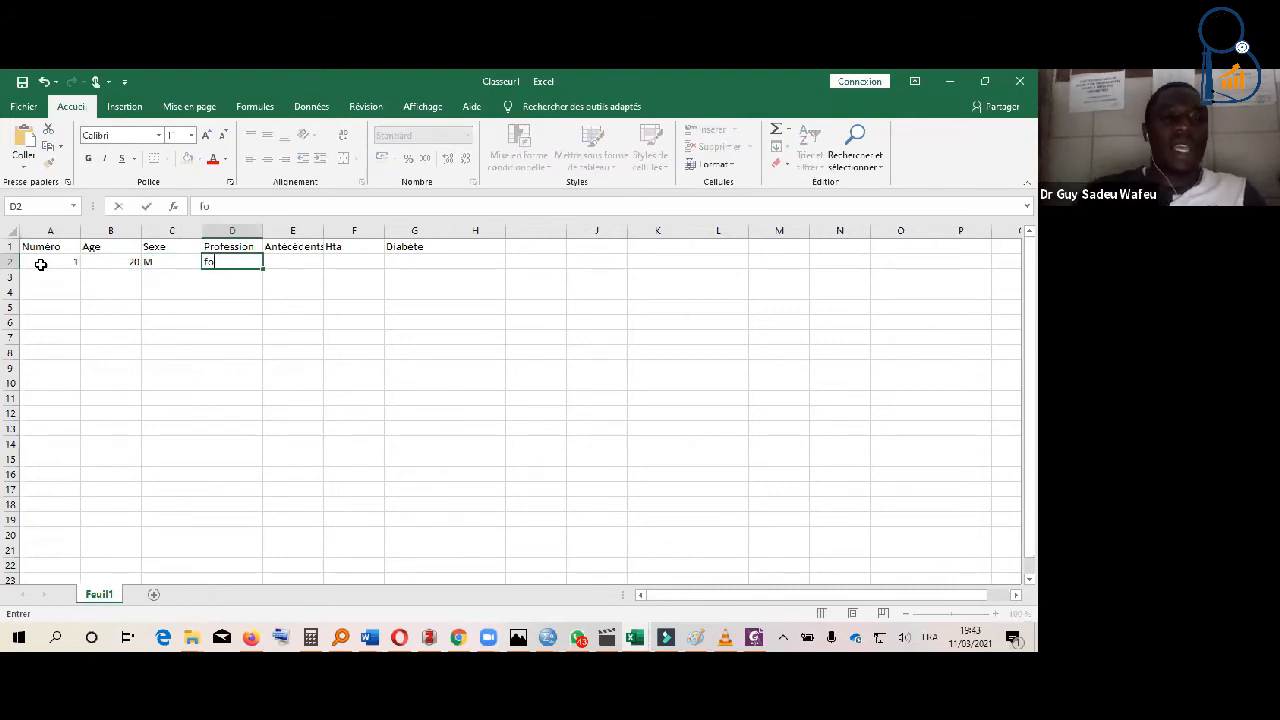
pyautogui.write('nctionnaire')
pyautogui.press('Tab')
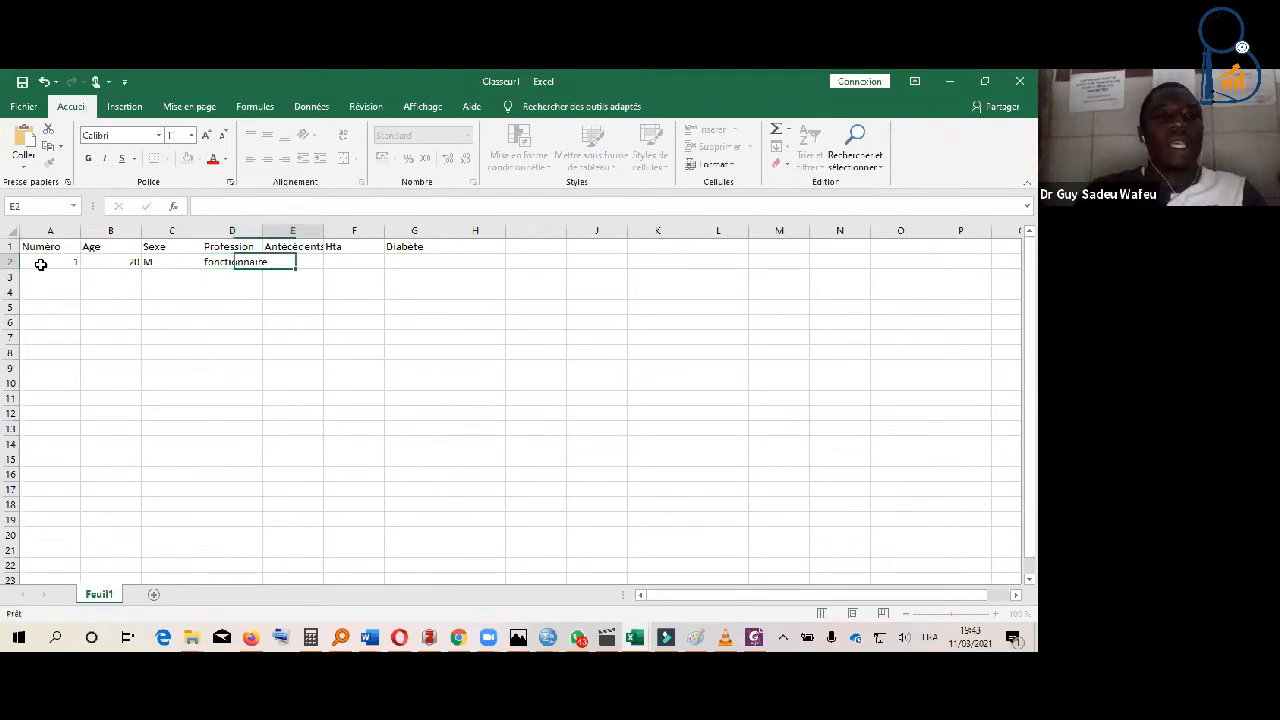
pyautogui.write('Non')
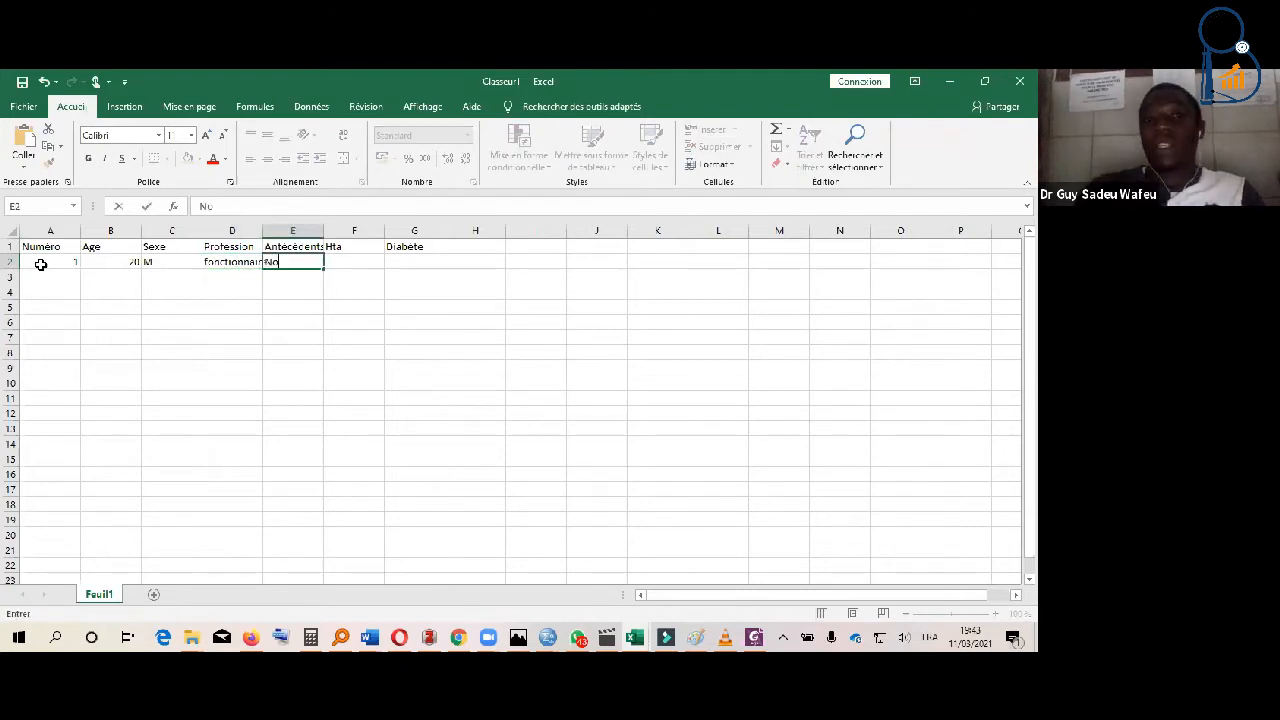
pyautogui.press('Tab')
pyautogui.write('Non')
pyautogui.press('Tab')
pyautogui.write('Non')
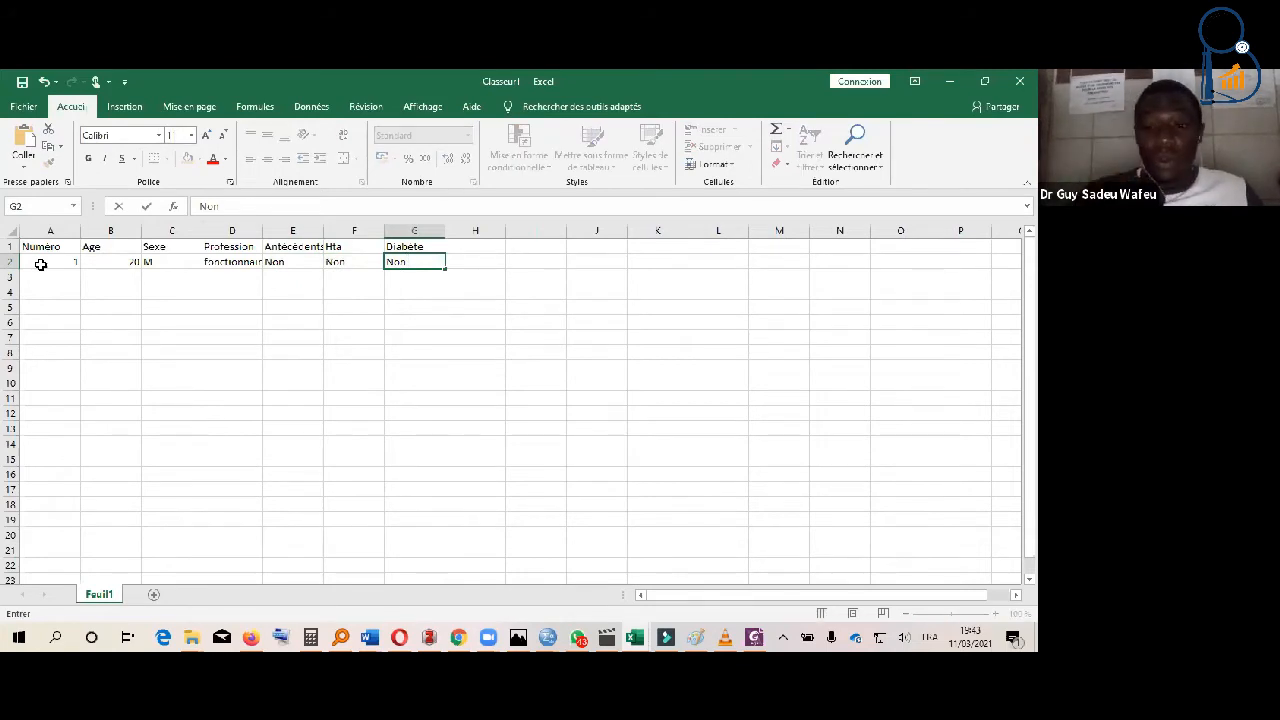
pyautogui.press('Return')
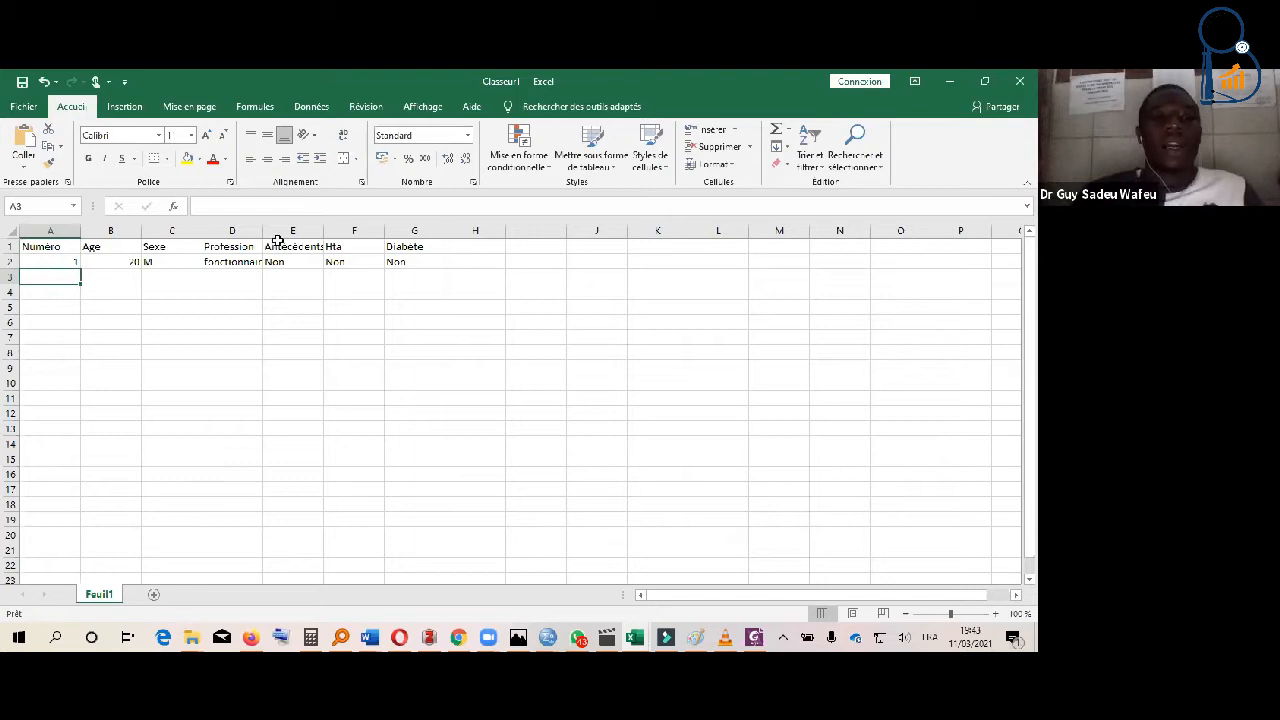
# Widen column E so that more of the Antécédents médicaux header fits
pyautogui.moveTo(323, 231); pyautogui.dragTo(366, 230)
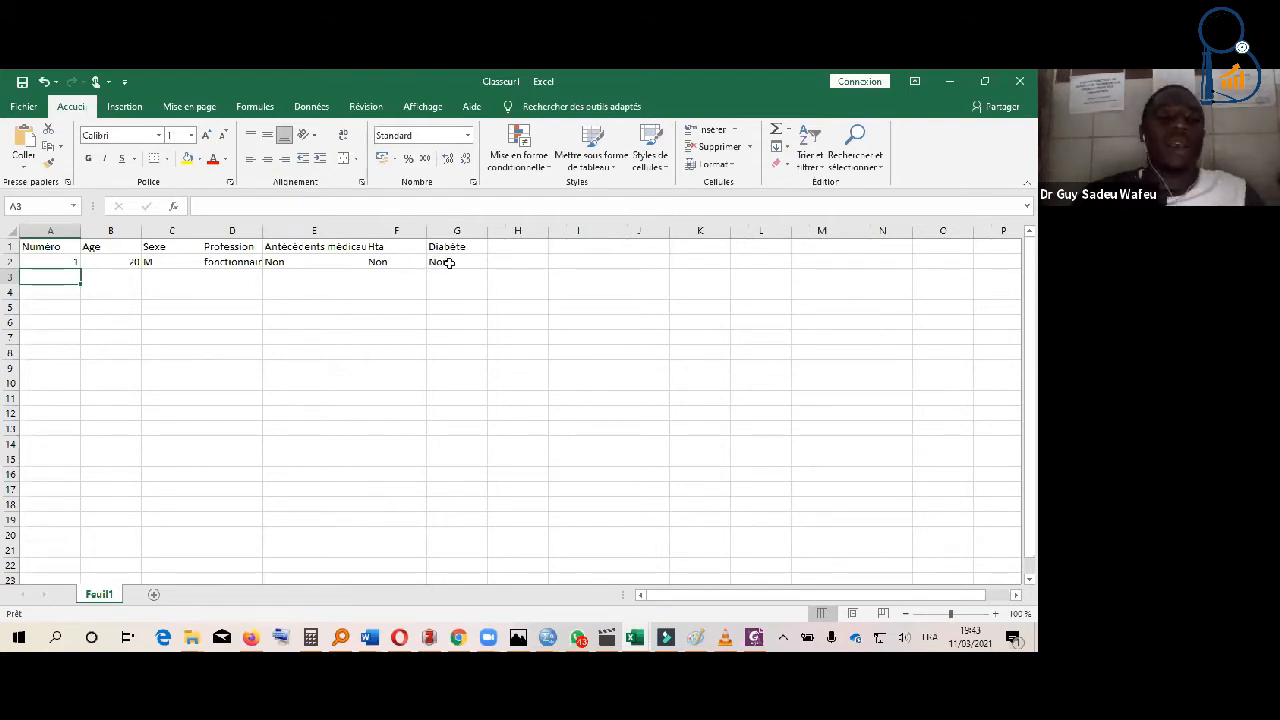
pyautogui.click(329, 261)
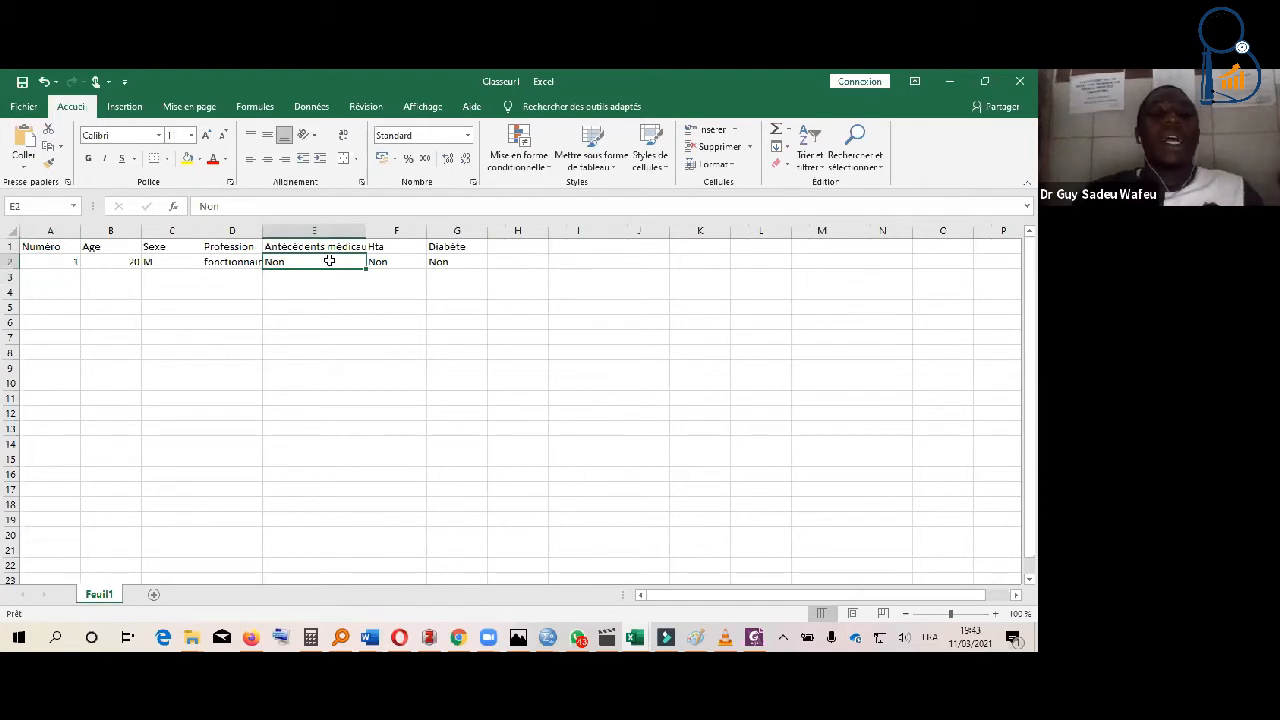
pyautogui.click(523, 262)
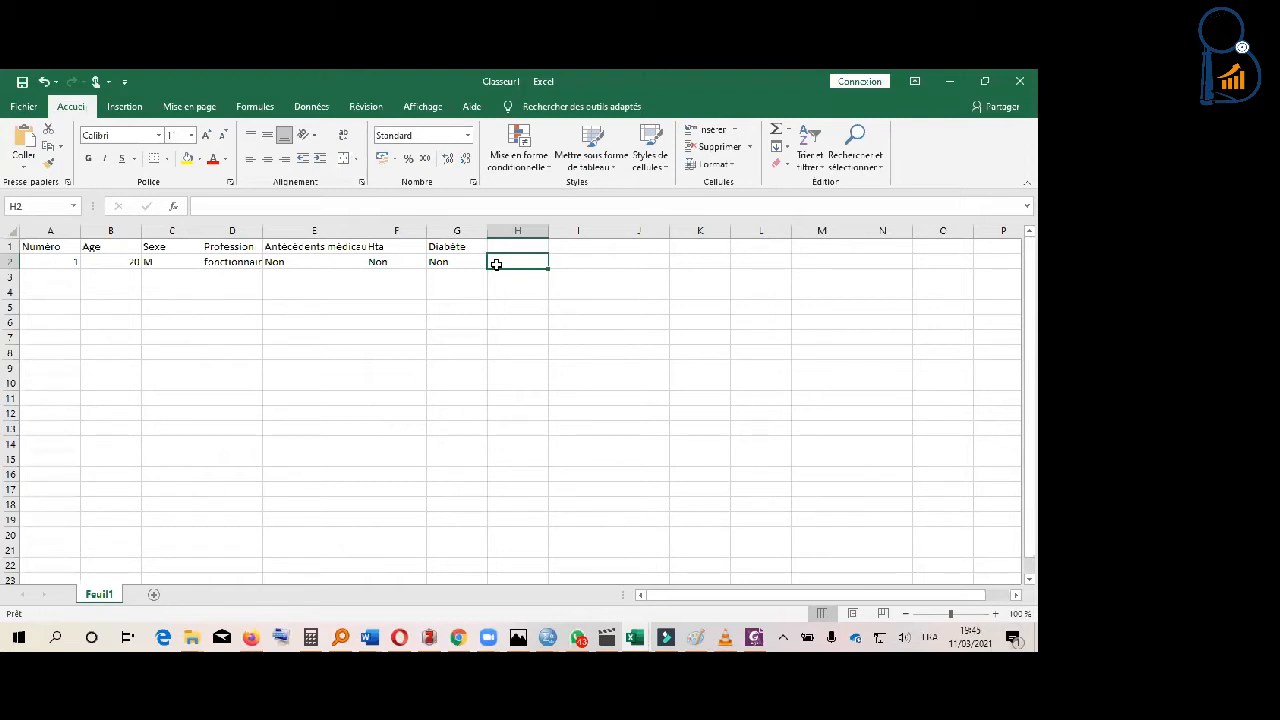
# Add the column header Motif de consultation in cell H1
pyautogui.click(504, 248)
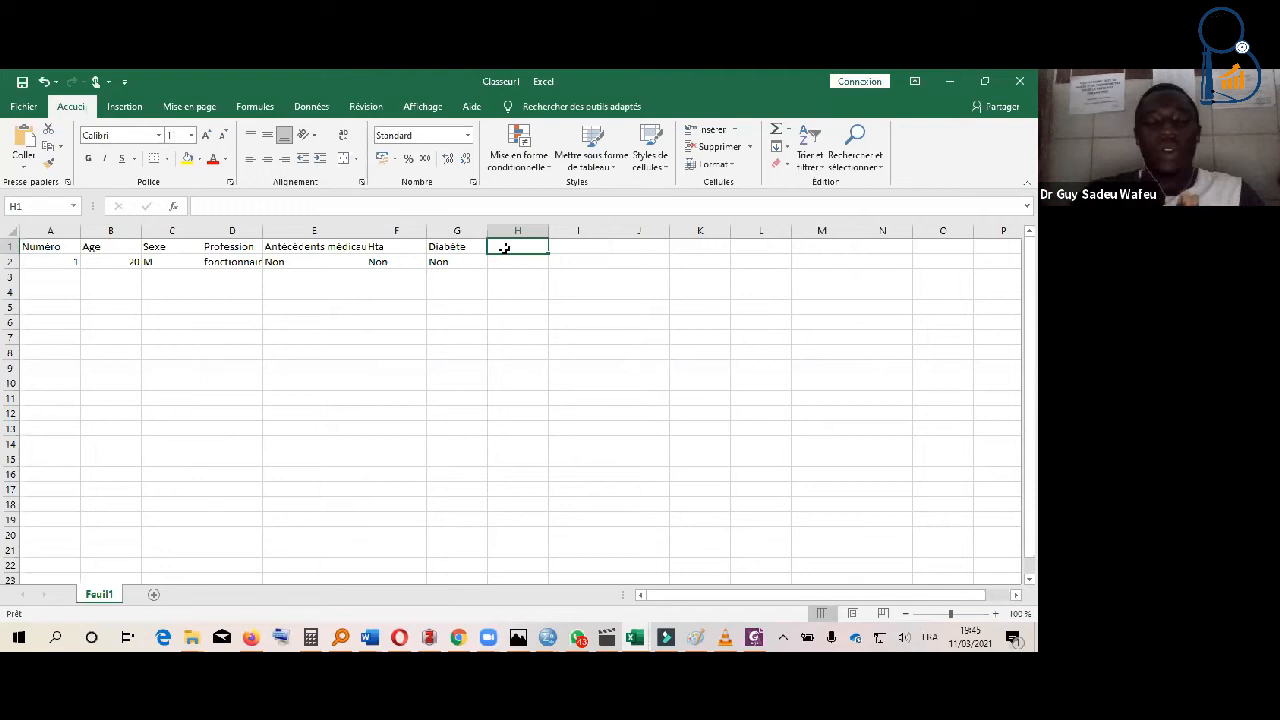
pyautogui.write('Motif de consultation')
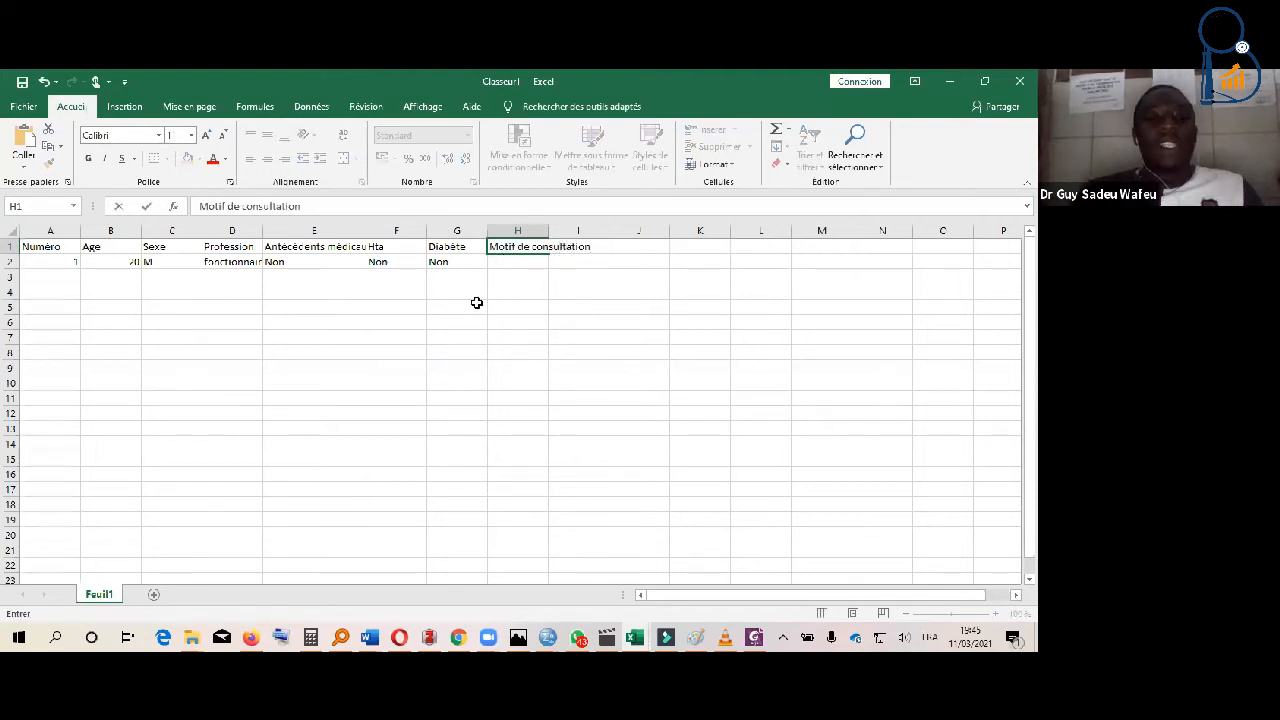
pyautogui.click(476, 302)
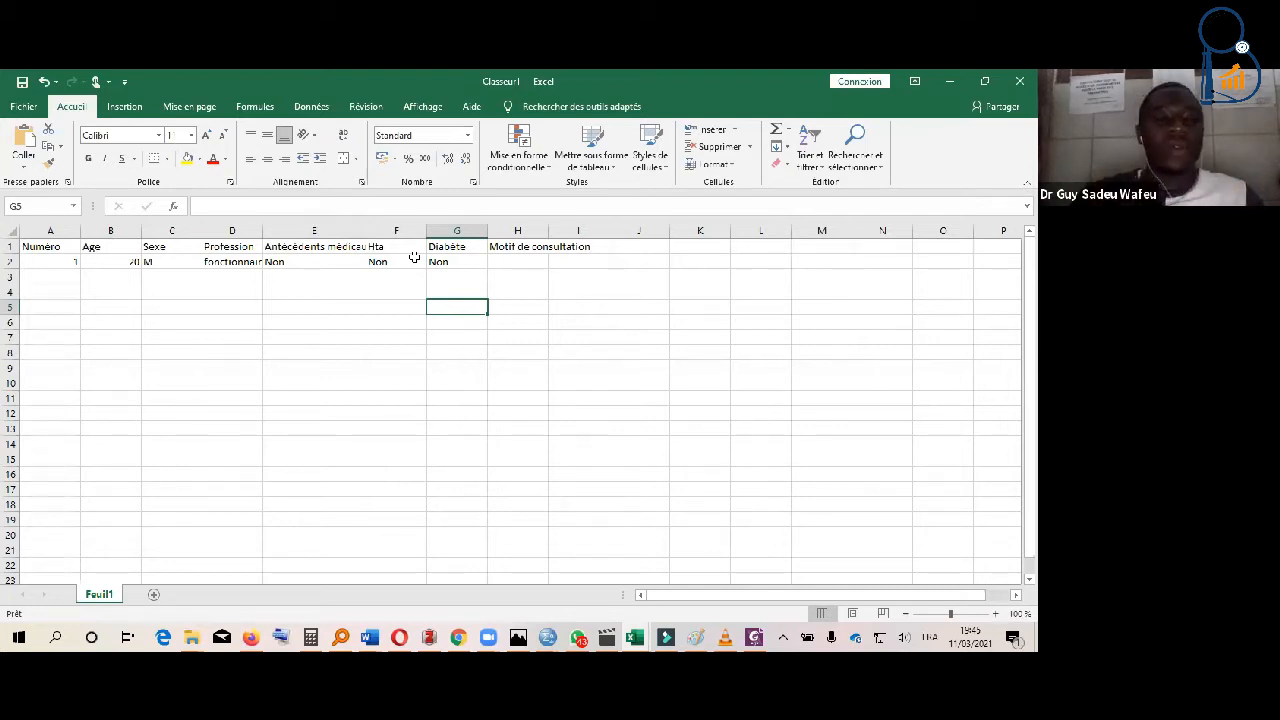
pyautogui.click(335, 262)
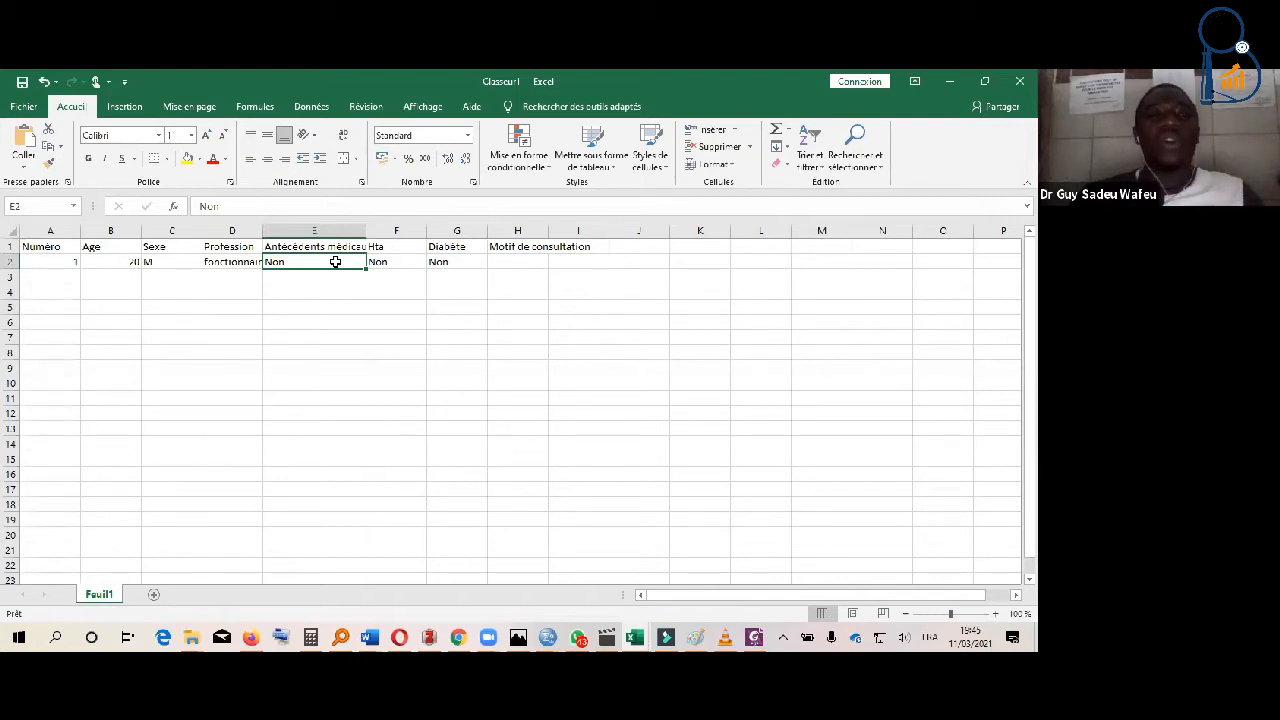
pyautogui.click(536, 262)
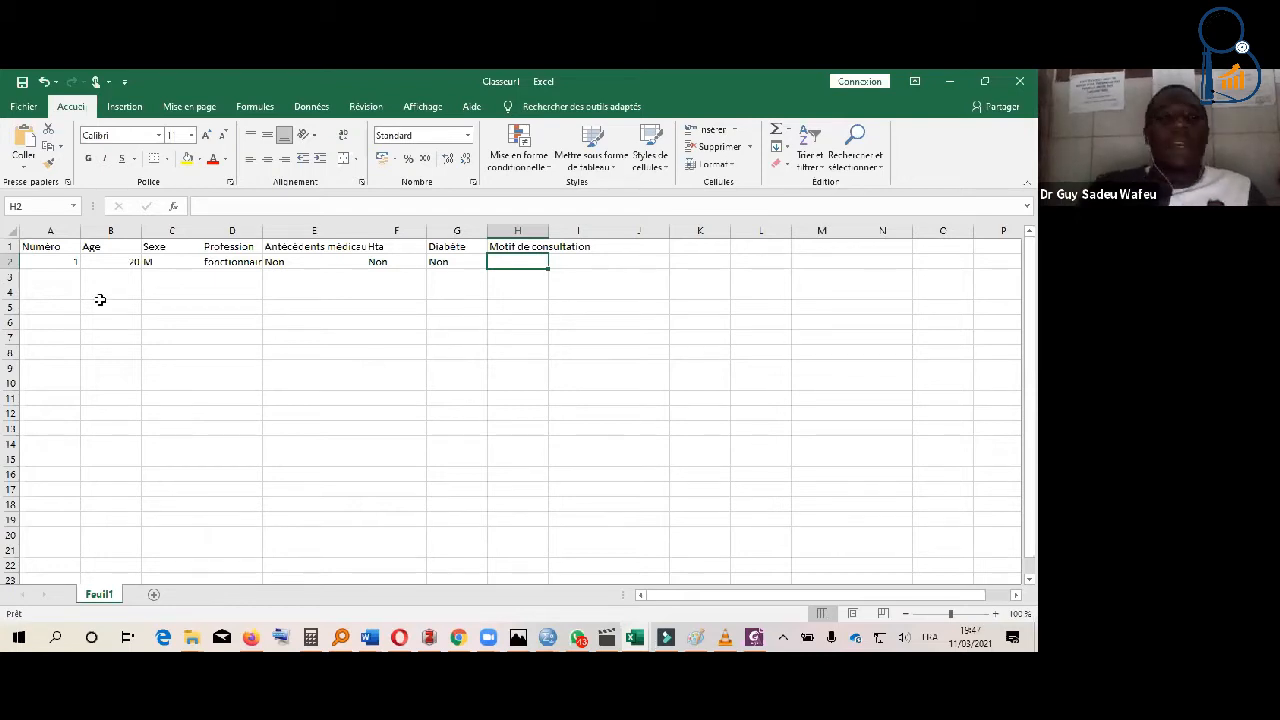
# Copy the headers in A1 to H1 and paste them starting at cell I1
pyautogui.moveTo(38, 247); pyautogui.dragTo(527, 245)
pyautogui.hotkey('ctrl', 'c')
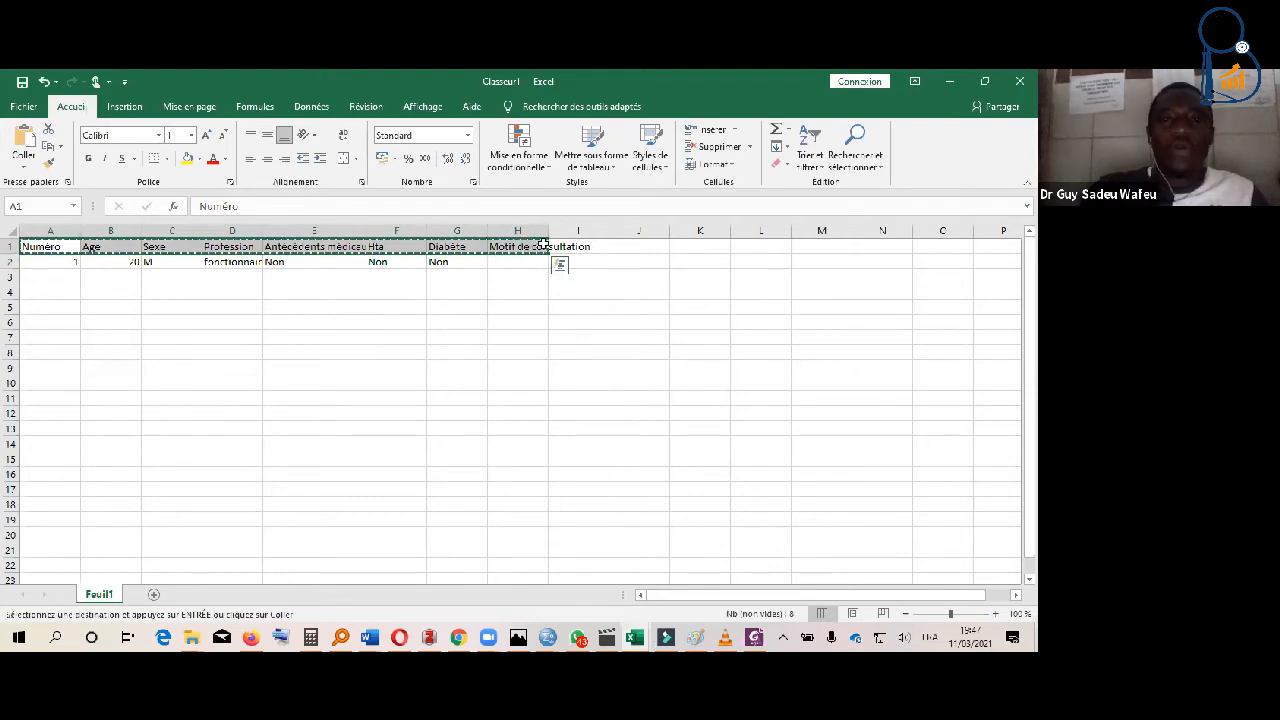
pyautogui.click(580, 247)
pyautogui.hotkey('ctrl', 'v')
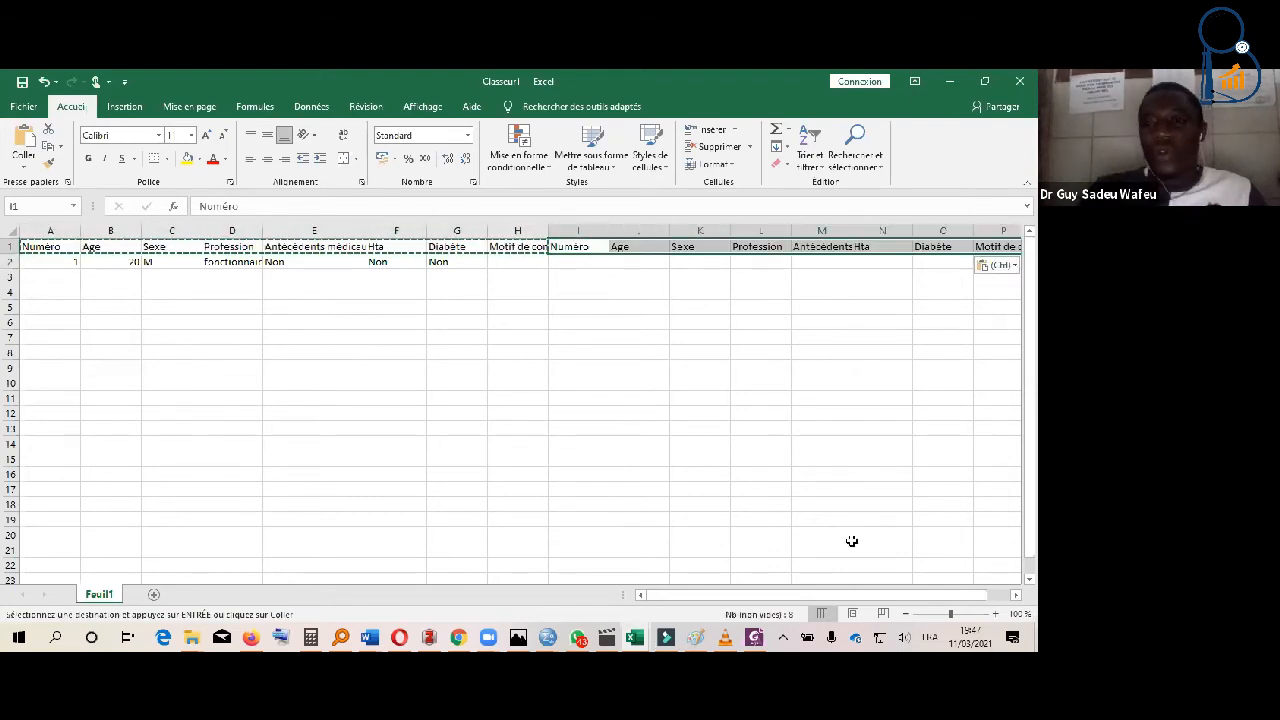
# Paste the copied headers once more, starting at cell Q1
pyautogui.moveTo(803, 597); pyautogui.dragTo(958, 596)
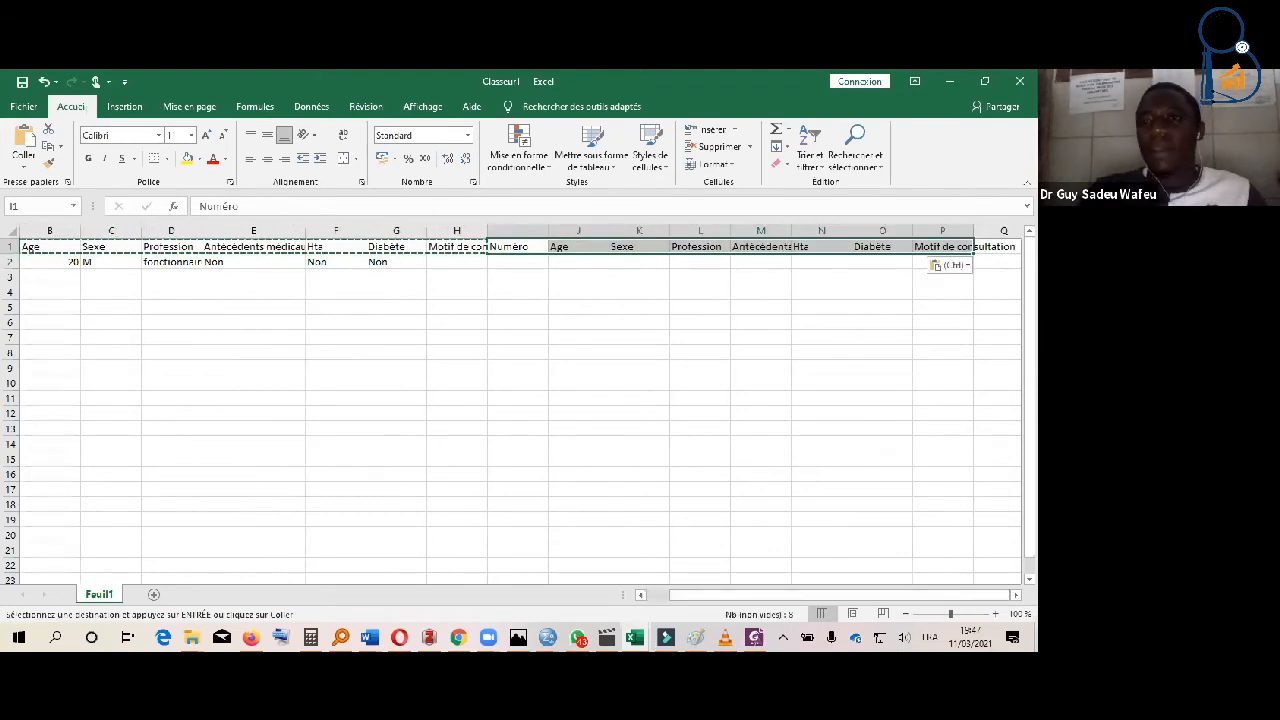
pyautogui.click(1016, 595)
pyautogui.click(1016, 595)
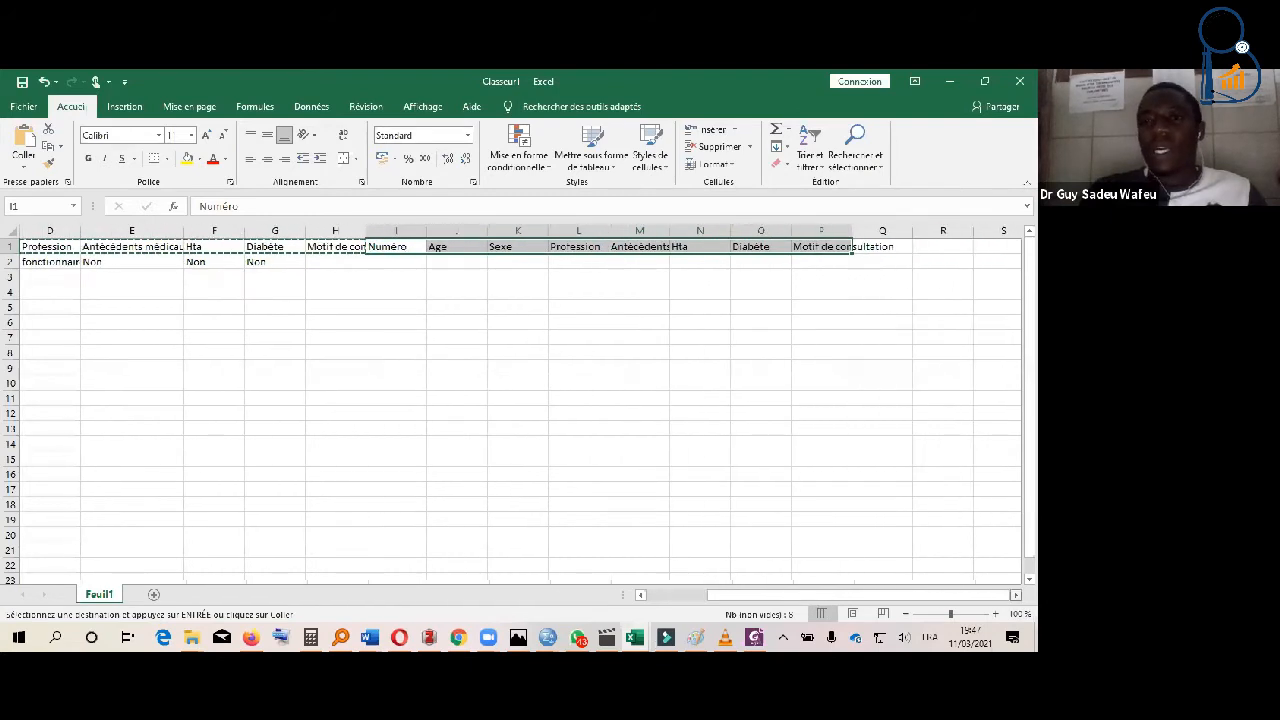
pyautogui.click(468, 252)
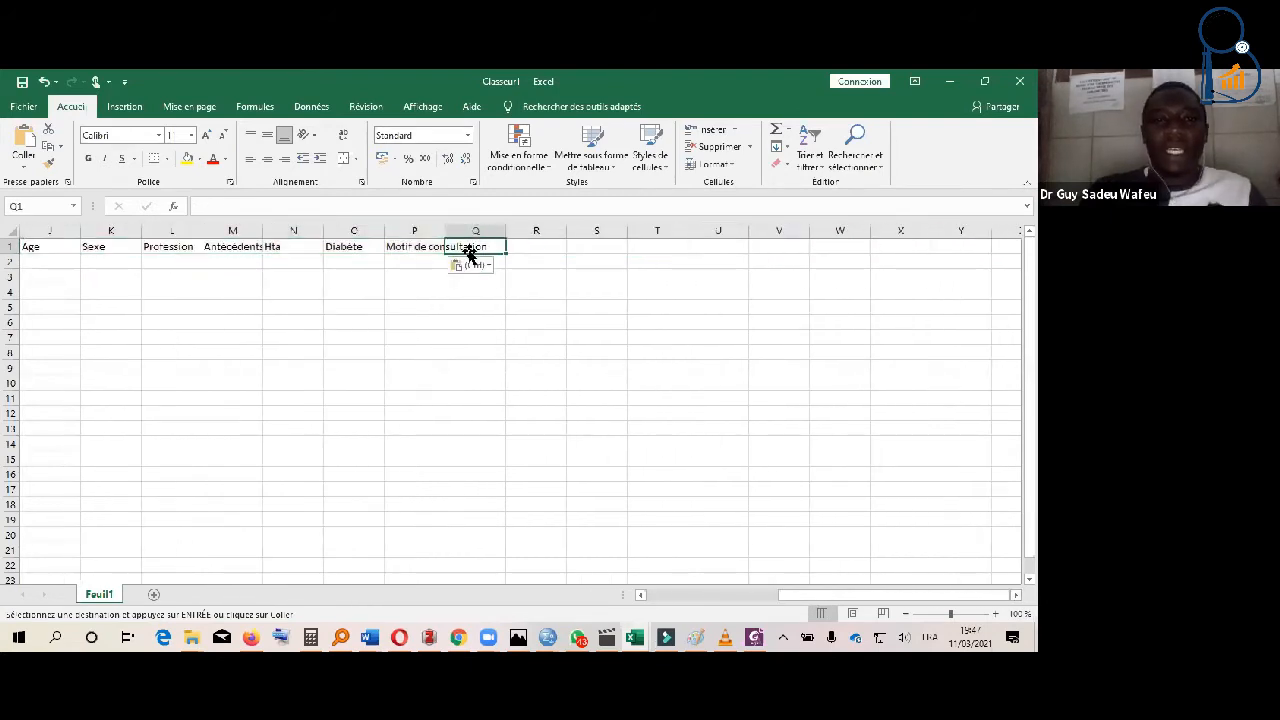
pyautogui.hotkey('ctrl', 'v')
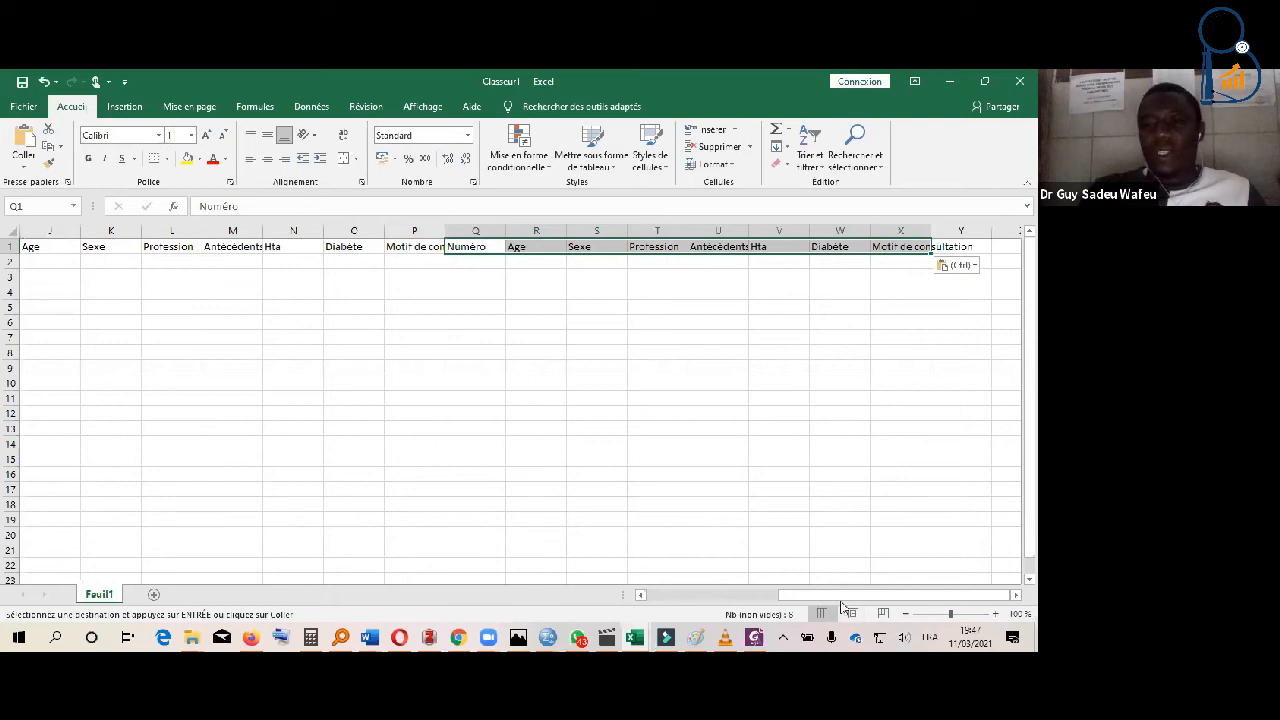
# Enter 01, Masculin and 20 in cells Q24 to S24, far below the header row
pyautogui.moveTo(843, 598); pyautogui.dragTo(691, 601)
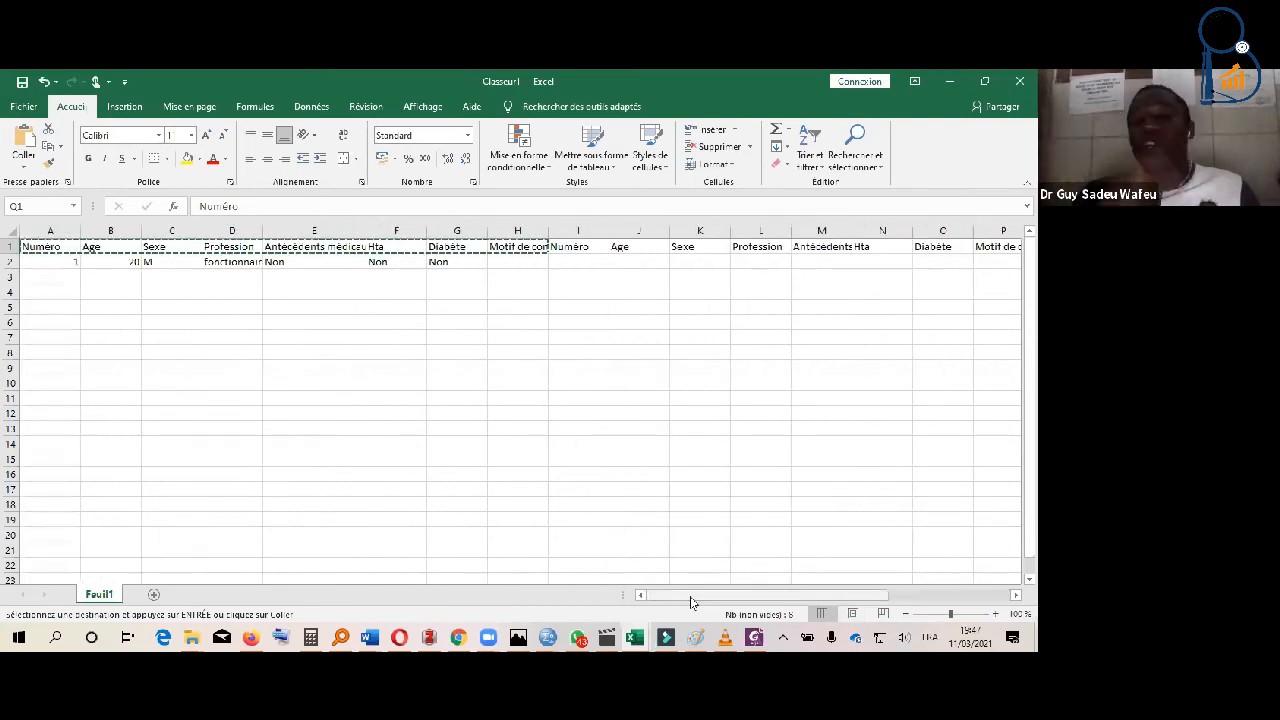
pyautogui.moveTo(691, 601); pyautogui.dragTo(908, 600)
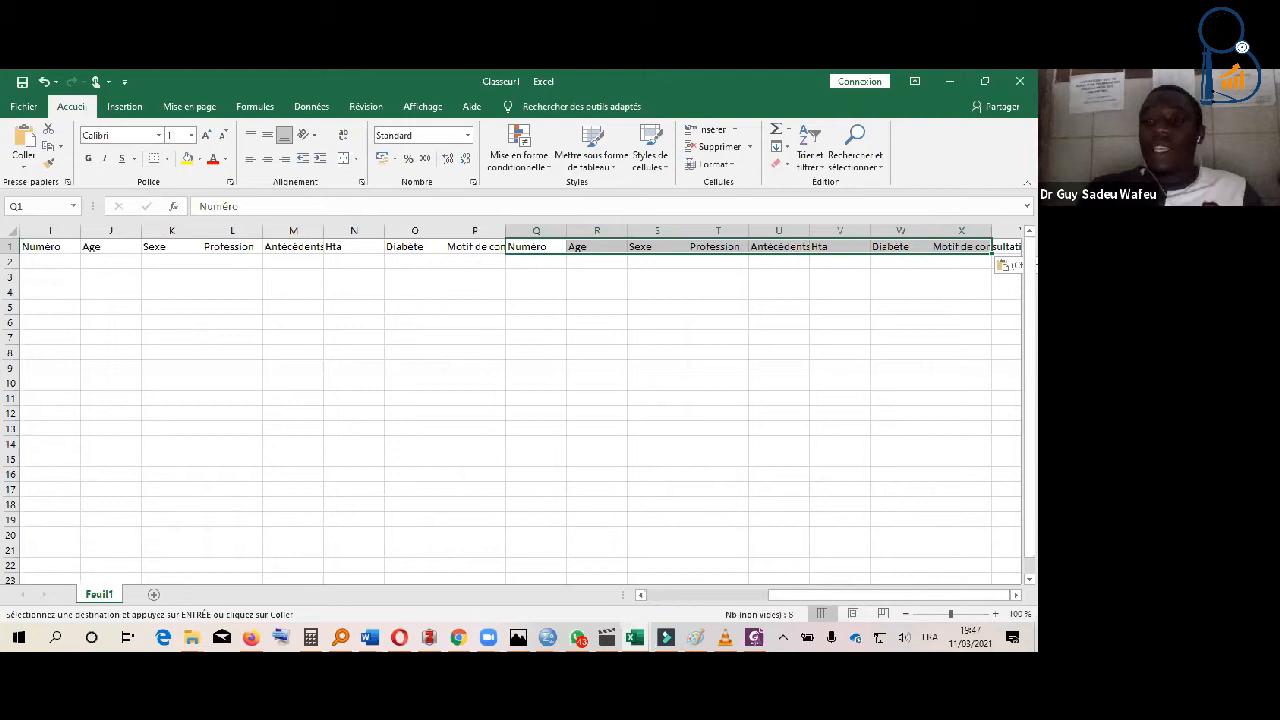
pyautogui.scroll(-6, 512, 410)
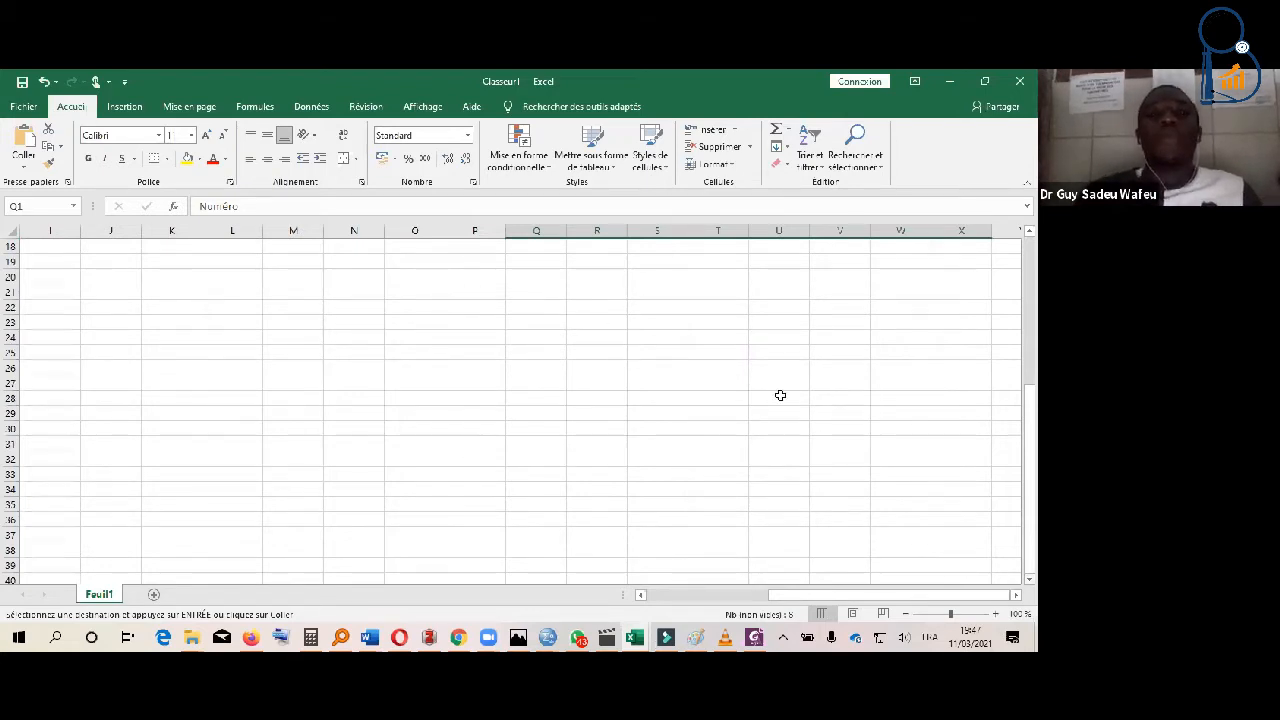
pyautogui.click(540, 338)
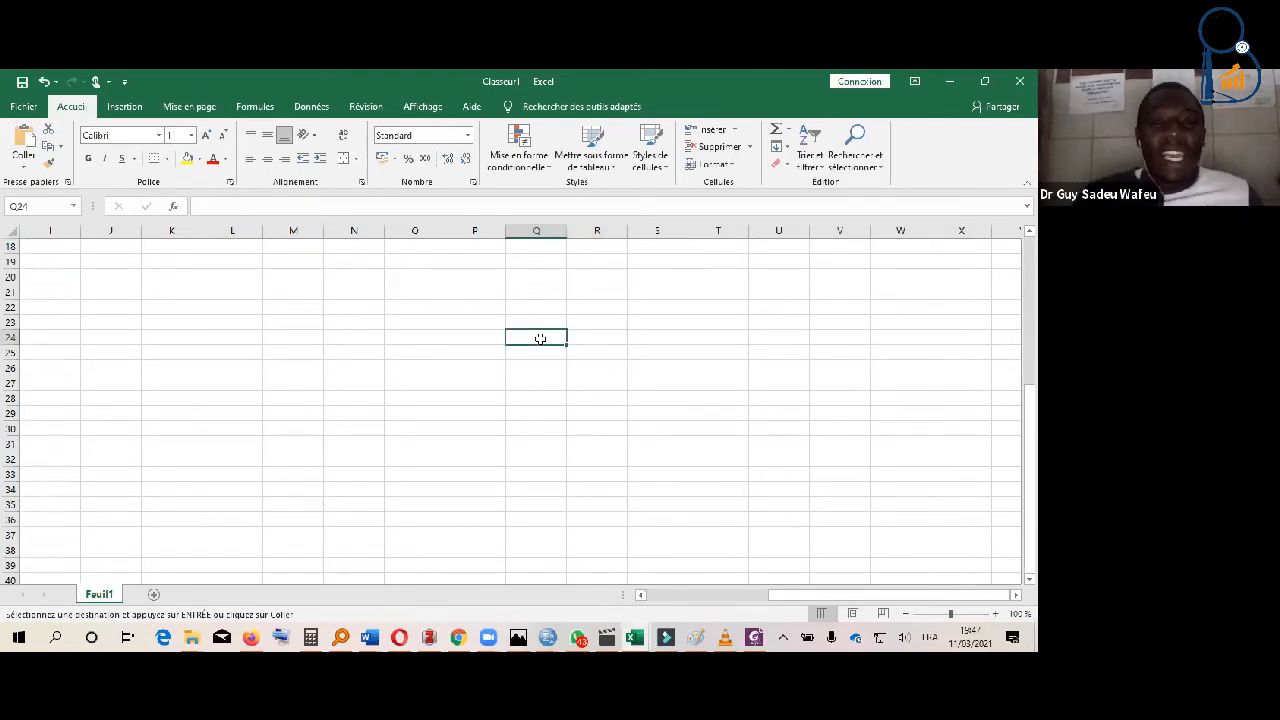
pyautogui.moveTo(1029, 430); pyautogui.dragTo(1029, 332)
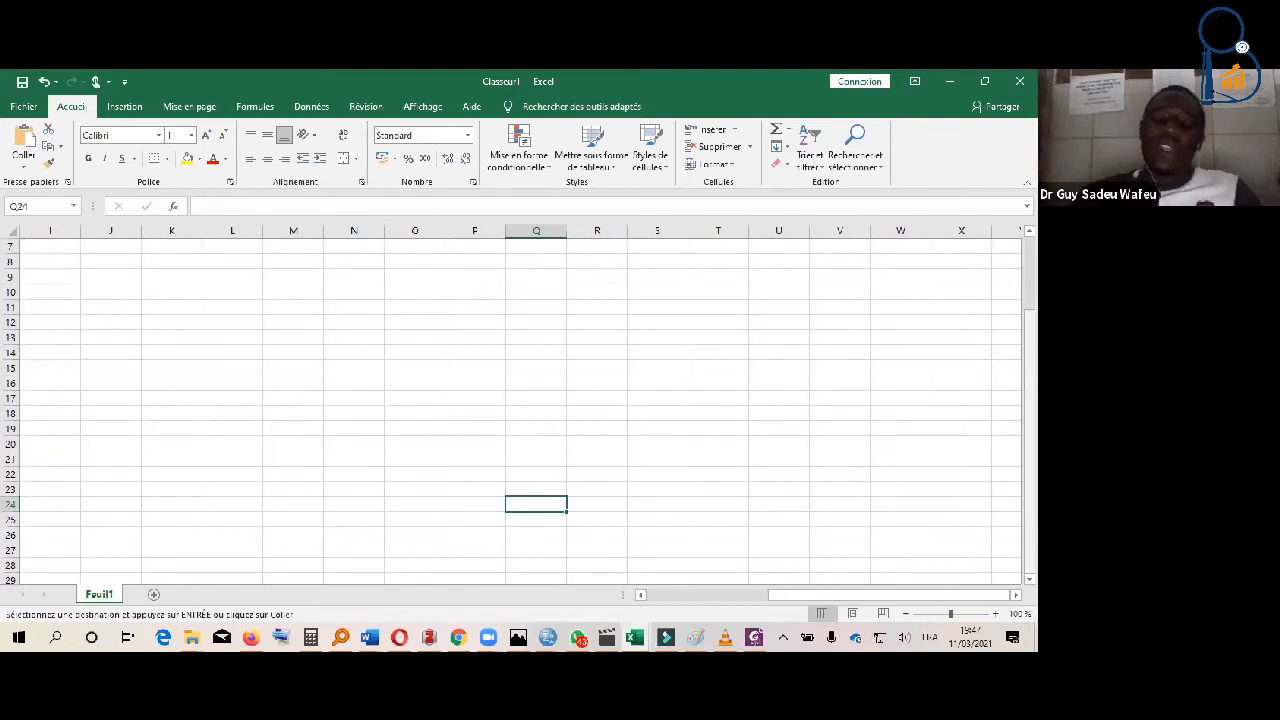
pyautogui.write('01')
pyautogui.press('Tab')
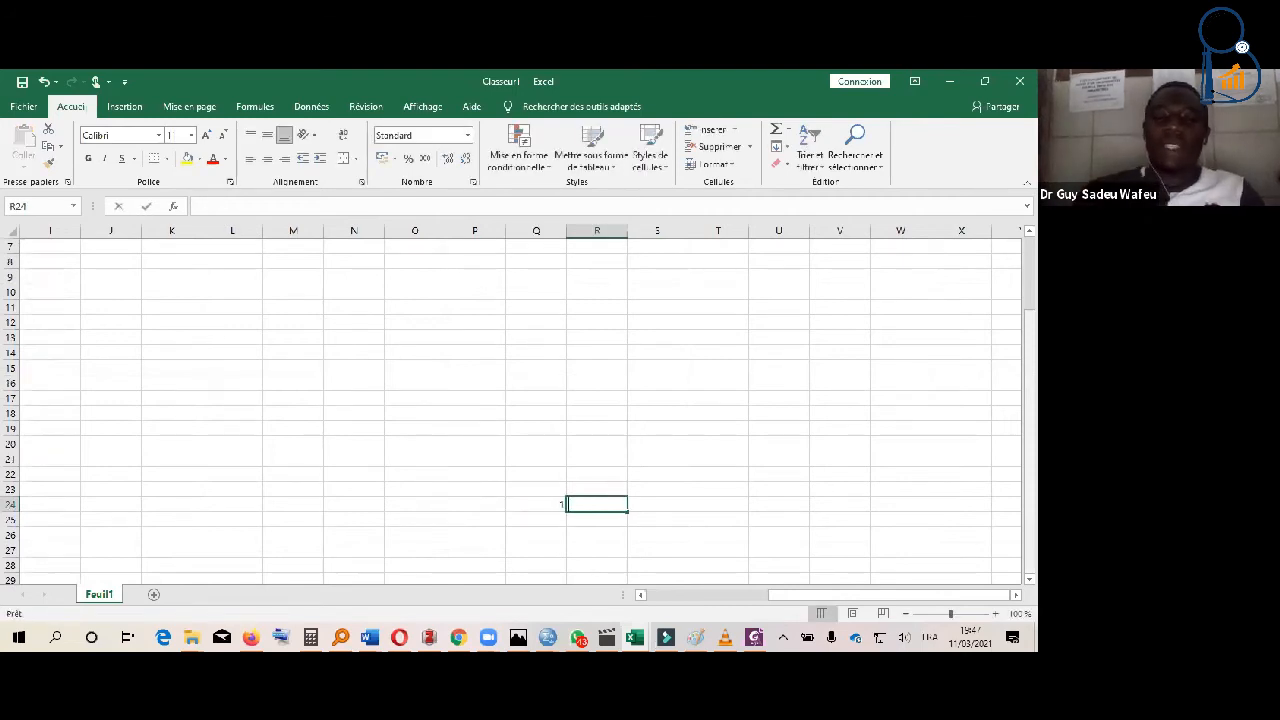
pyautogui.write('Masculin')
pyautogui.press('Tab')
pyautogui.write('20')
pyautogui.press('Tab')
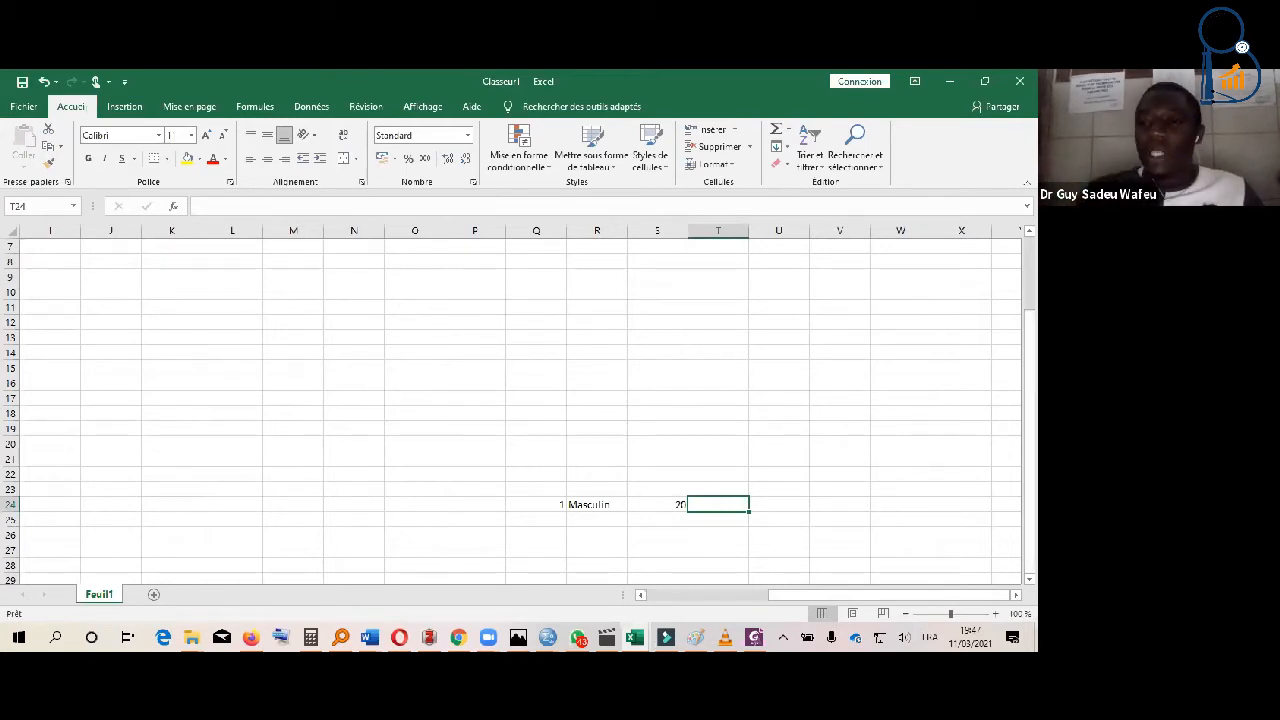
# Check the values entered in row 24 against the column headers in row 1
pyautogui.moveTo(1029, 322)
pyautogui.mouseDown()
pyautogui.moveTo(1029, 248)
pyautogui.moveTo(1029, 320)
pyautogui.moveTo(1029, 248)
pyautogui.moveTo(1029, 298)
pyautogui.mouseUp()
pyautogui.click(641, 536)
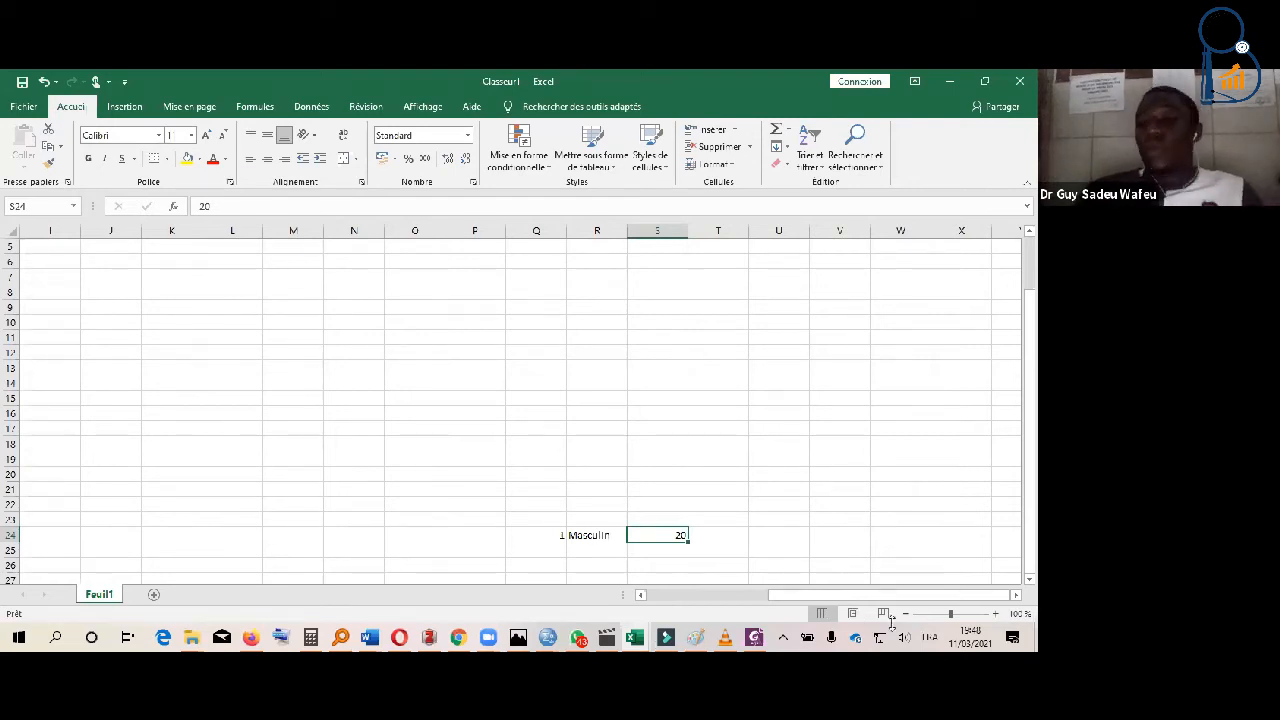
pyautogui.moveTo(884, 596); pyautogui.dragTo(752, 596)
pyautogui.moveTo(1030, 540); pyautogui.dragTo(1030, 490)
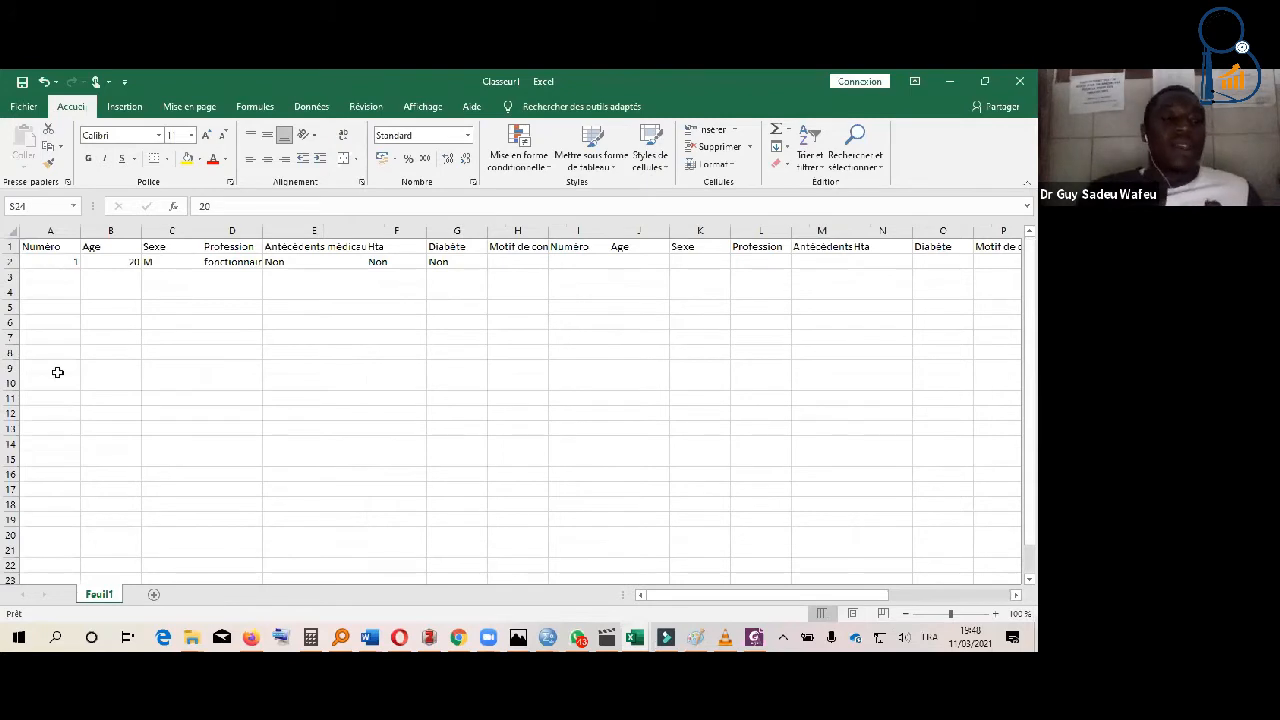
pyautogui.scroll(-1, 1006, 480)
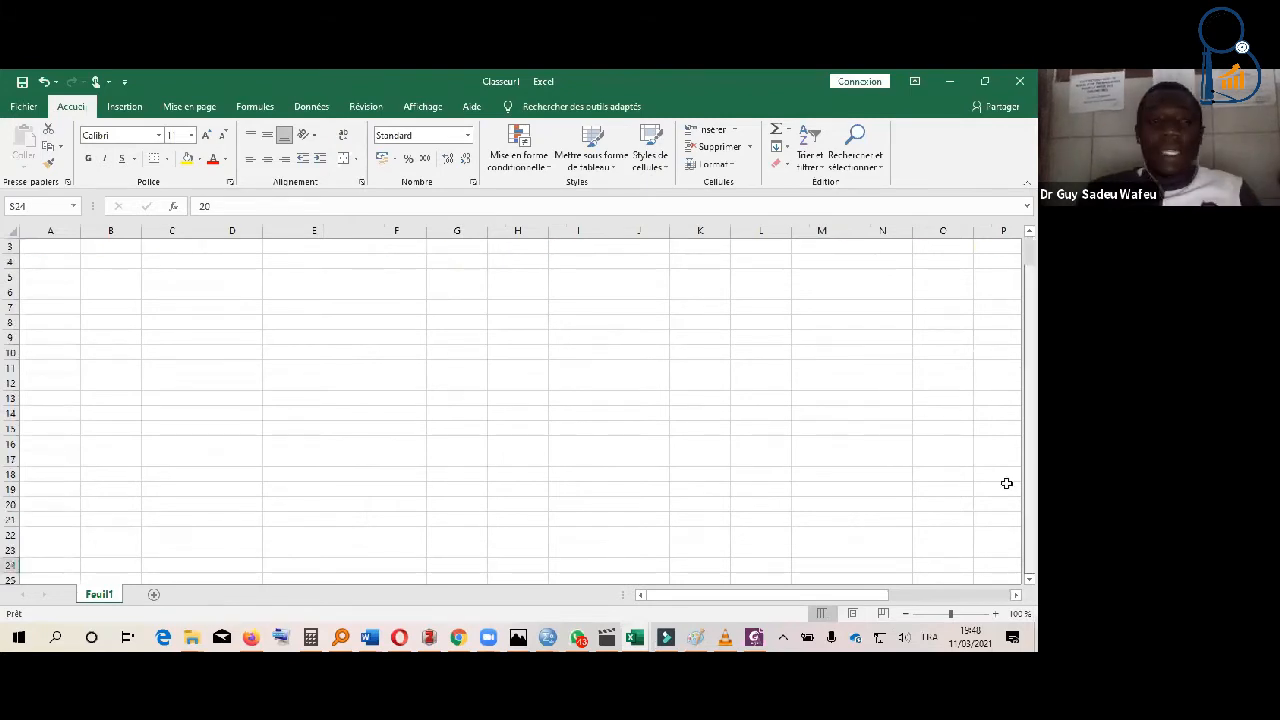
pyautogui.click(25, 551)
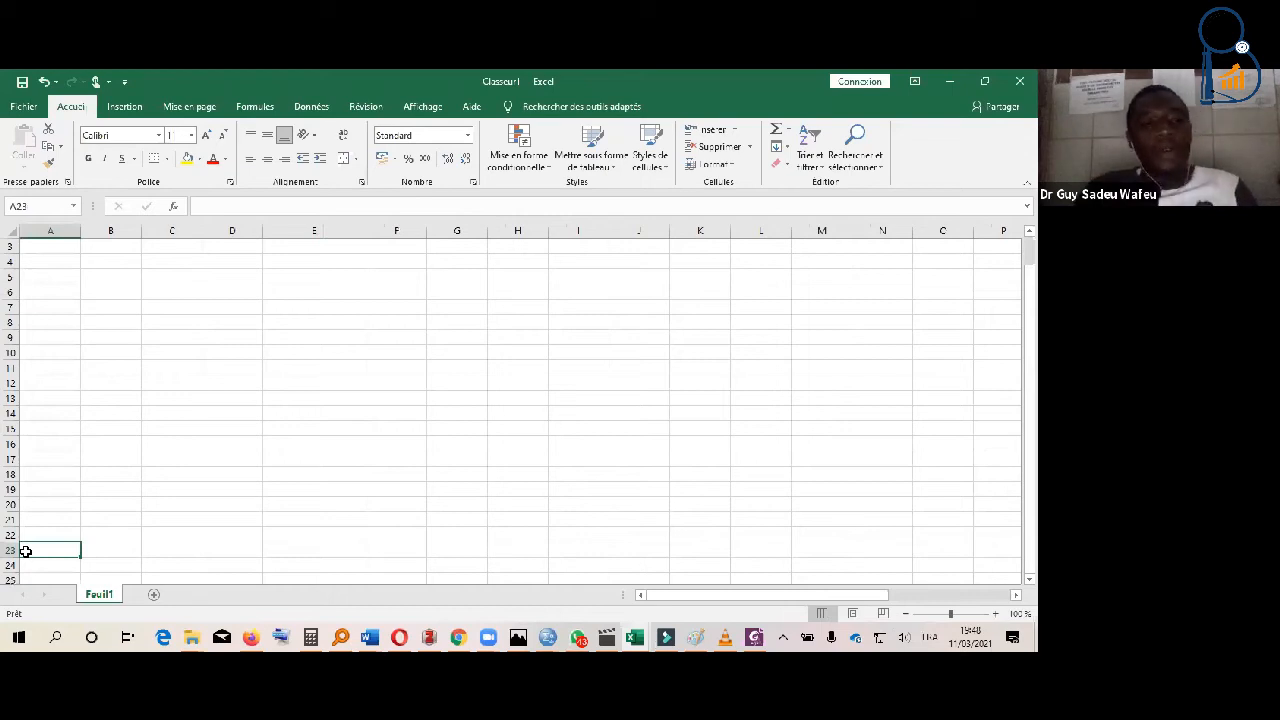
pyautogui.click(651, 531)
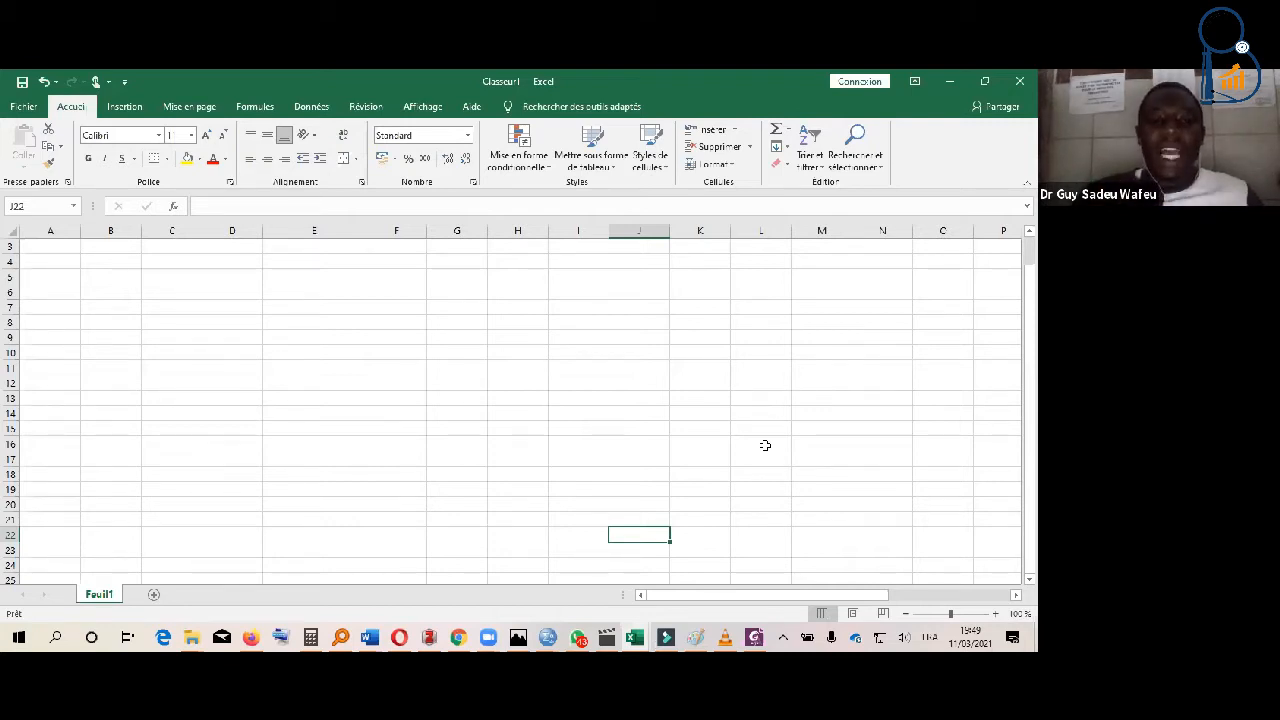
# Switch to File Explorer, open the Masque de saisie folder and launch the data entry app in CSEntry
pyautogui.click(190, 637)
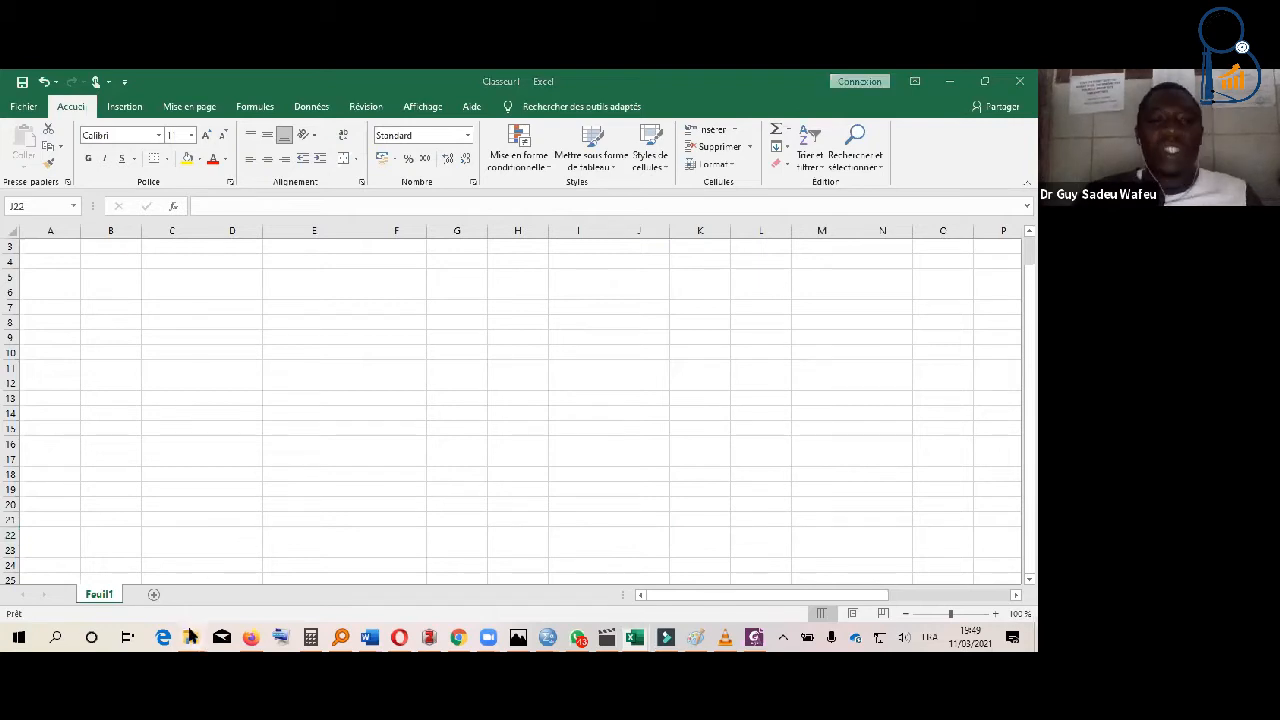
pyautogui.click(286, 594)
pyautogui.doubleClick(196, 164)
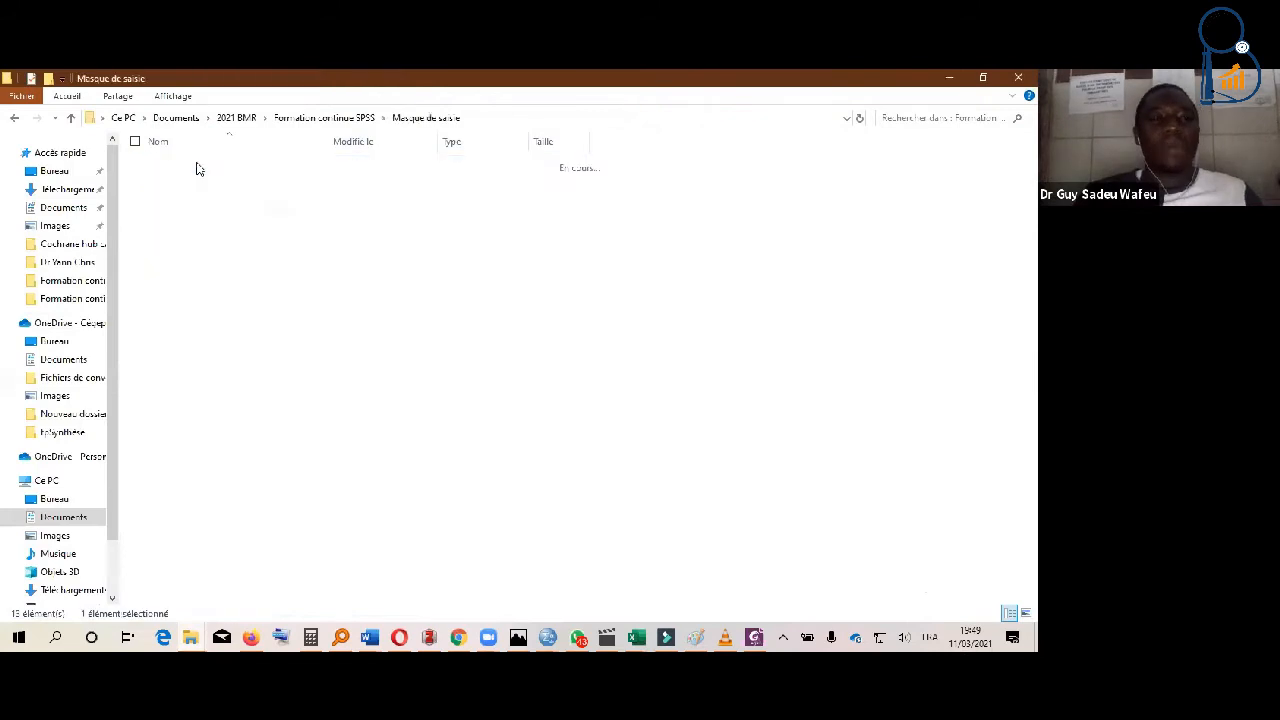
pyautogui.doubleClick(184, 261)
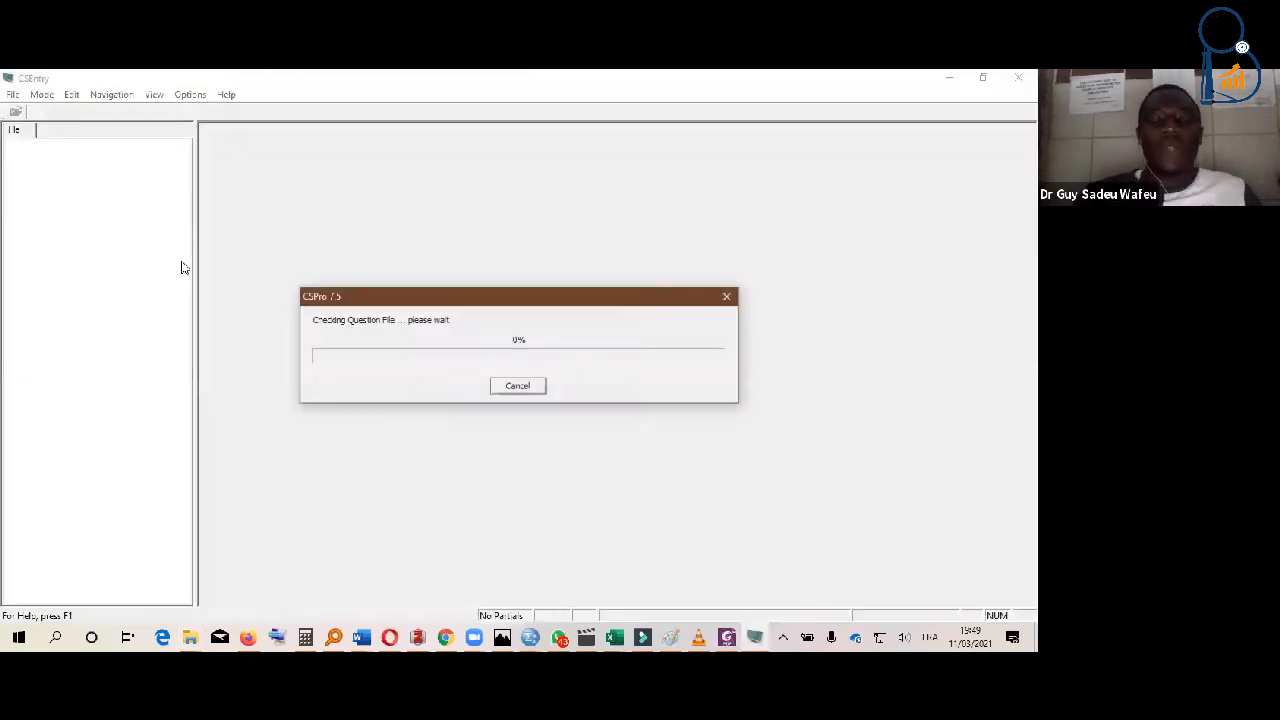
pyautogui.write('1')
pyautogui.press('Return')
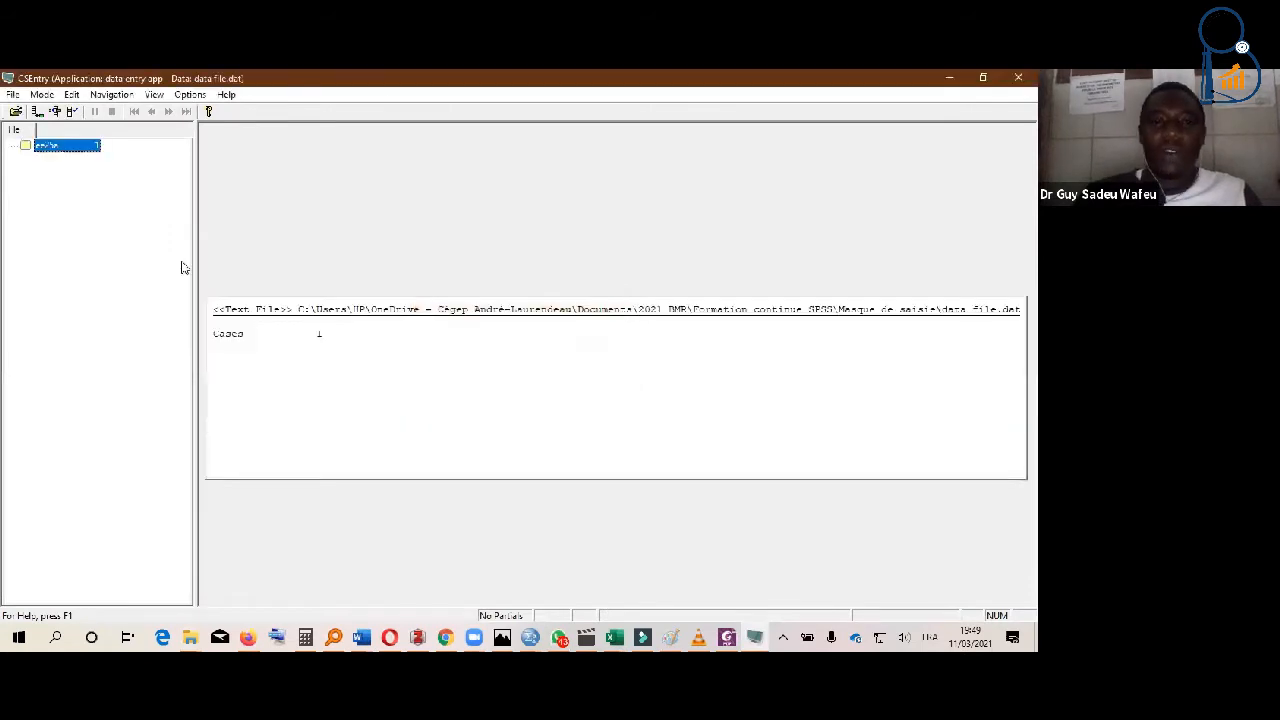
# Start adding a case and look through the Gram stain evaluation form down to the Fin de la fiche field
pyautogui.click(38, 113)
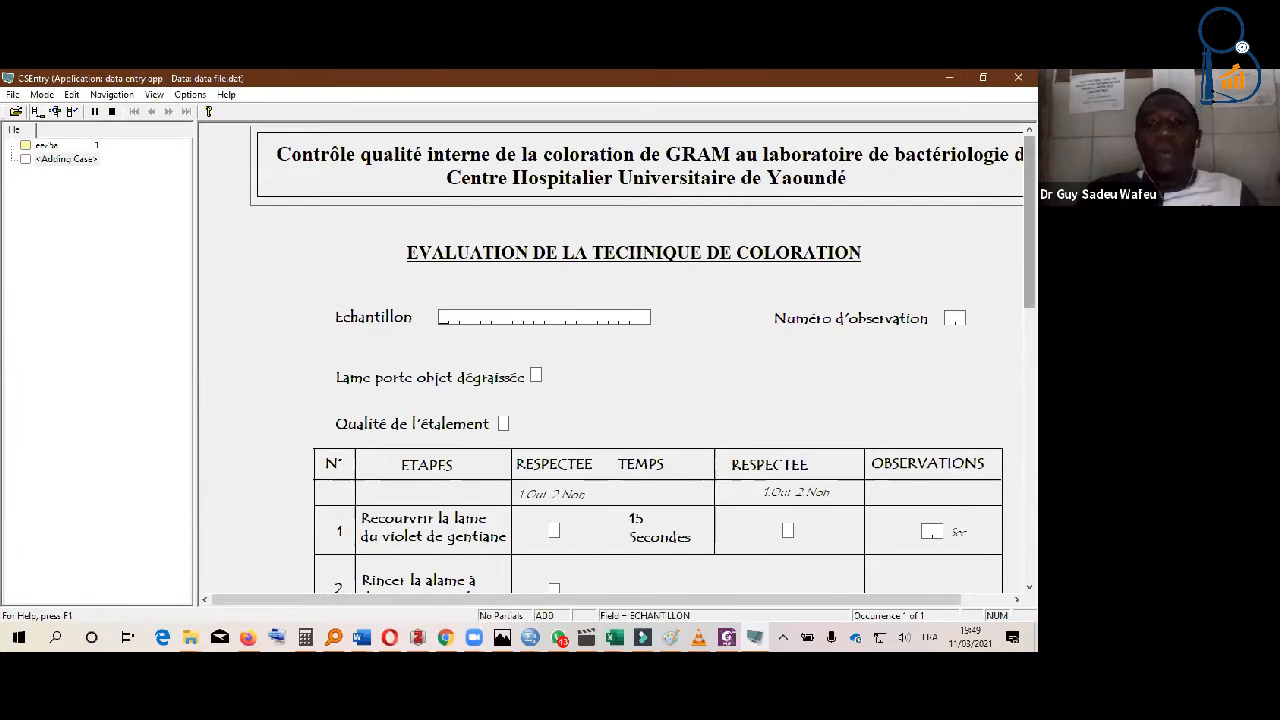
pyautogui.scroll(-10, 660, 360)
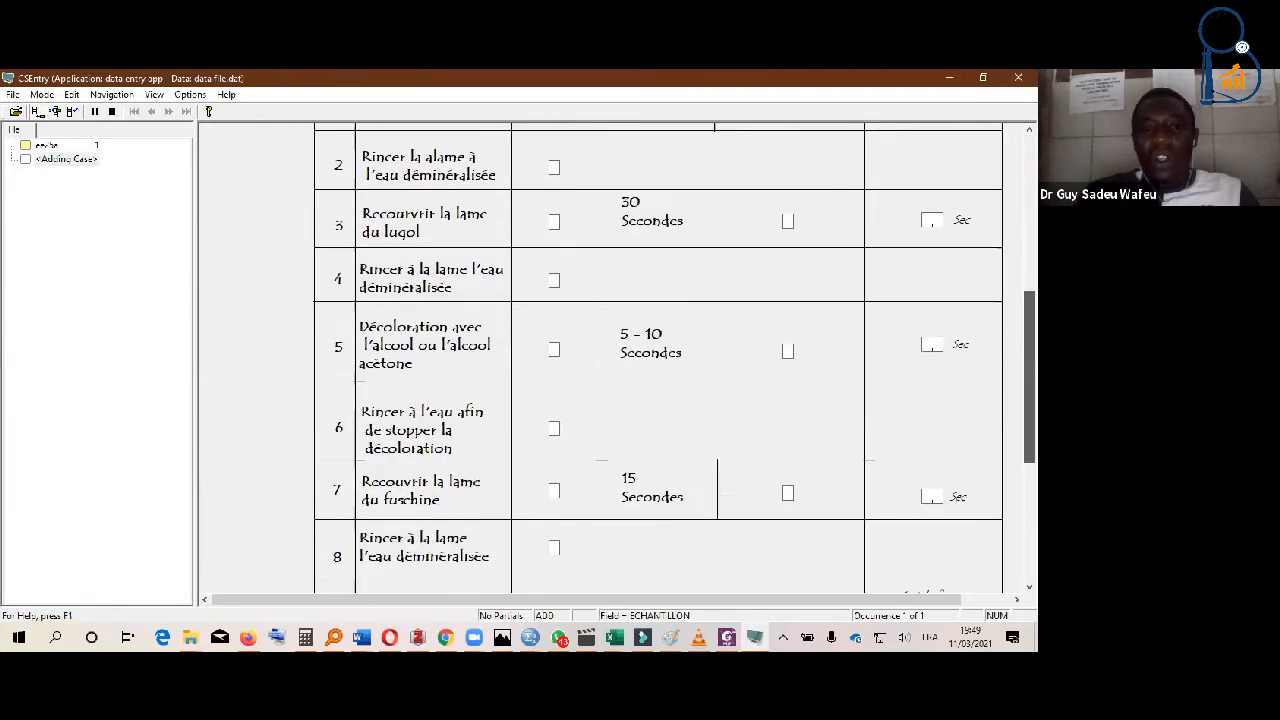
pyautogui.scroll(-2, 660, 360)
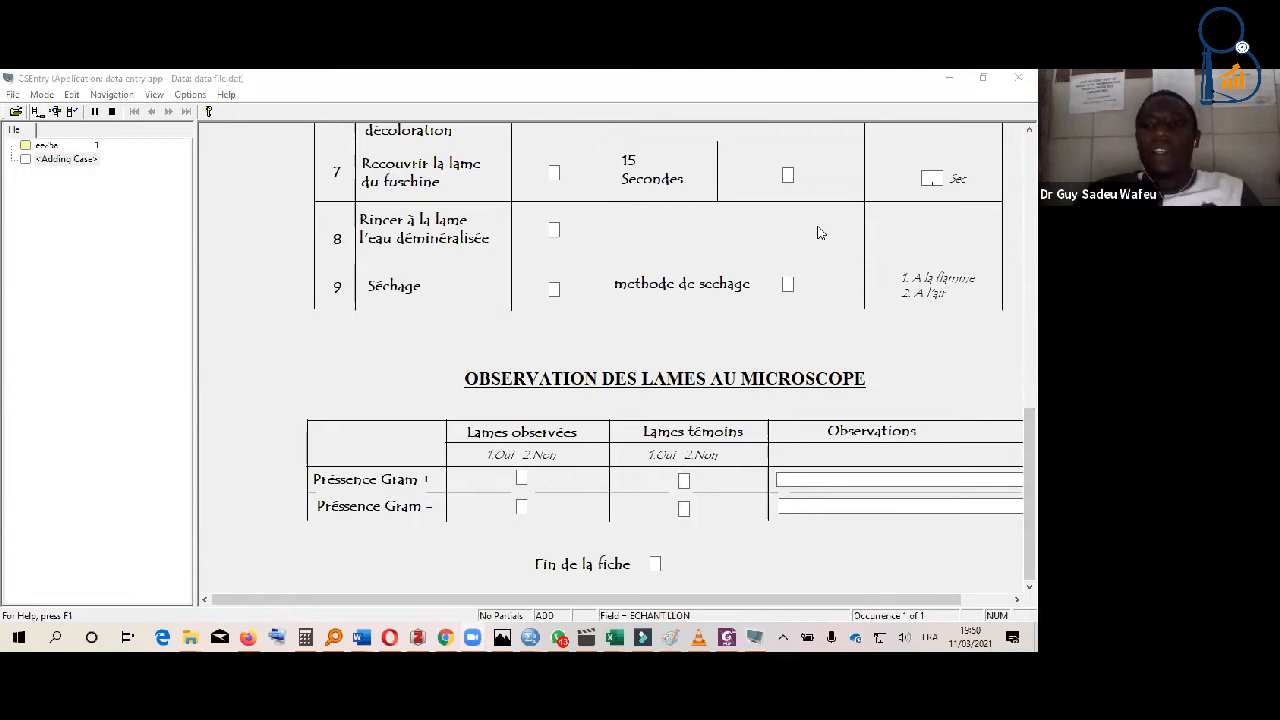
# Switch to the whiteboard and add "2. Ficher SPSS" below "1. Un fichier Excel" in the CE N'EST PAS list
pyautogui.click(856, 562)
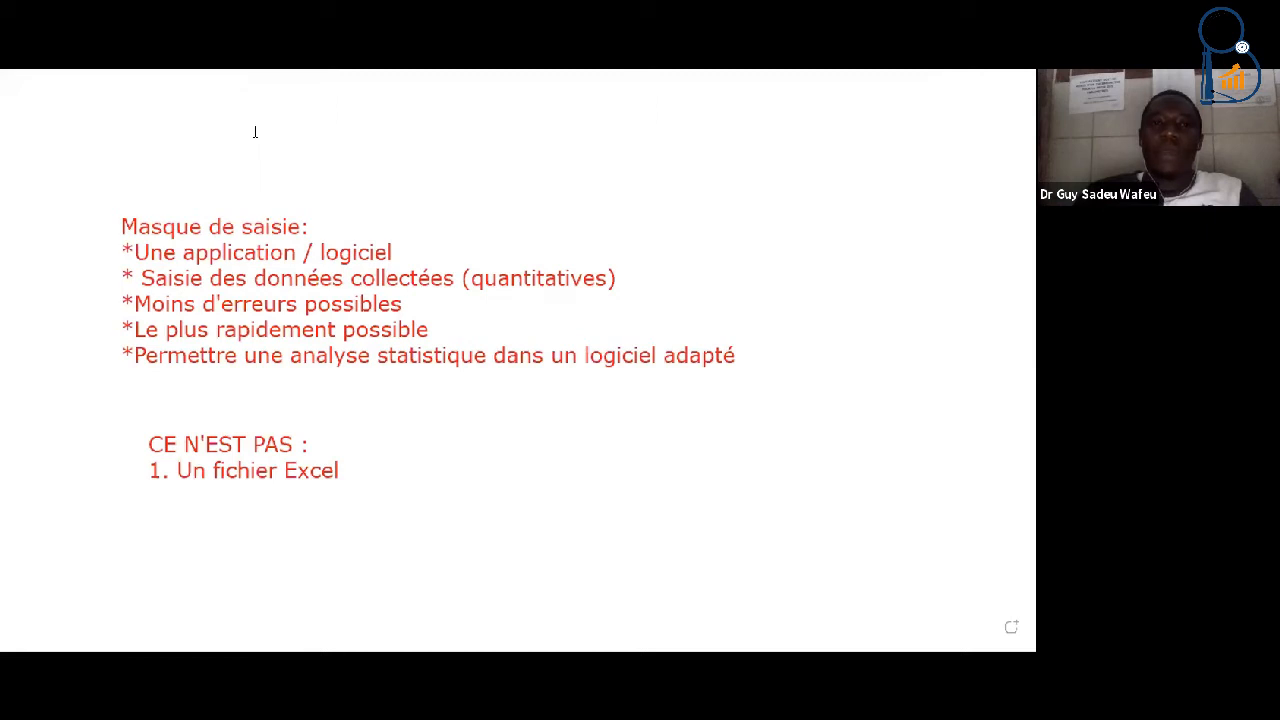
pyautogui.click(147, 510)
pyautogui.write('2.')
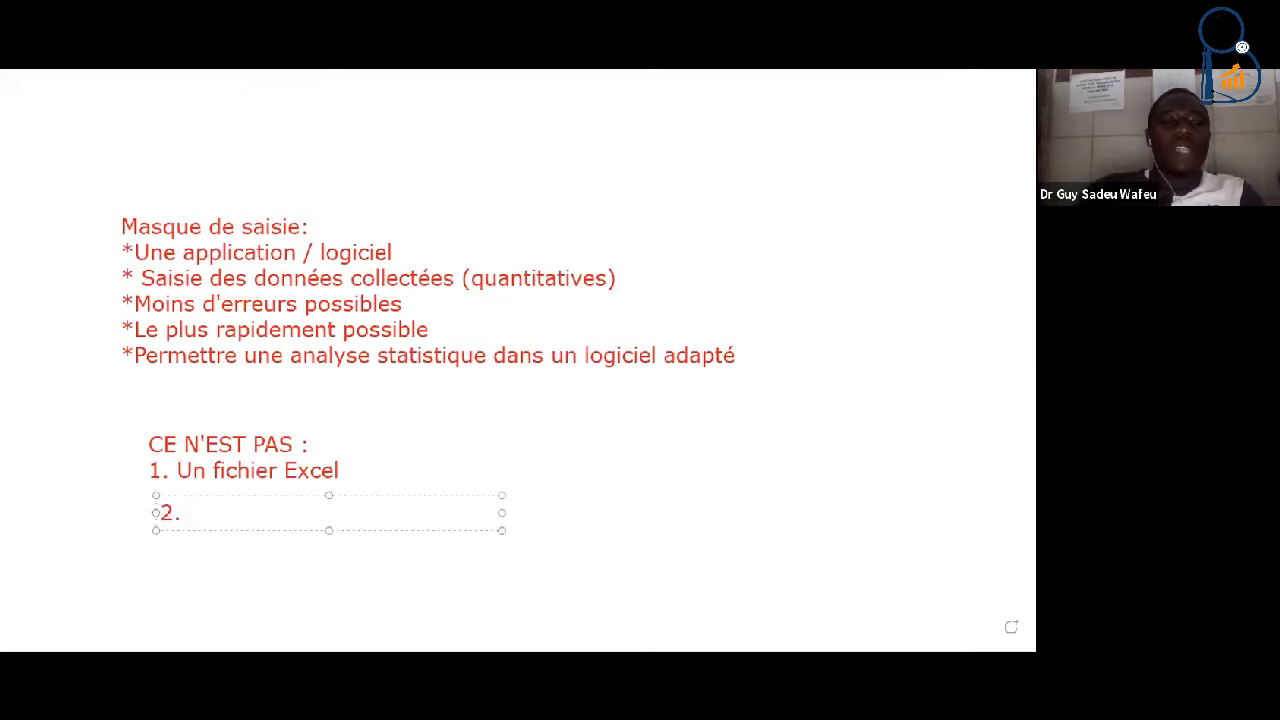
pyautogui.write(' Ficher SPSS')
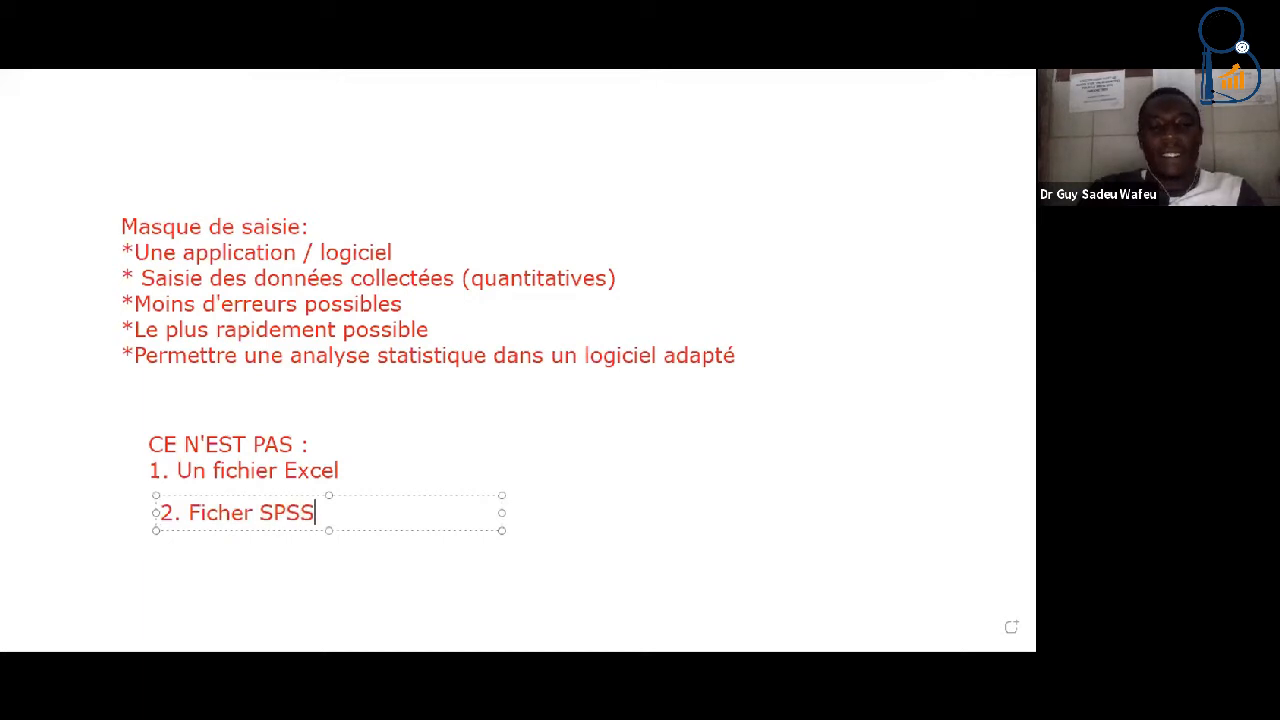
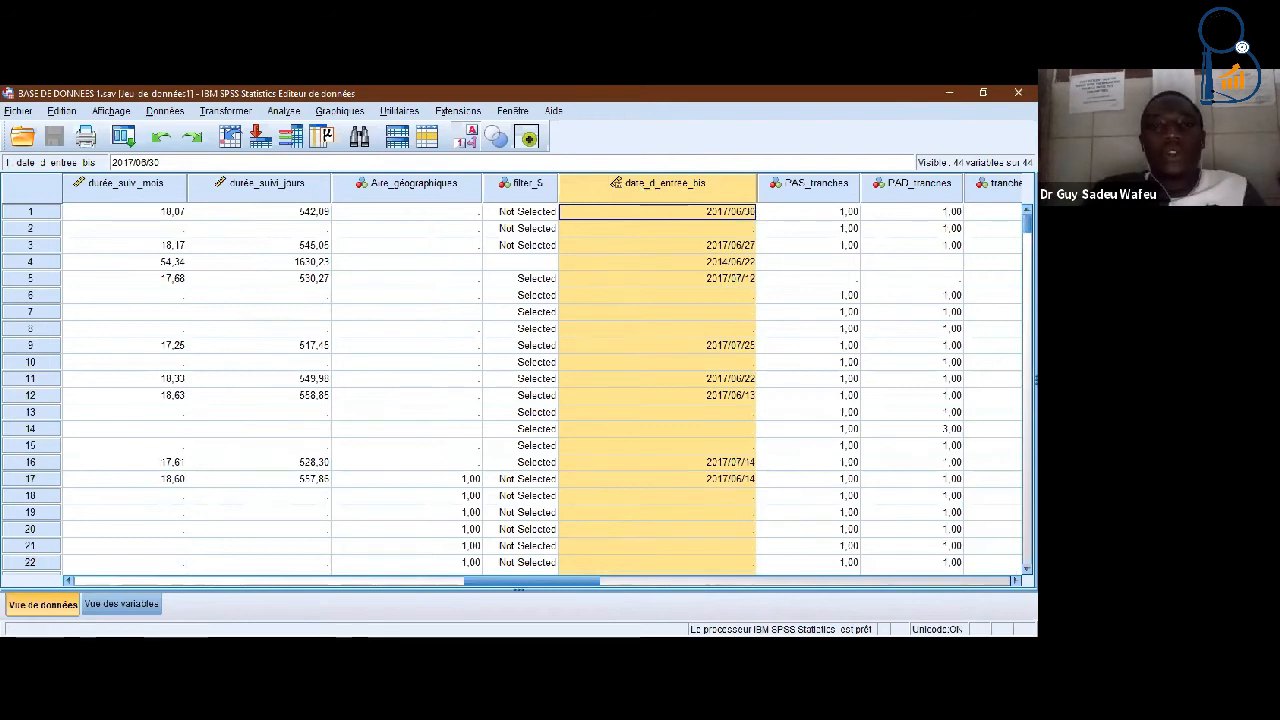
# Examine the SPSS data rows beyond row 100, checking cells under tranches_PA, Aire_géographiques and date_d_entree_bis
pyautogui.scroll(-20, 512, 390)
pyautogui.scroll(-4, 995, 325)
pyautogui.click(995, 325)
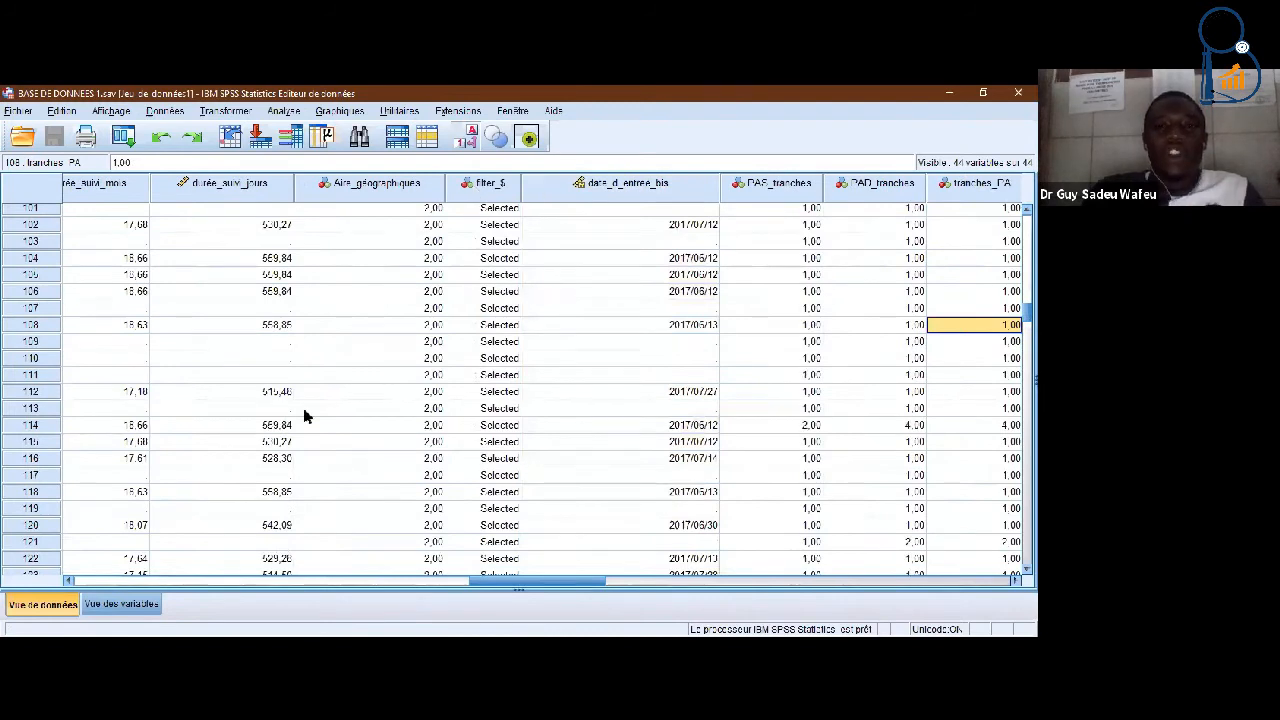
pyautogui.click(350, 492)
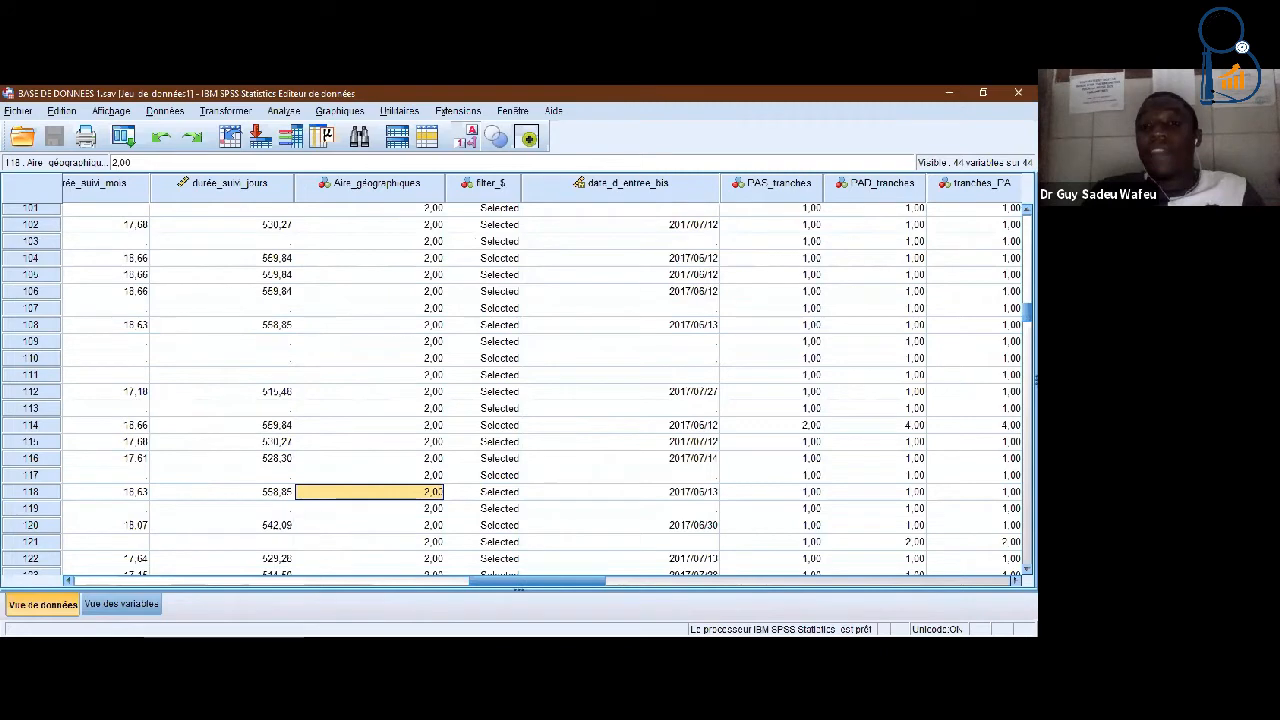
pyautogui.click(591, 462)
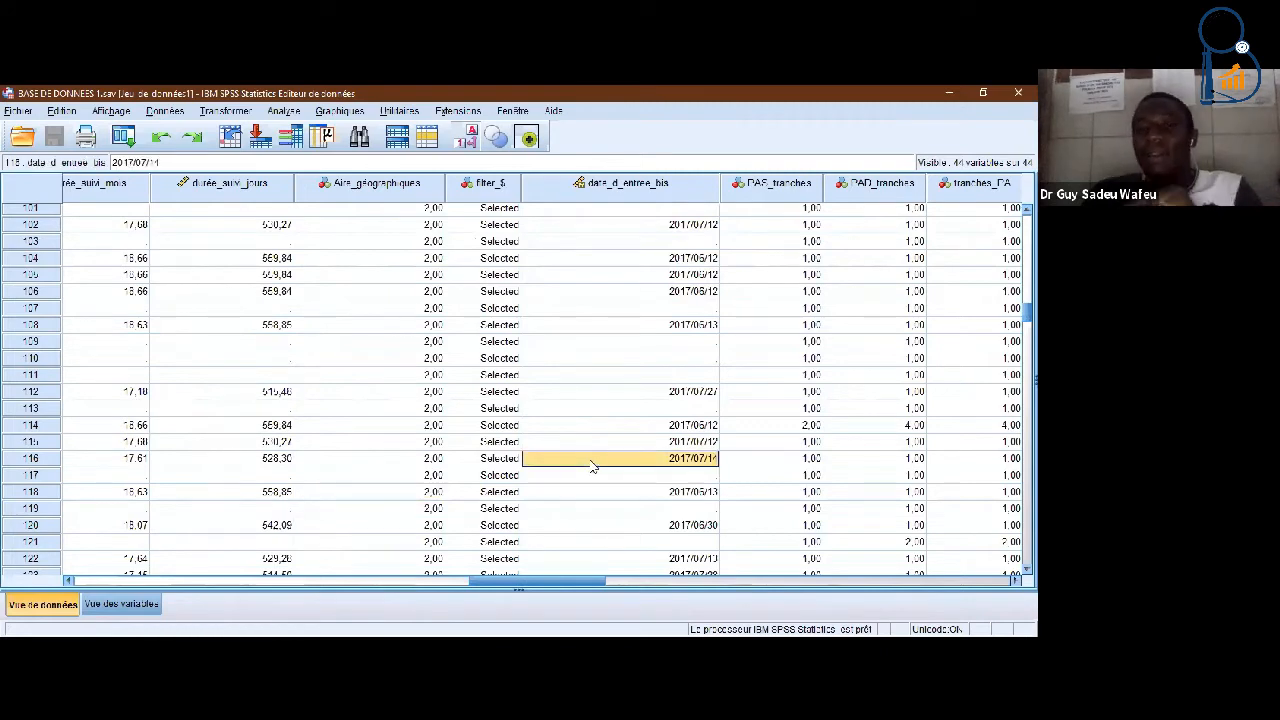
pyautogui.scroll(-4, 992, 341)
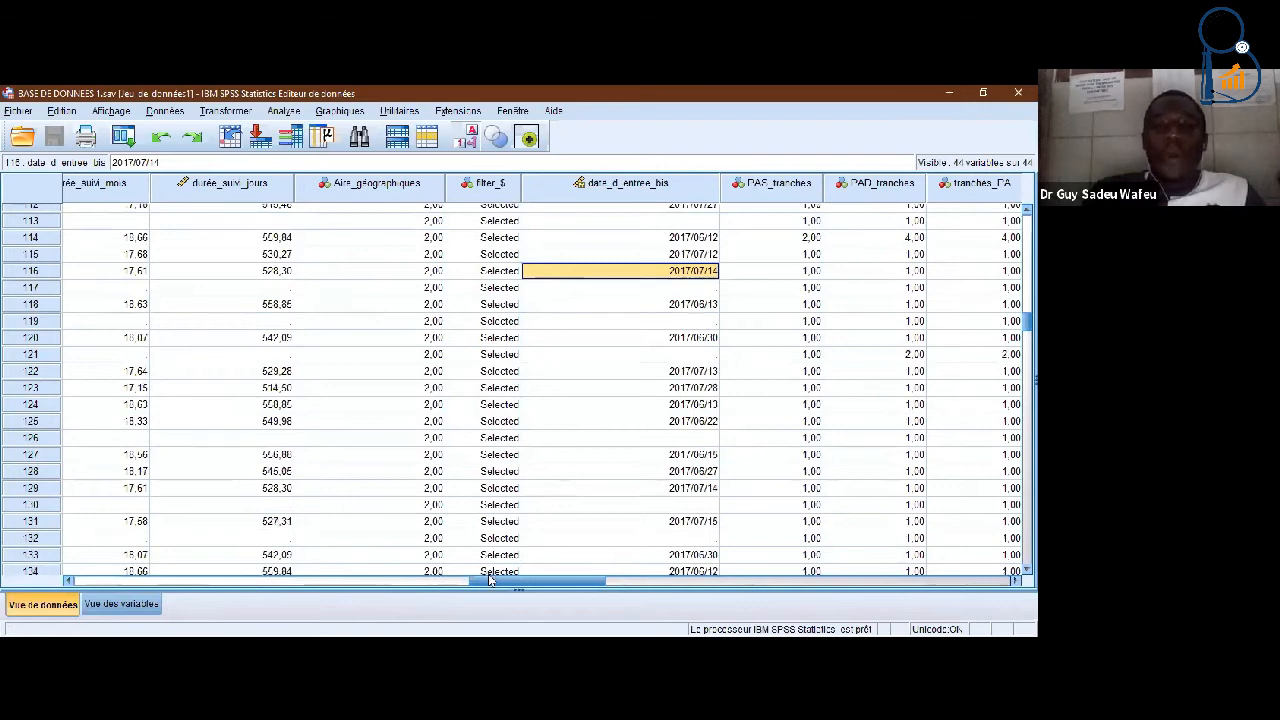
# Compare row 122's identifier in the first column with the distant follow-up and date_d_entree_bis columns, then return to the first columns
pyautogui.moveTo(491, 576); pyautogui.dragTo(35, 572)
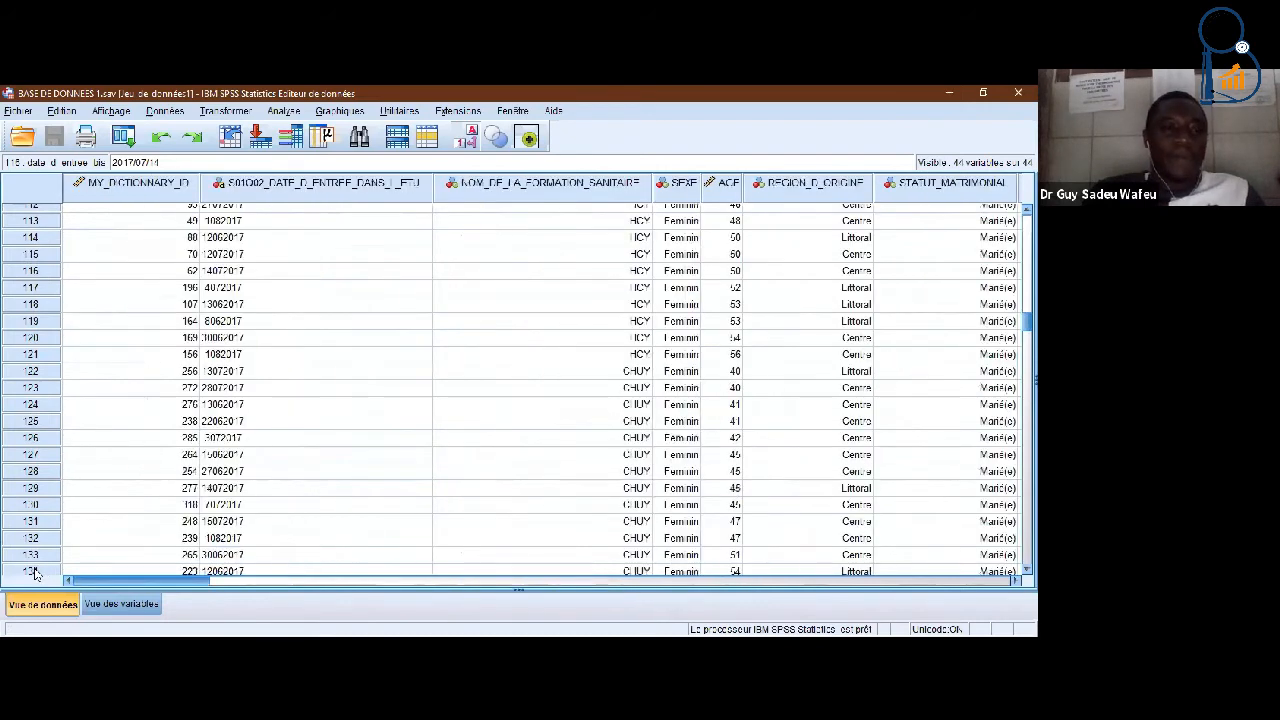
pyautogui.click(171, 372)
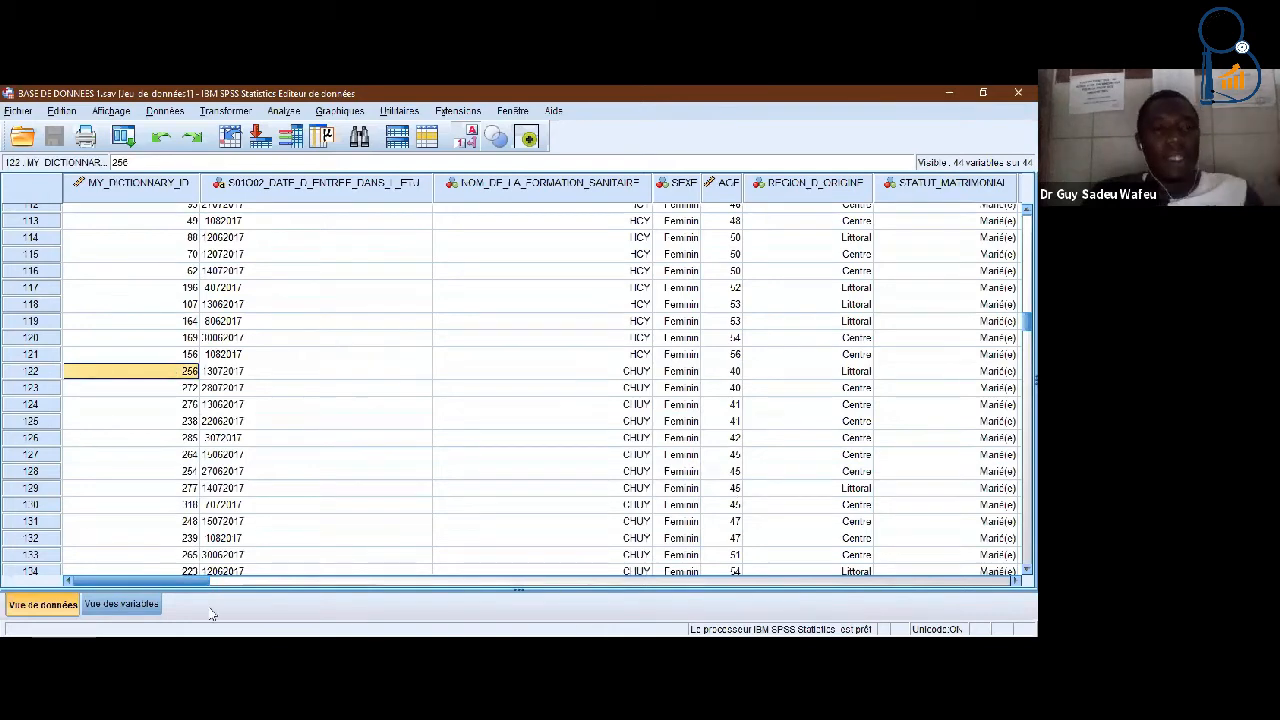
pyautogui.moveTo(182, 587); pyautogui.dragTo(564, 582)
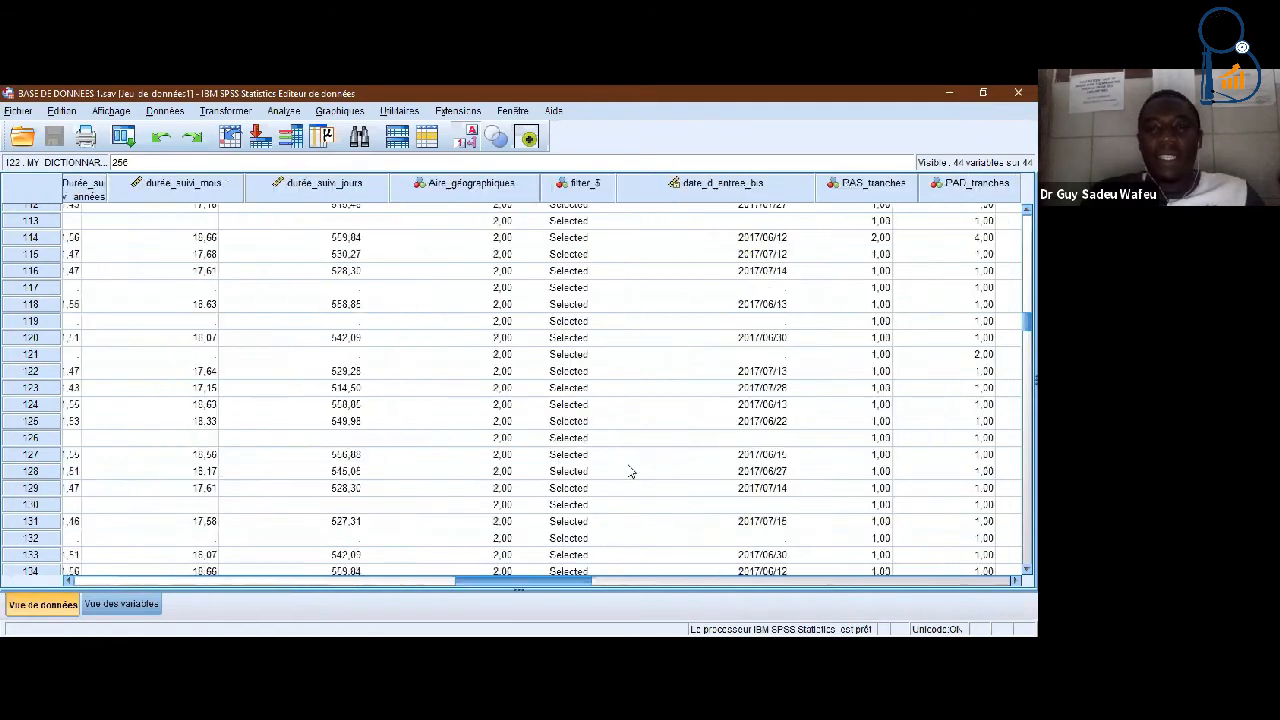
pyautogui.click(632, 356)
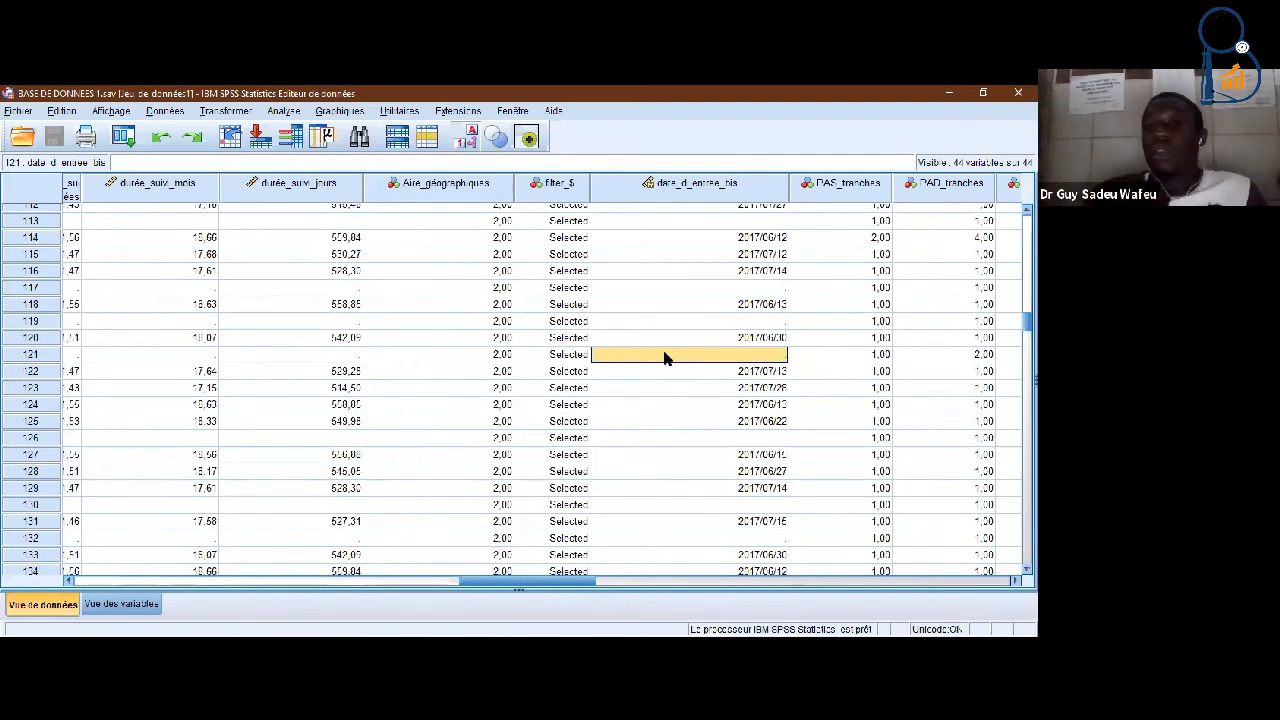
pyautogui.moveTo(489, 582); pyautogui.dragTo(38, 528)
pyautogui.click(310, 545)
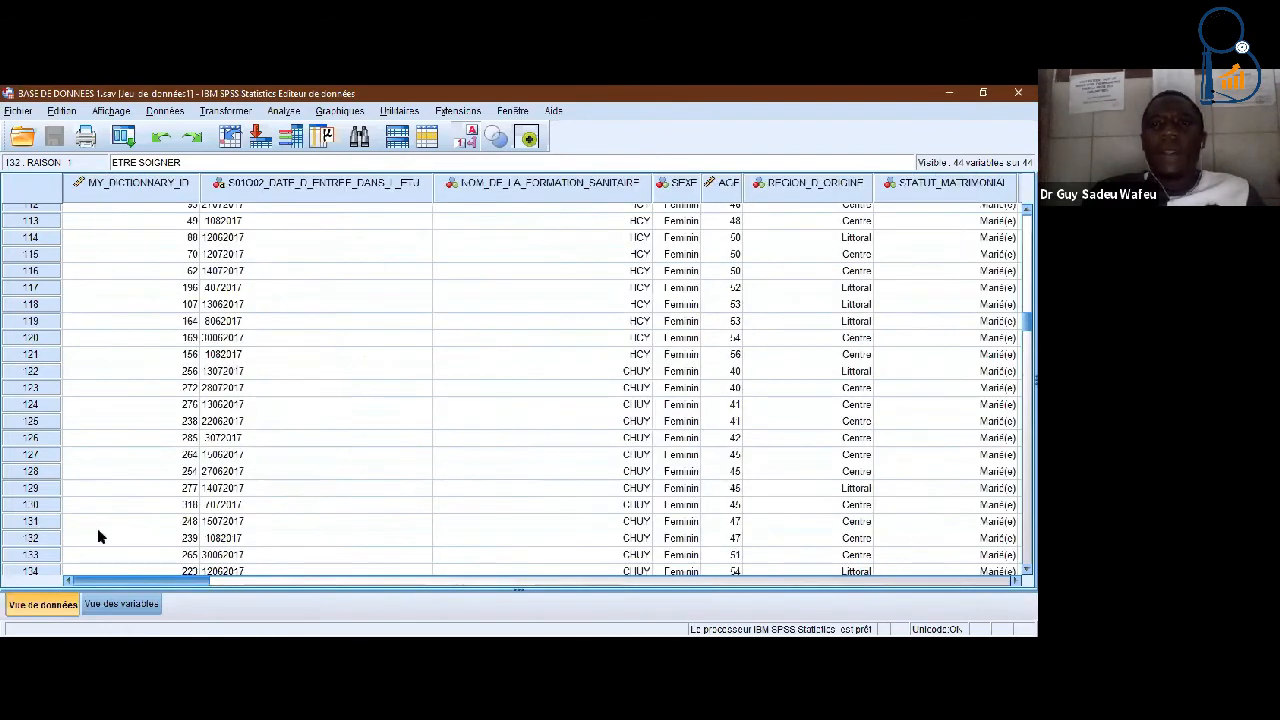
# Examine the profession column A_QUEL_CORPS_DE_METIER_APPARTENE and the patient columns before and after it, through to RAISON_1
pyautogui.moveTo(172, 581); pyautogui.dragTo(284, 583)
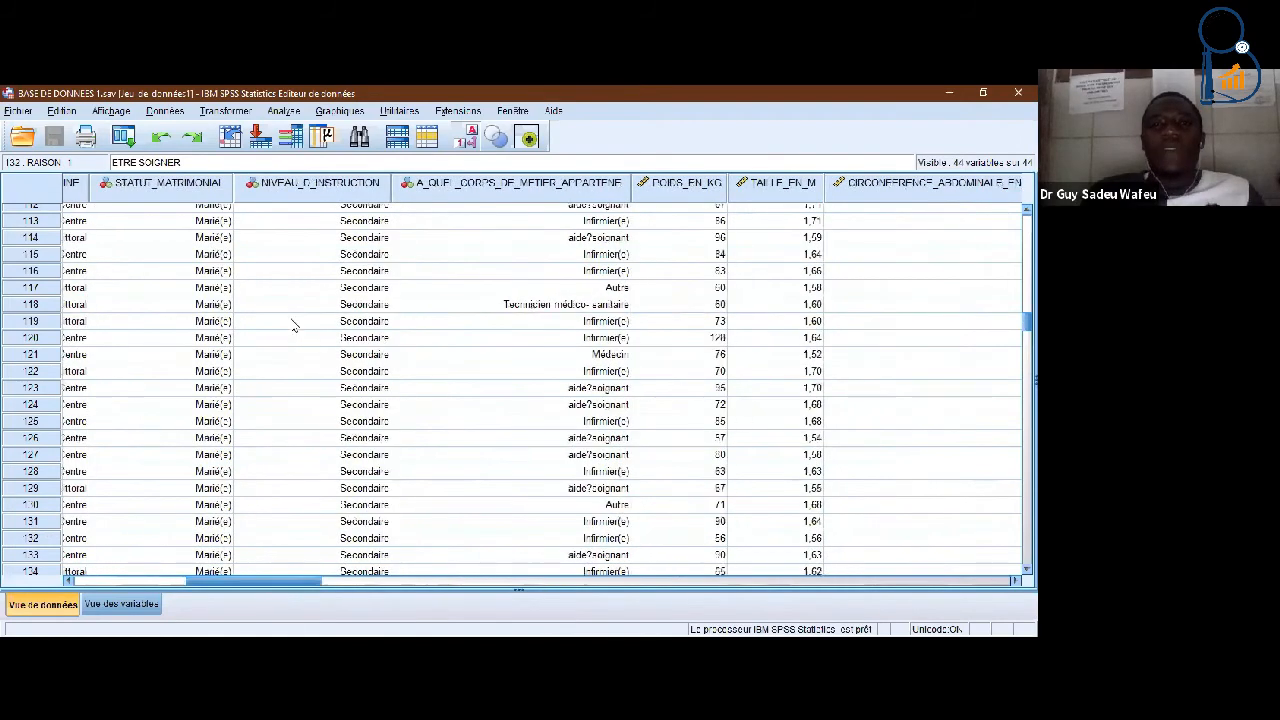
pyautogui.click(486, 188)
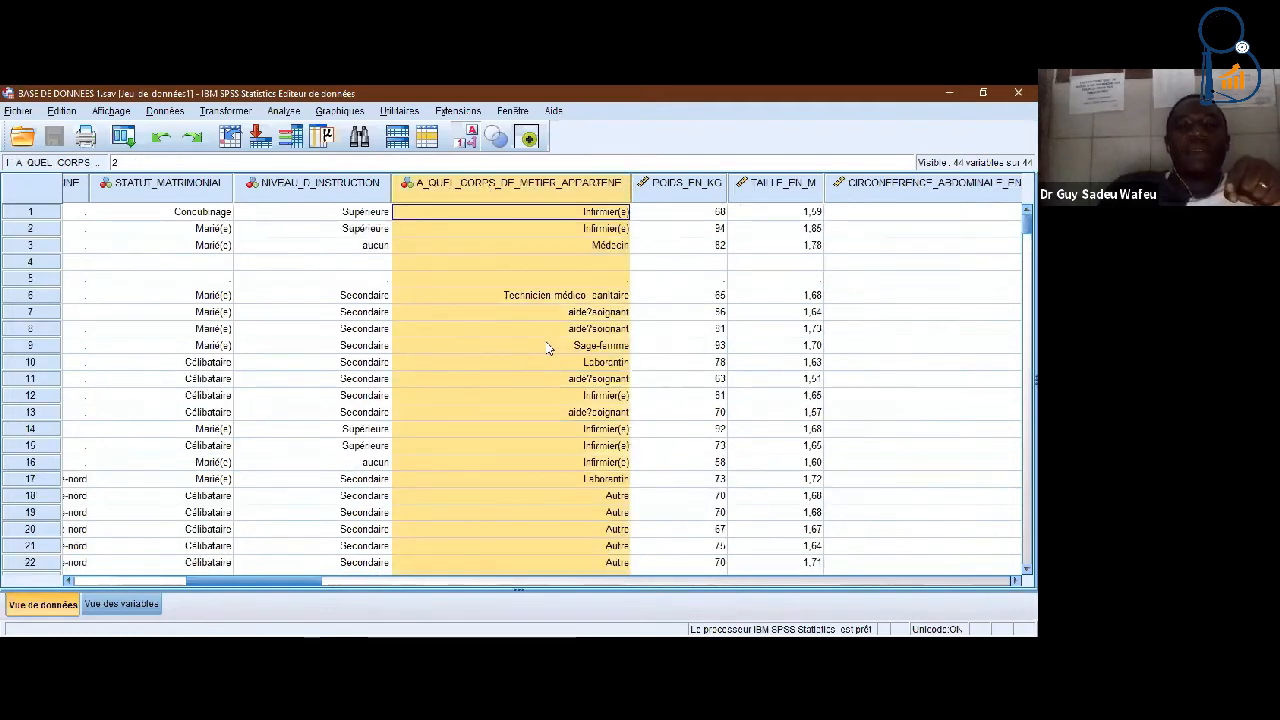
pyautogui.moveTo(285, 582); pyautogui.dragTo(186, 583)
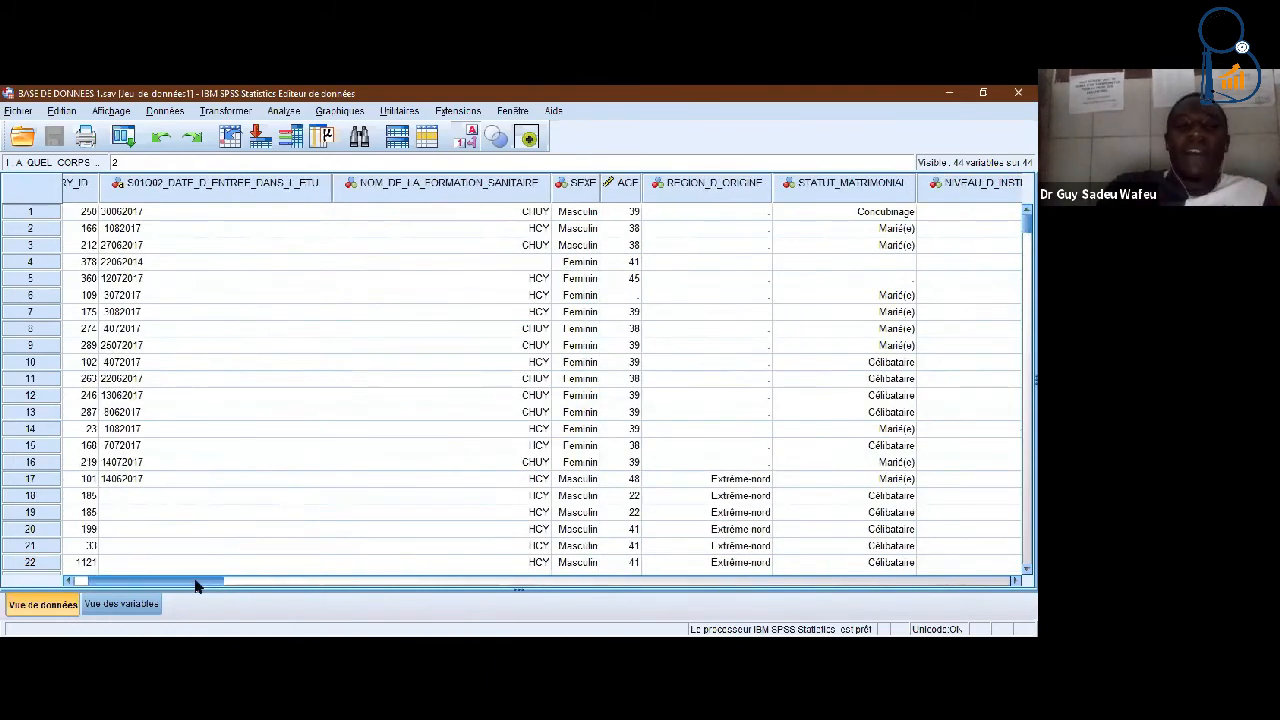
pyautogui.moveTo(192, 588); pyautogui.dragTo(347, 564)
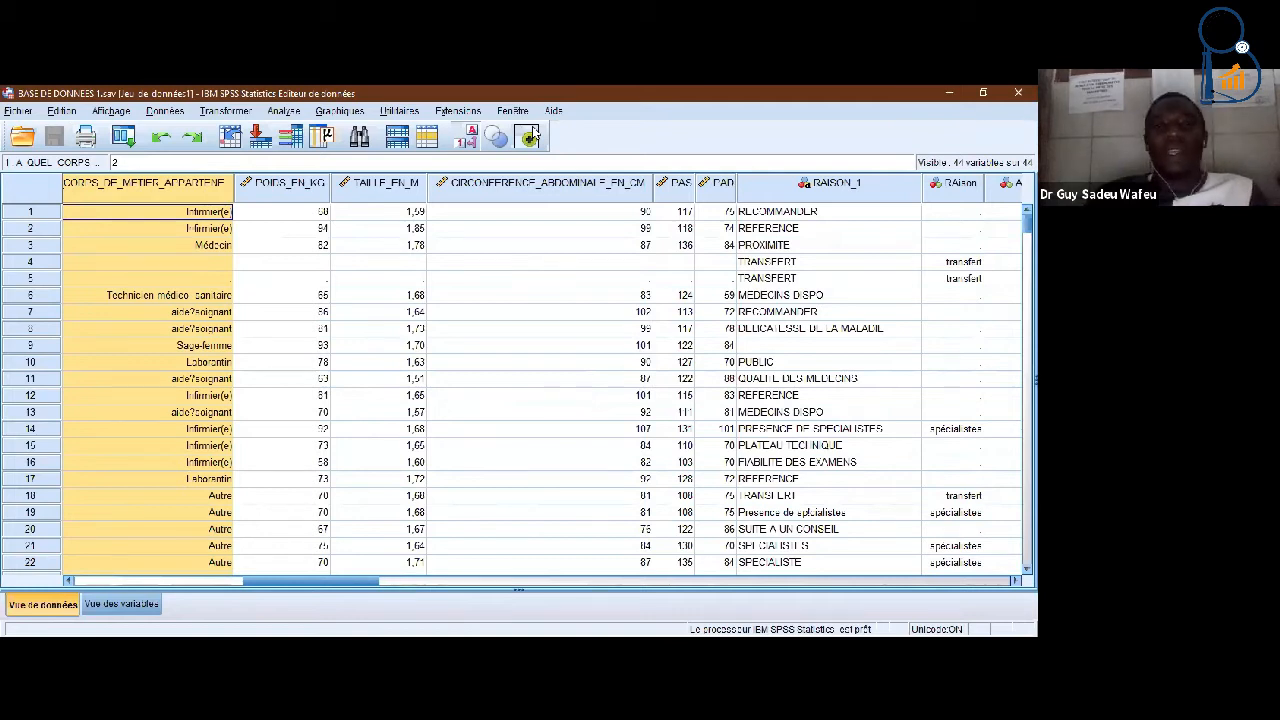
# Return to the whiteboard and add "3. Word" as the third item of the CE N'EST PAS list
pyautogui.hotkey('alt', 'Tab')
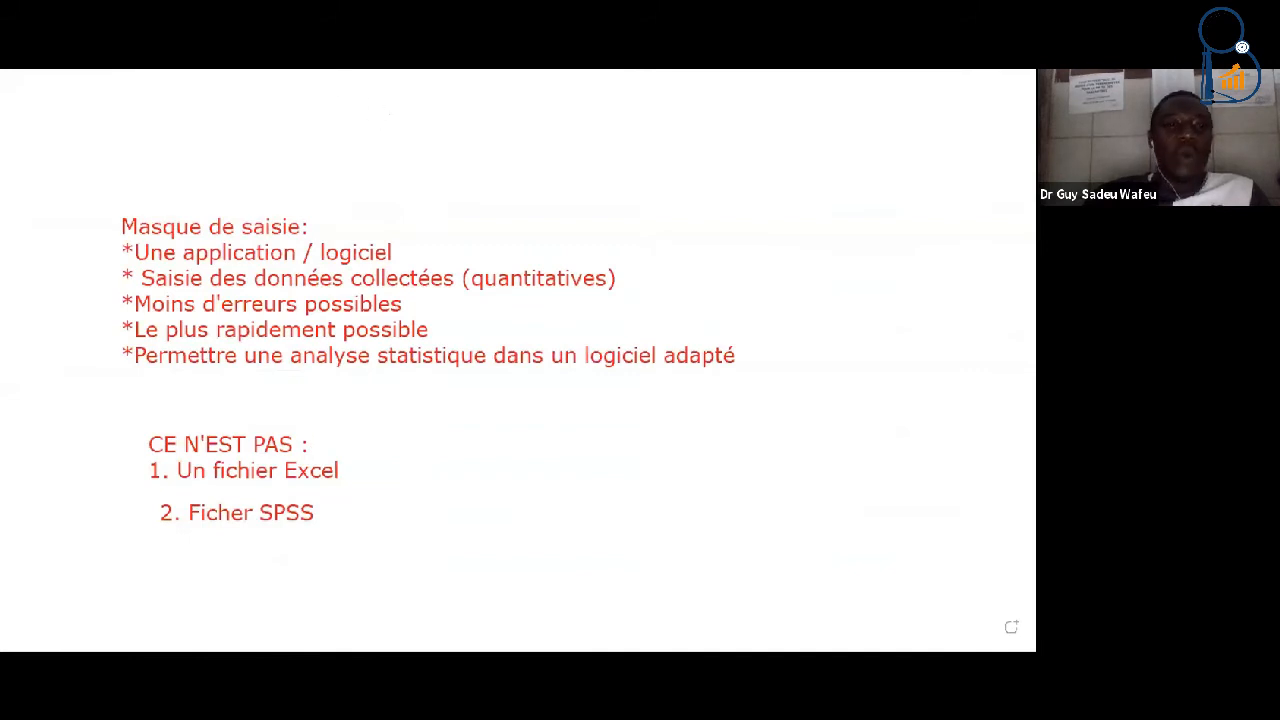
pyautogui.click(150, 563)
pyautogui.write('3. ')
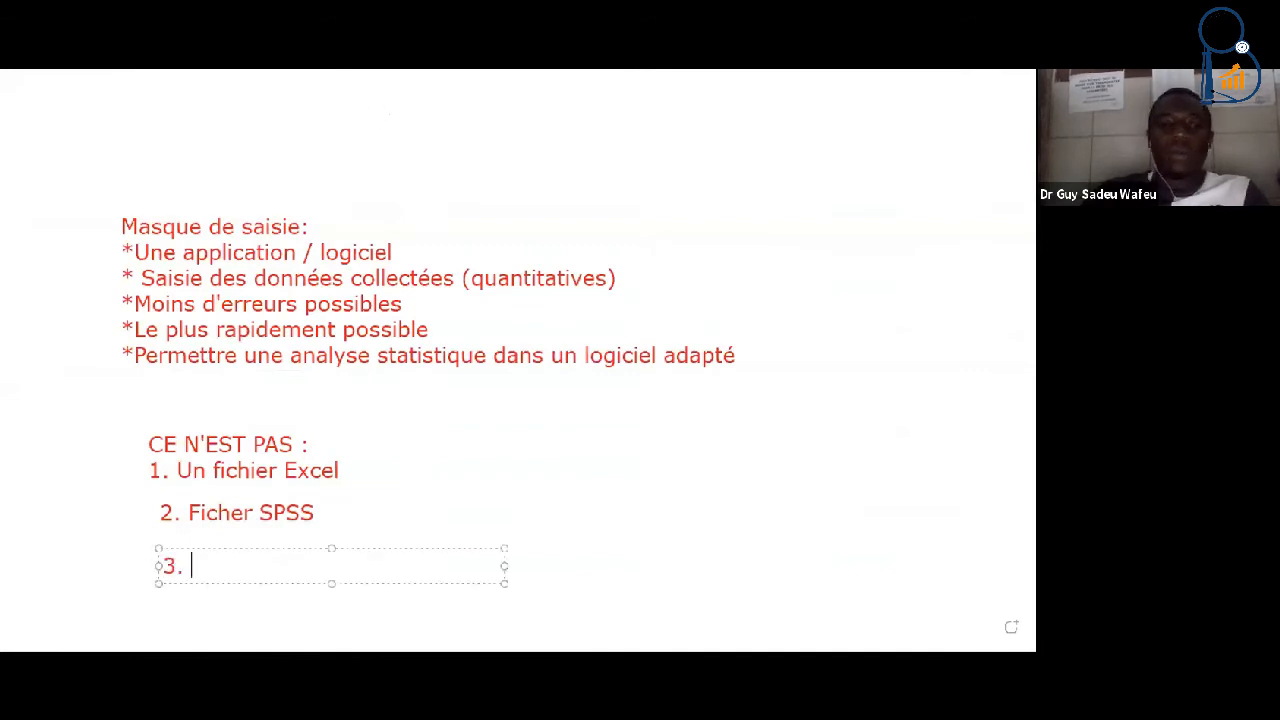
pyautogui.write('wORD')
pyautogui.press('BackSpace')
pyautogui.press('BackSpace')
pyautogui.press('BackSpace')
pyautogui.press('BackSpace')
pyautogui.write('WO')
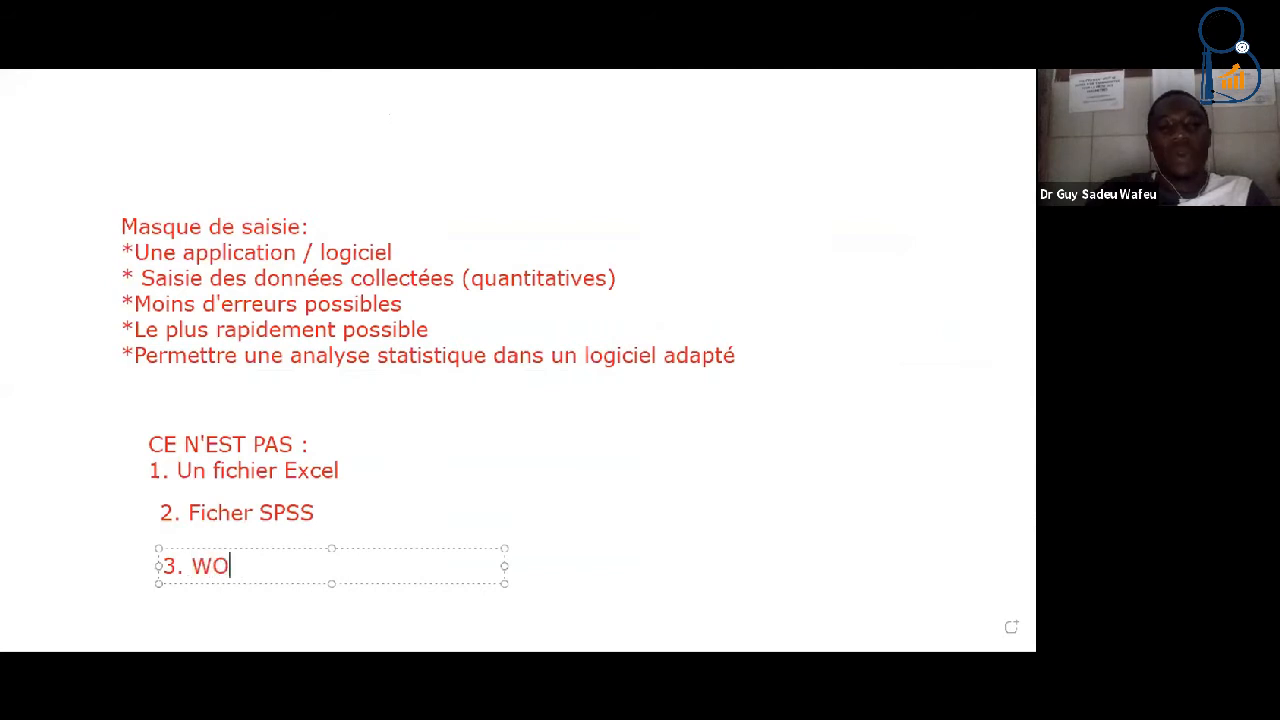
pyautogui.press('BackSpace')
pyautogui.write('ord')
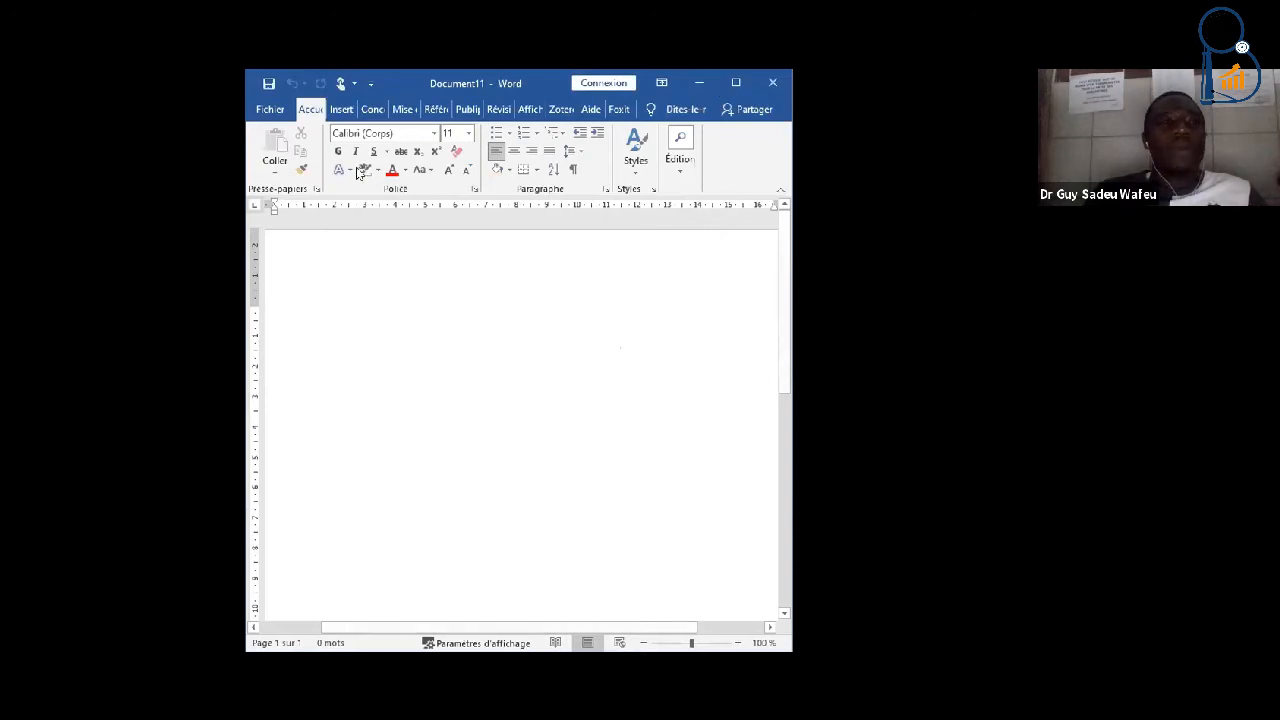
# Maximize the blank Word document's window and zoom the page to 140%
pyautogui.doubleClick(421, 86)
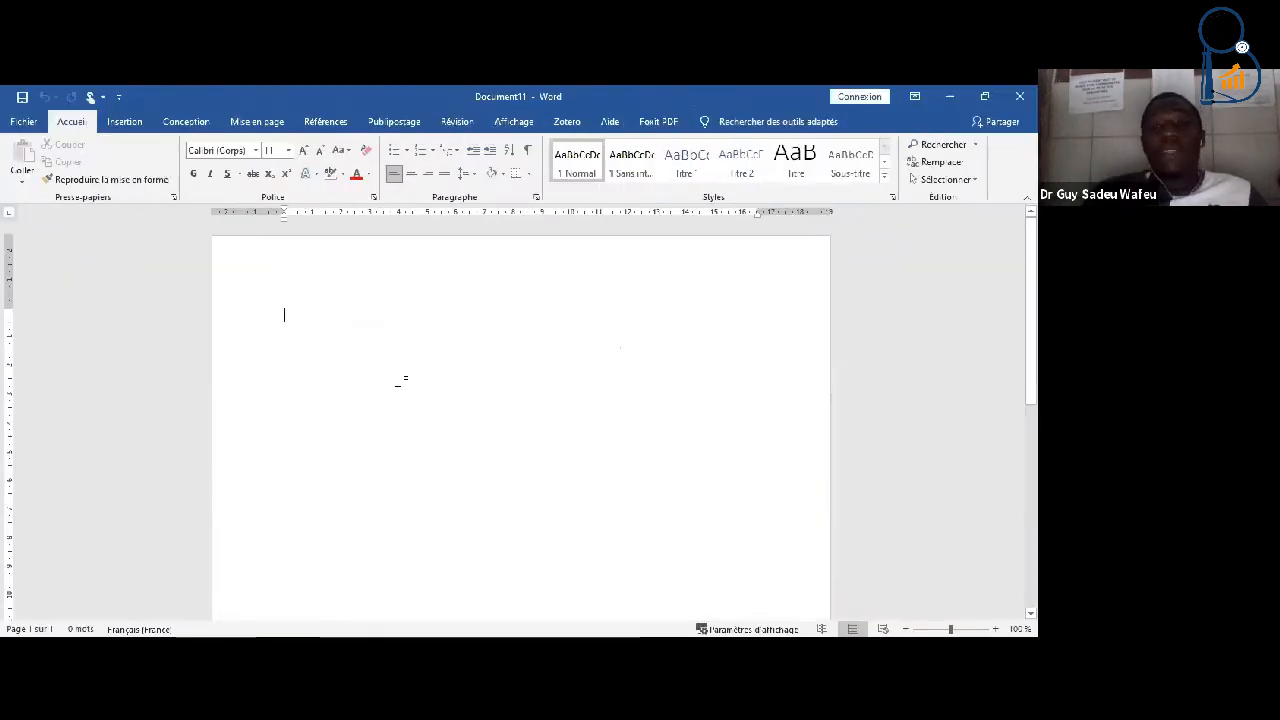
pyautogui.write('P')
pyautogui.press('BackSpace')
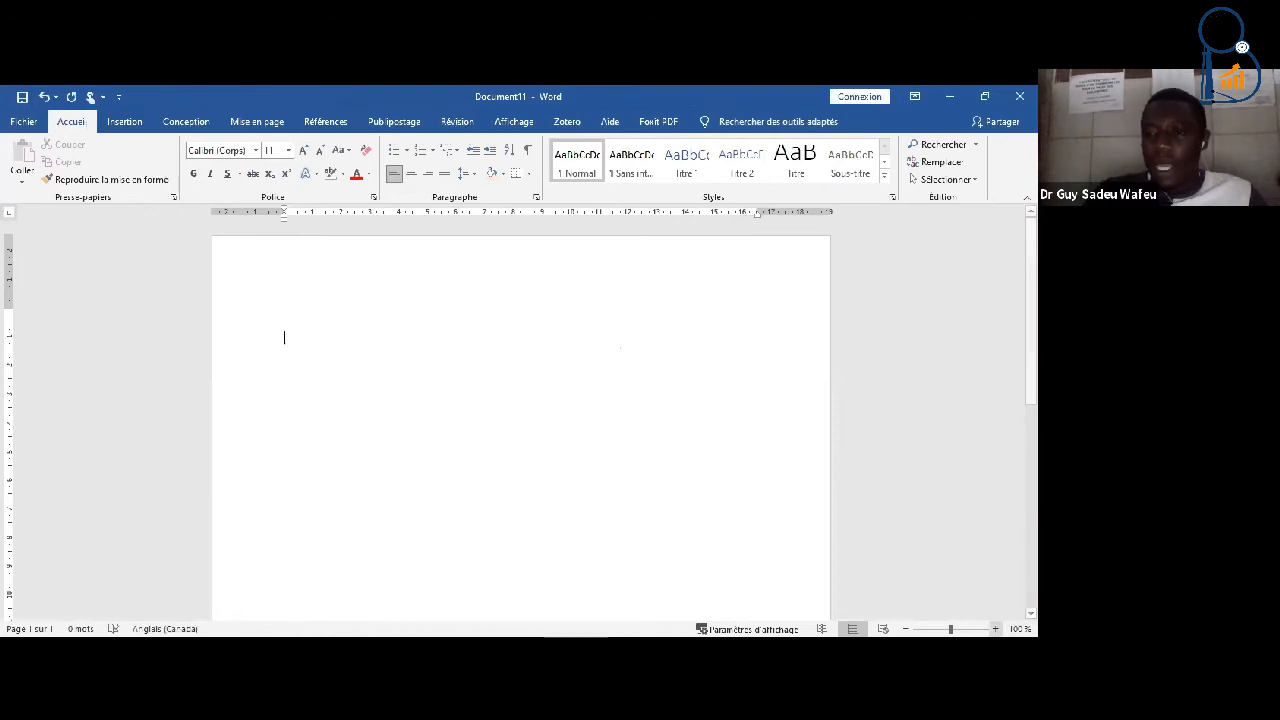
pyautogui.click(995, 629)
pyautogui.click(995, 629)
pyautogui.click(995, 629)
pyautogui.click(995, 629)
# Enter a first patient record on separate lines: "Patient 1:", "Age 30", "Sexe Masxulin" and "Profession ..."
pyautogui.write('Patient 1')
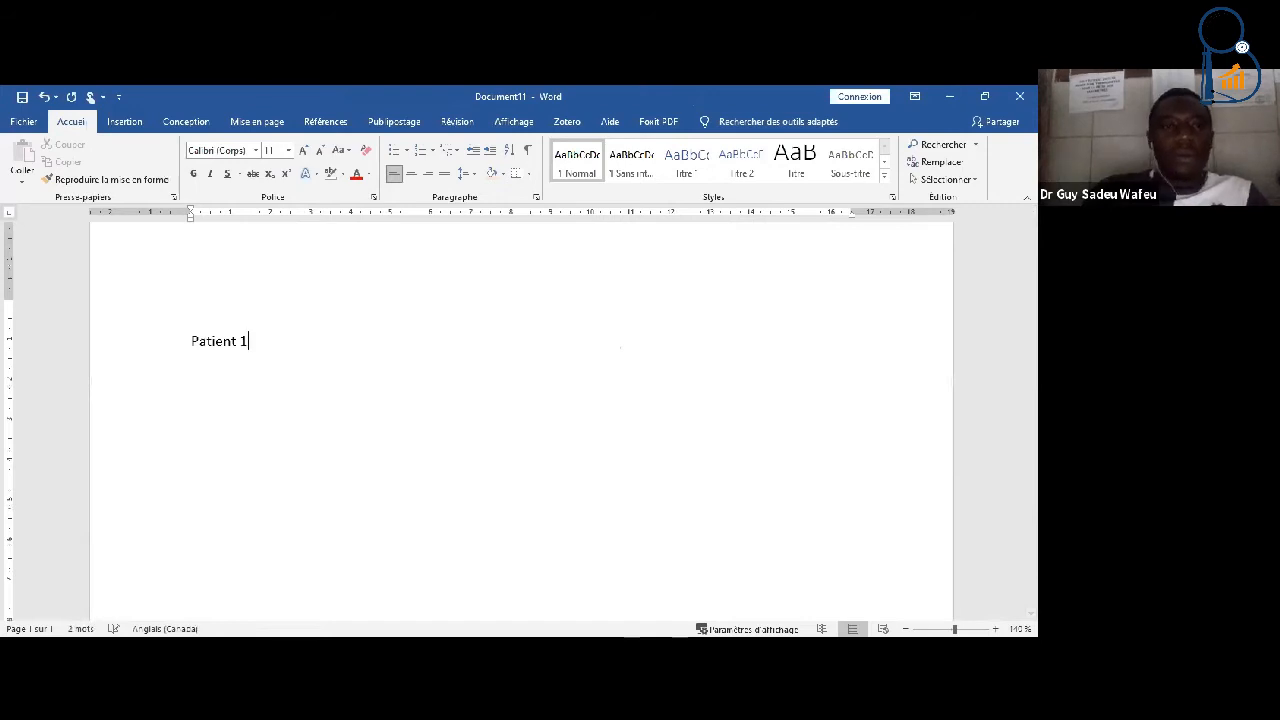
pyautogui.write(': Age 30')
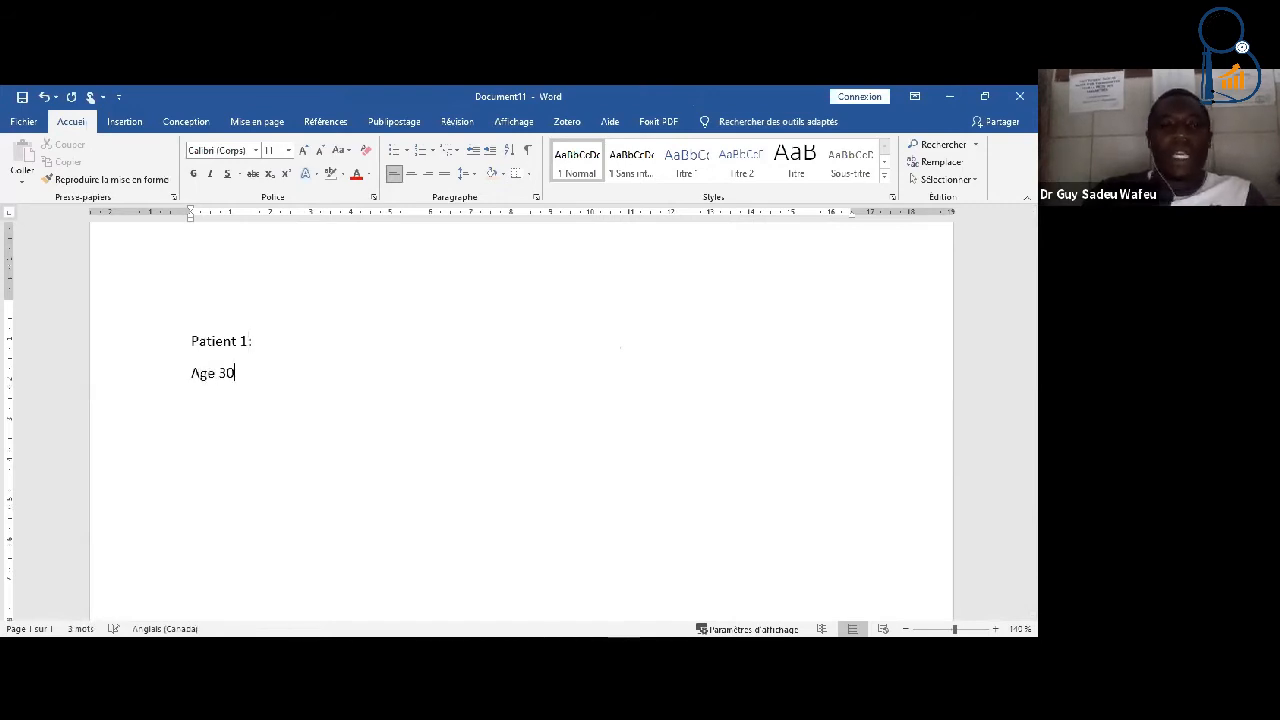
pyautogui.press('Return')
pyautogui.write('Sexe')
pyautogui.press('BackSpace')
pyautogui.press('BackSpace')
pyautogui.write('xe Masxulin')
pyautogui.press('Return')
pyautogui.write('Profession ...     ')
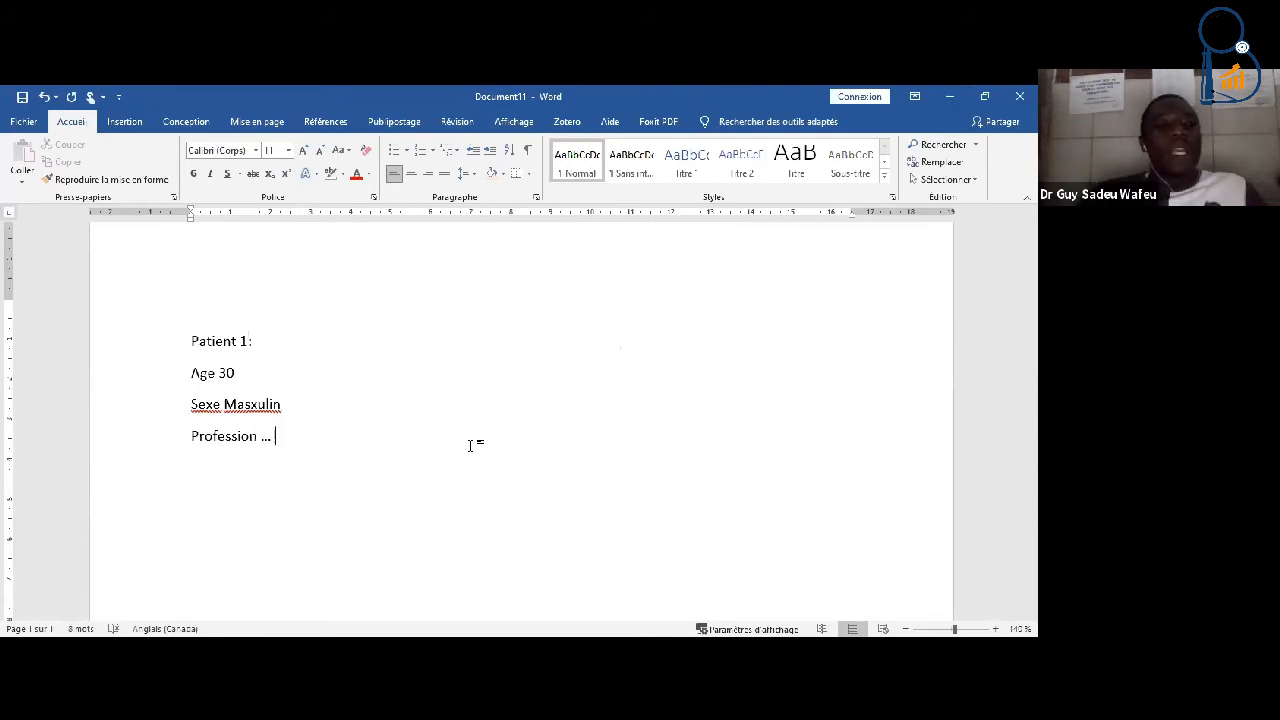
# Begin a second patient record further down the page with the lines "Patient 2:" and "Age"
pyautogui.write('Patient 2:')
pyautogui.press('Return')
pyautogui.write('Ages')
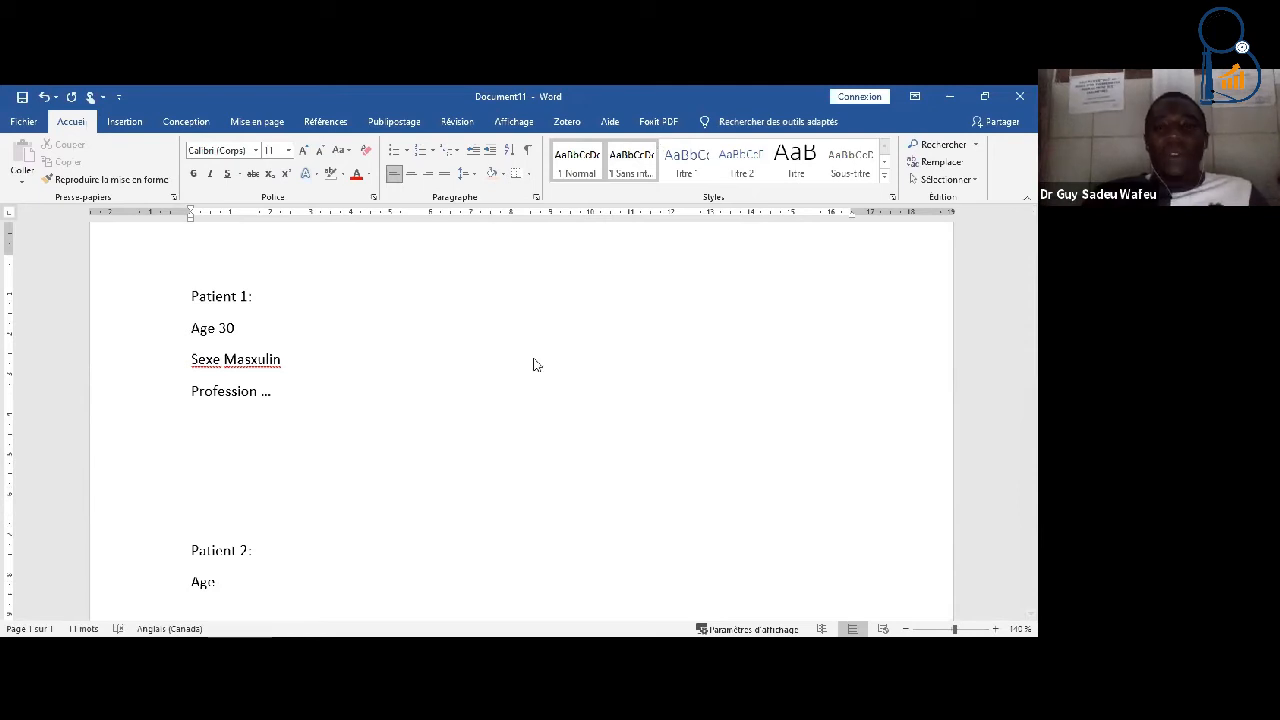
# Return to the whiteboard and place an empty text box beside the CE N'EST PAS heading
pyautogui.click(801, 580)
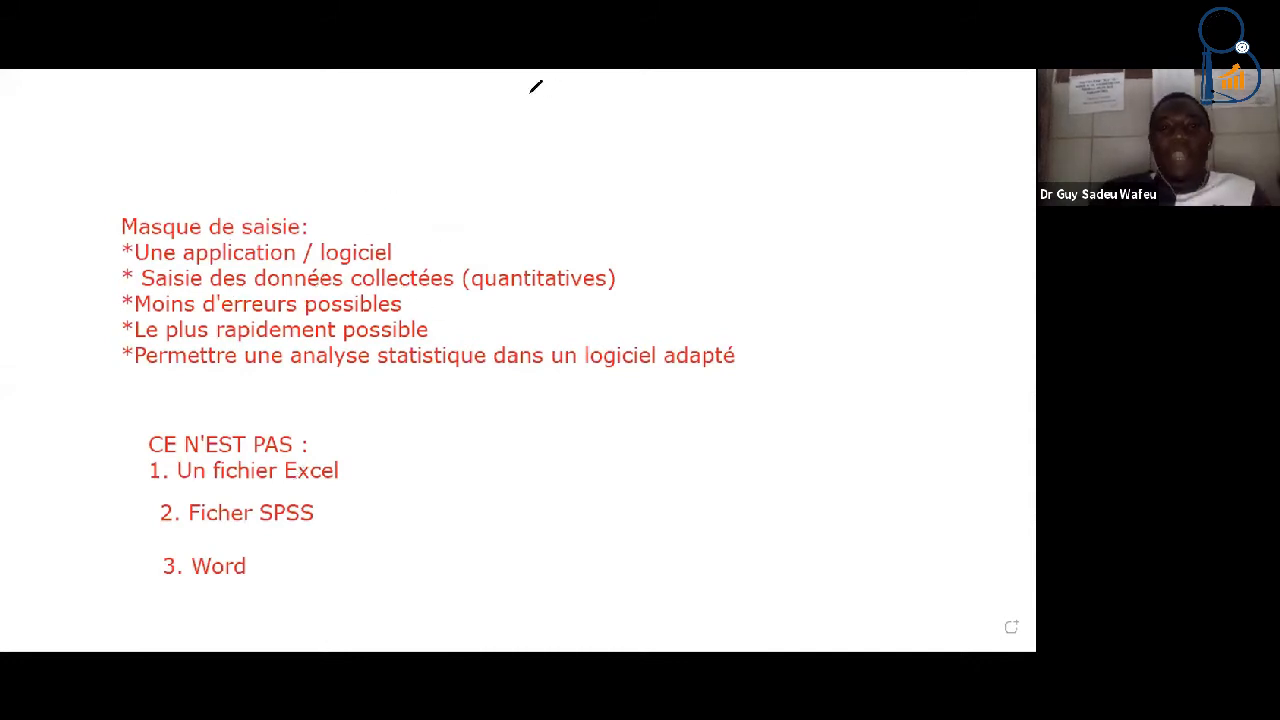
pyautogui.click(547, 453)
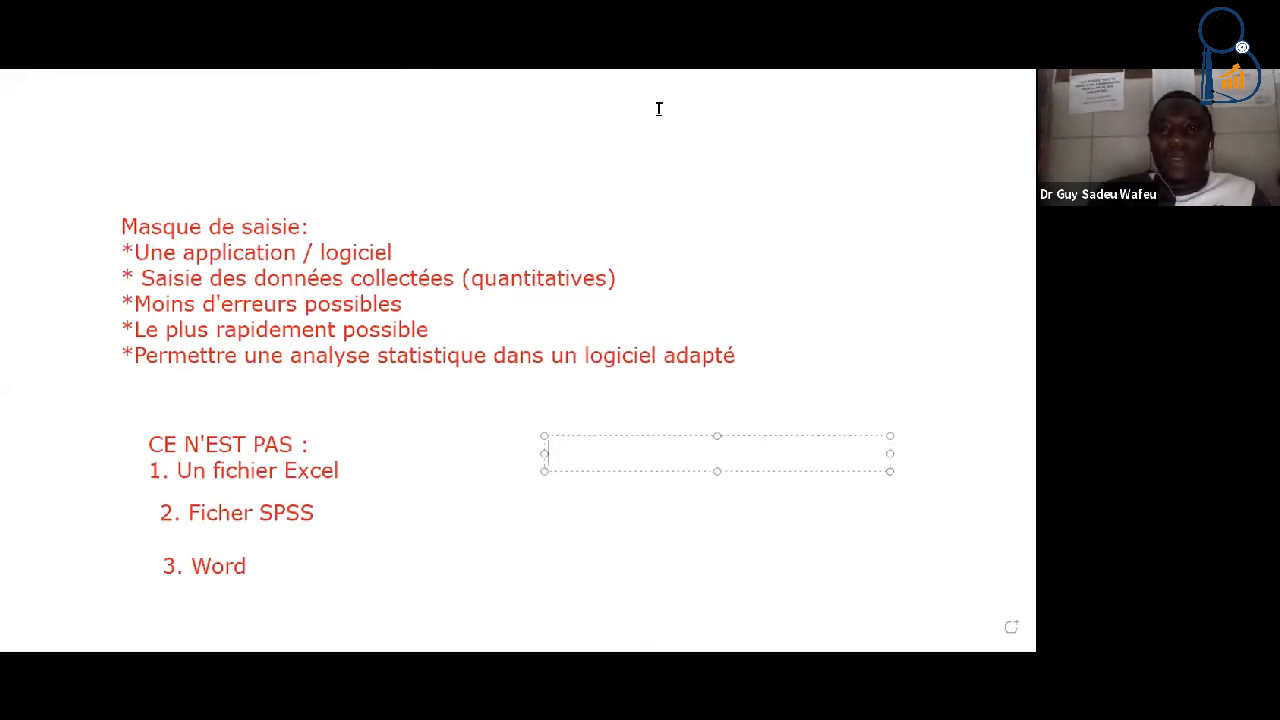
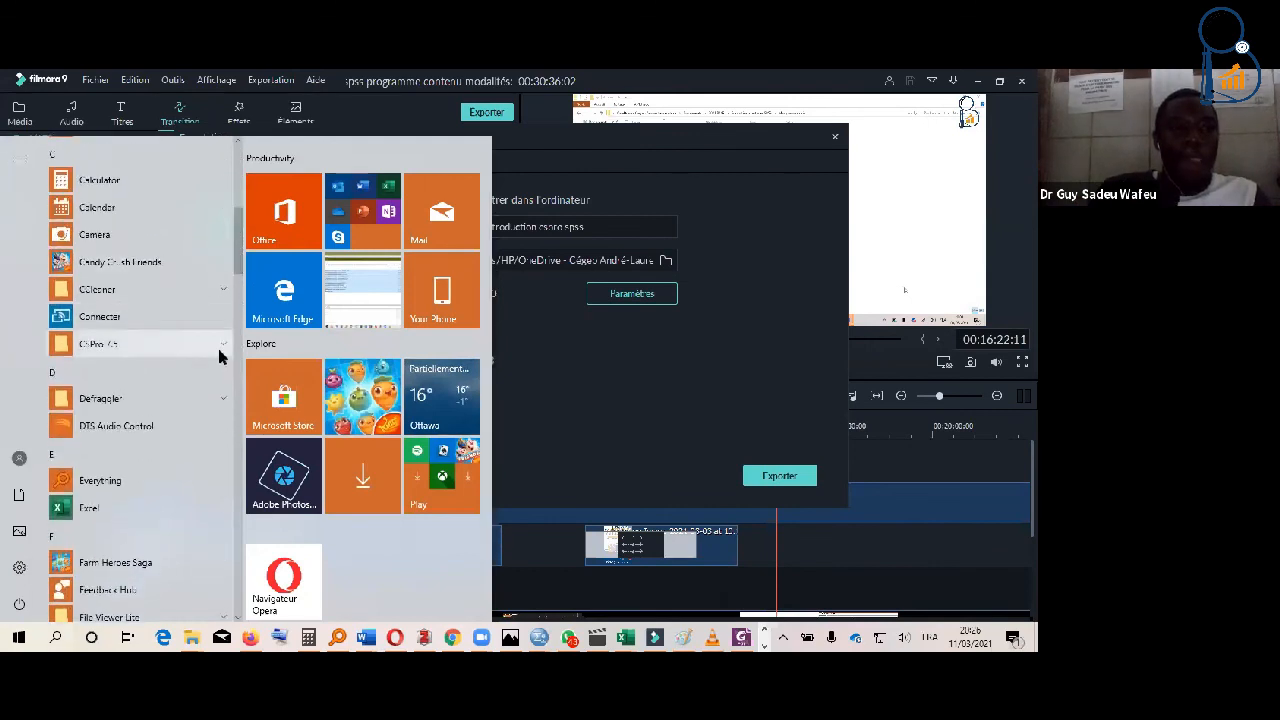
# Expand the CSPro 7.5 program group among the installed apps, then show the desktop to locate the CSPro shortcut
pyautogui.click(218, 346)
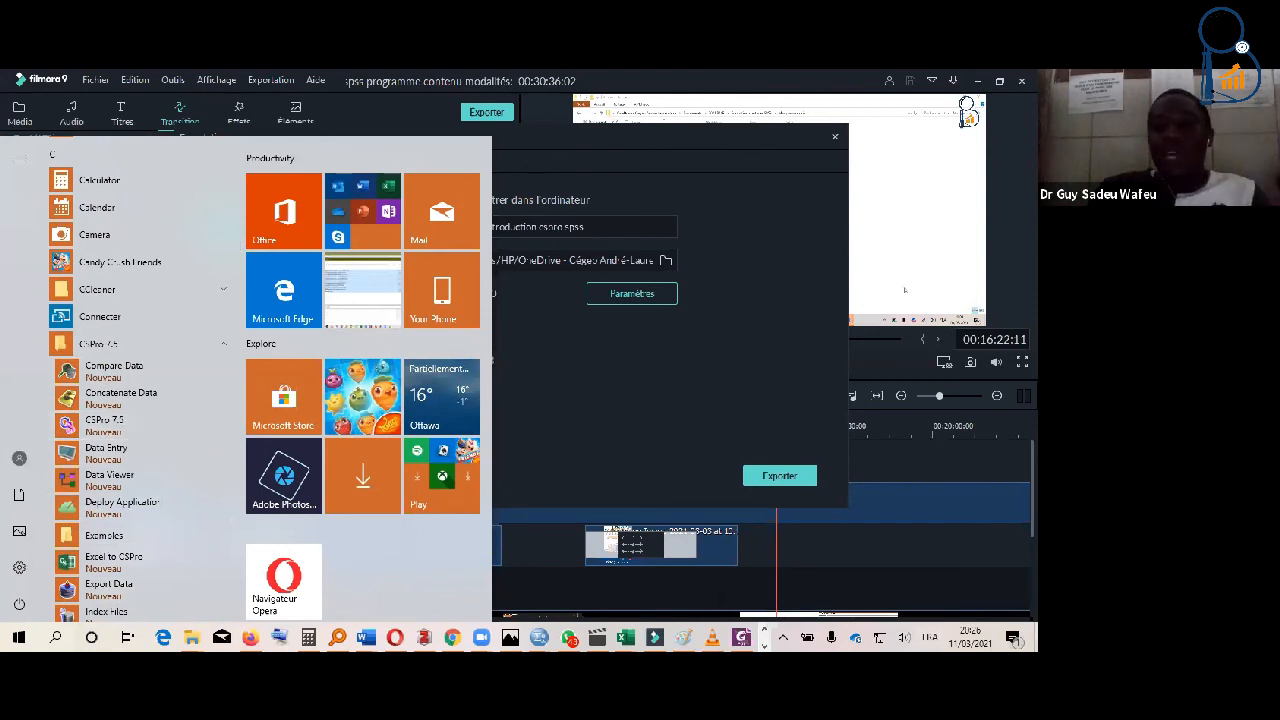
pyautogui.click(734, 405)
pyautogui.click(1036, 639)
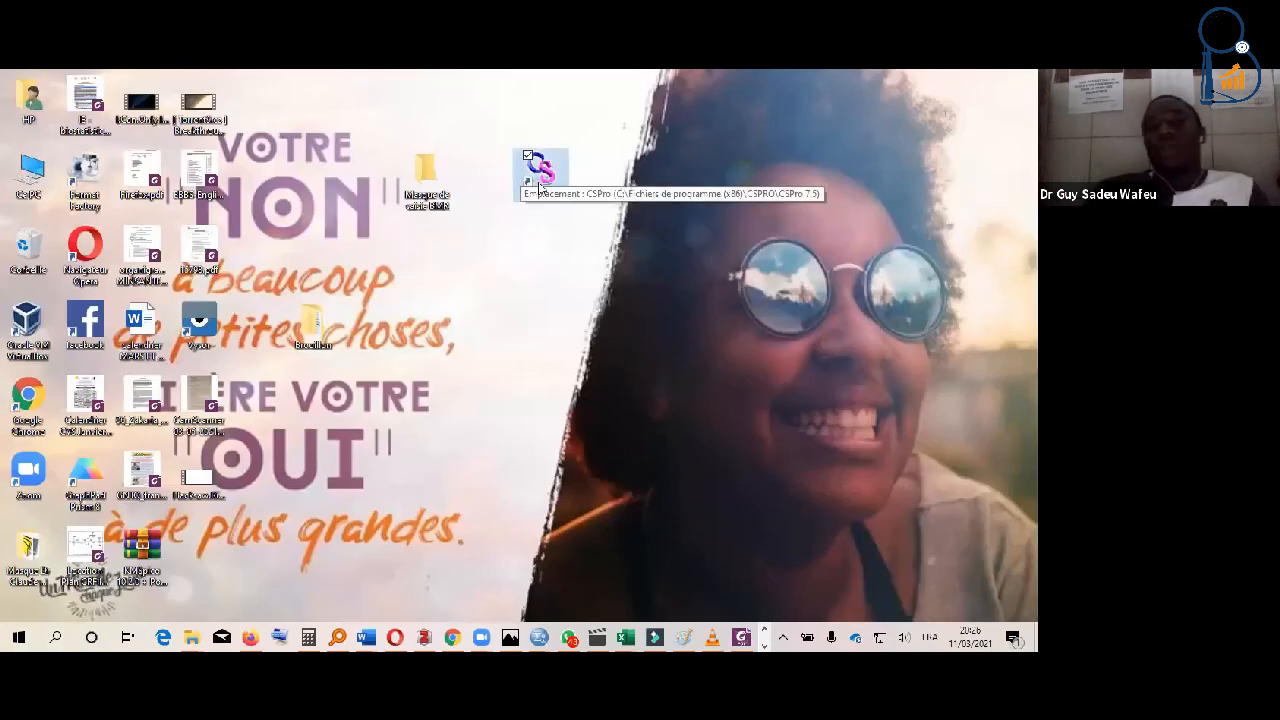
# Launch CSPro from its desktop shortcut and start creating a new application
pyautogui.doubleClick(540, 182)
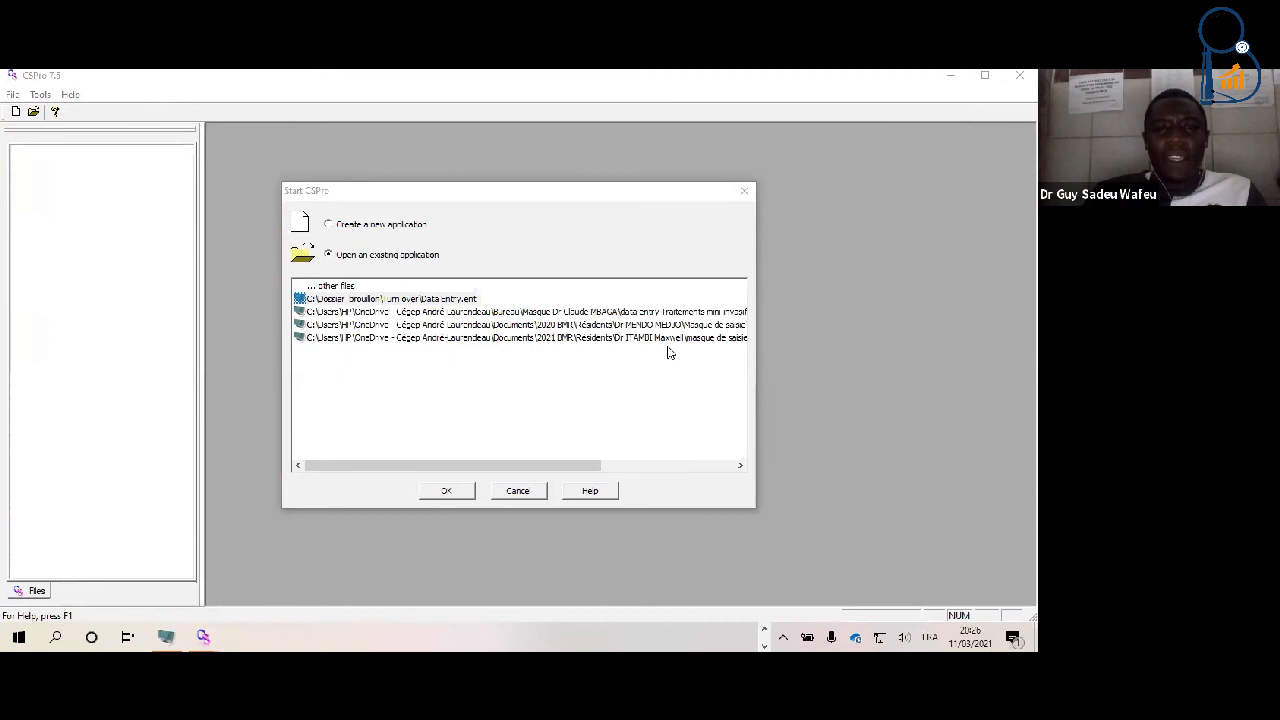
pyautogui.click(352, 410)
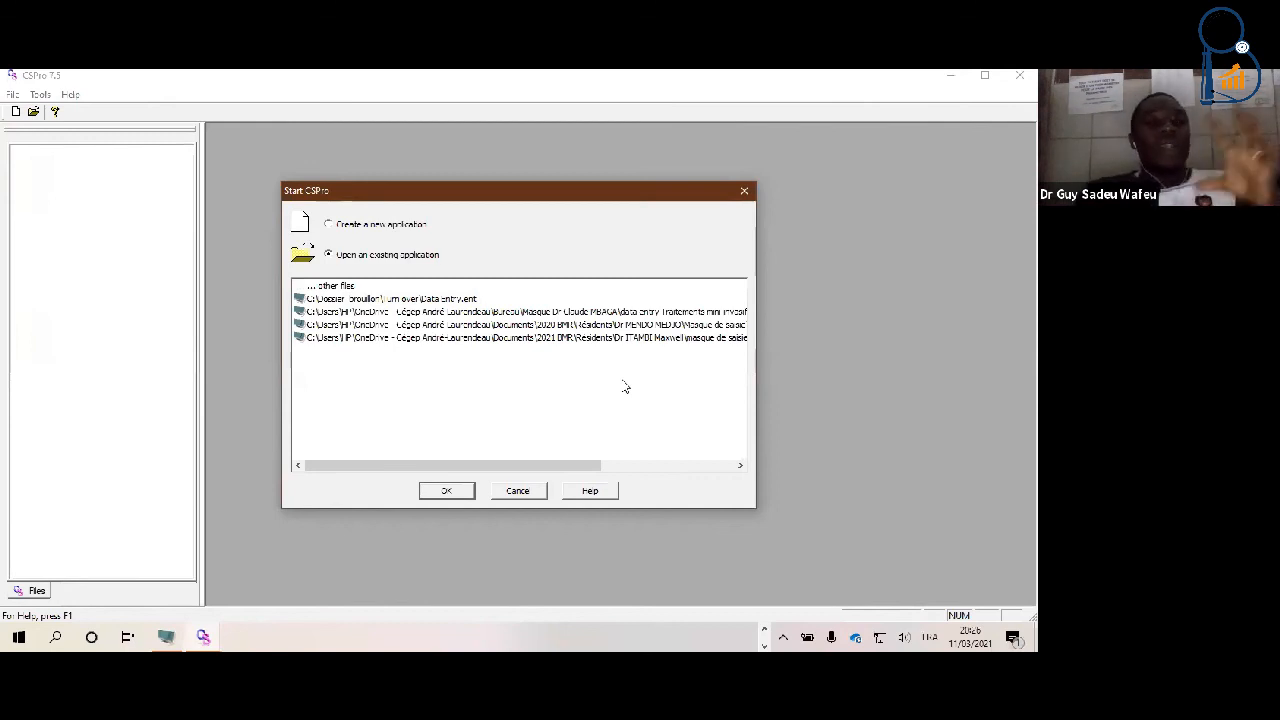
pyautogui.click(543, 116)
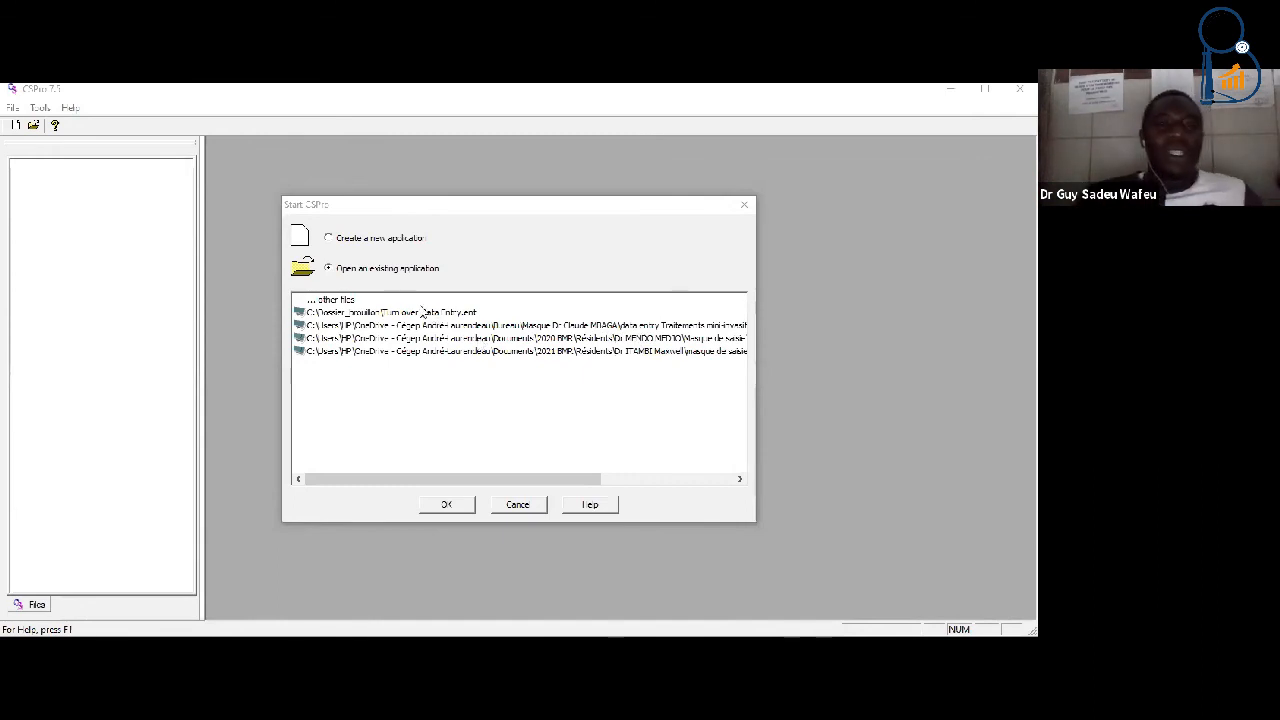
pyautogui.click(391, 243)
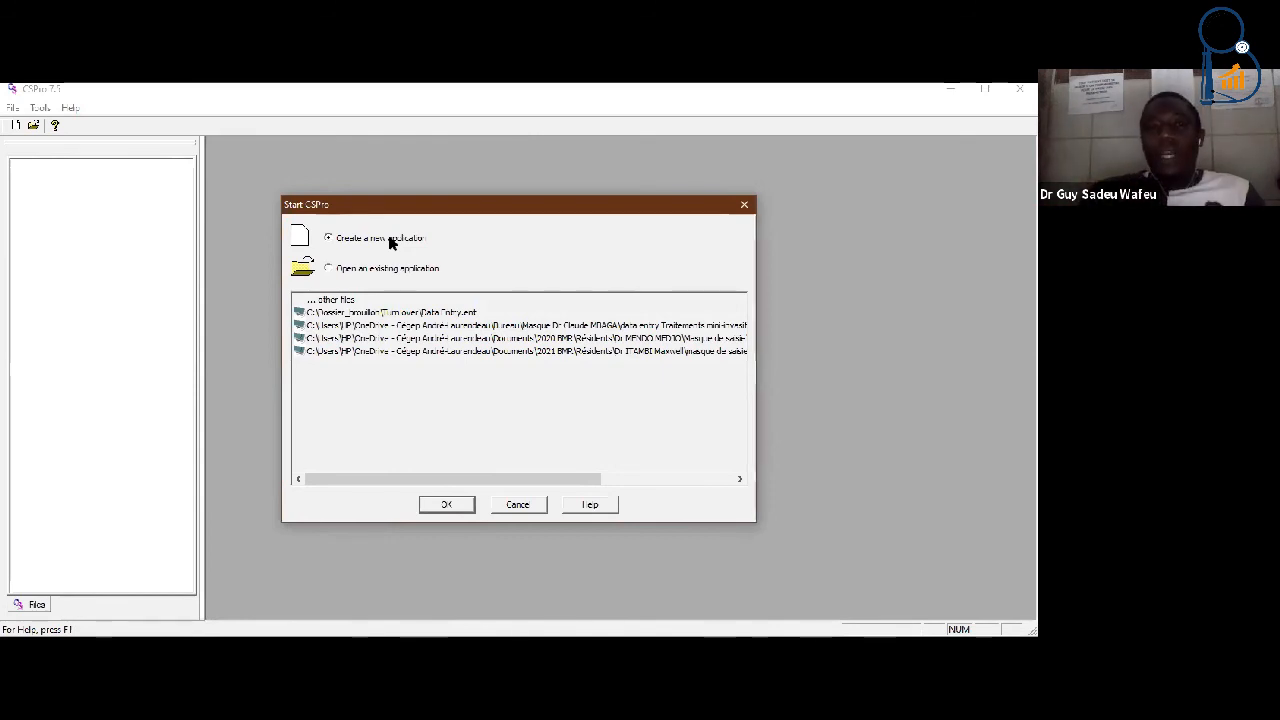
pyautogui.click(436, 506)
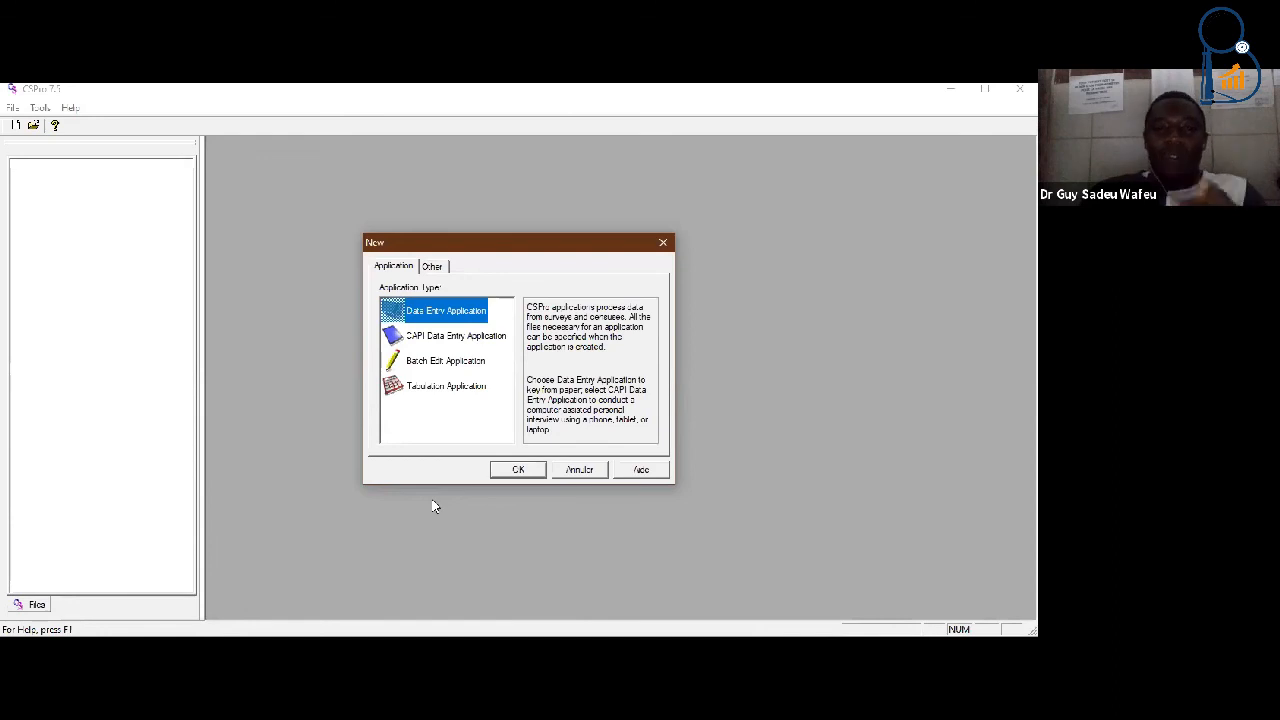
pyautogui.click(470, 157)
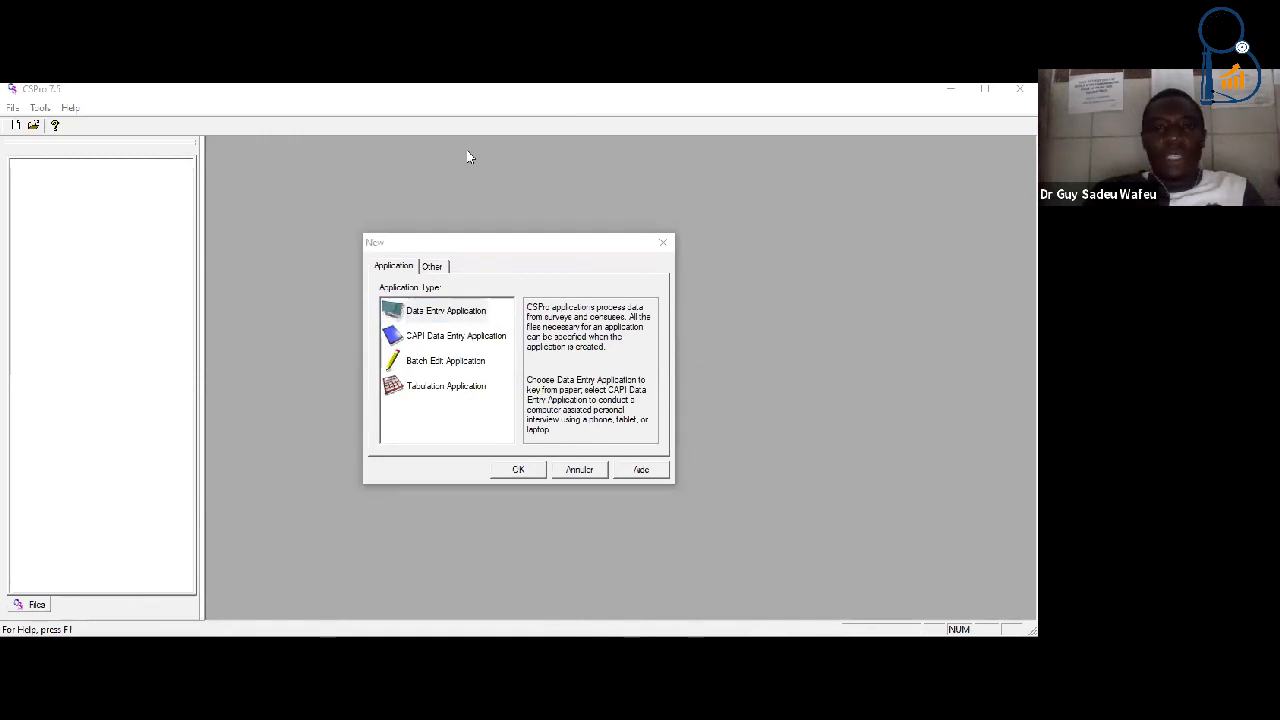
pyautogui.click(846, 579)
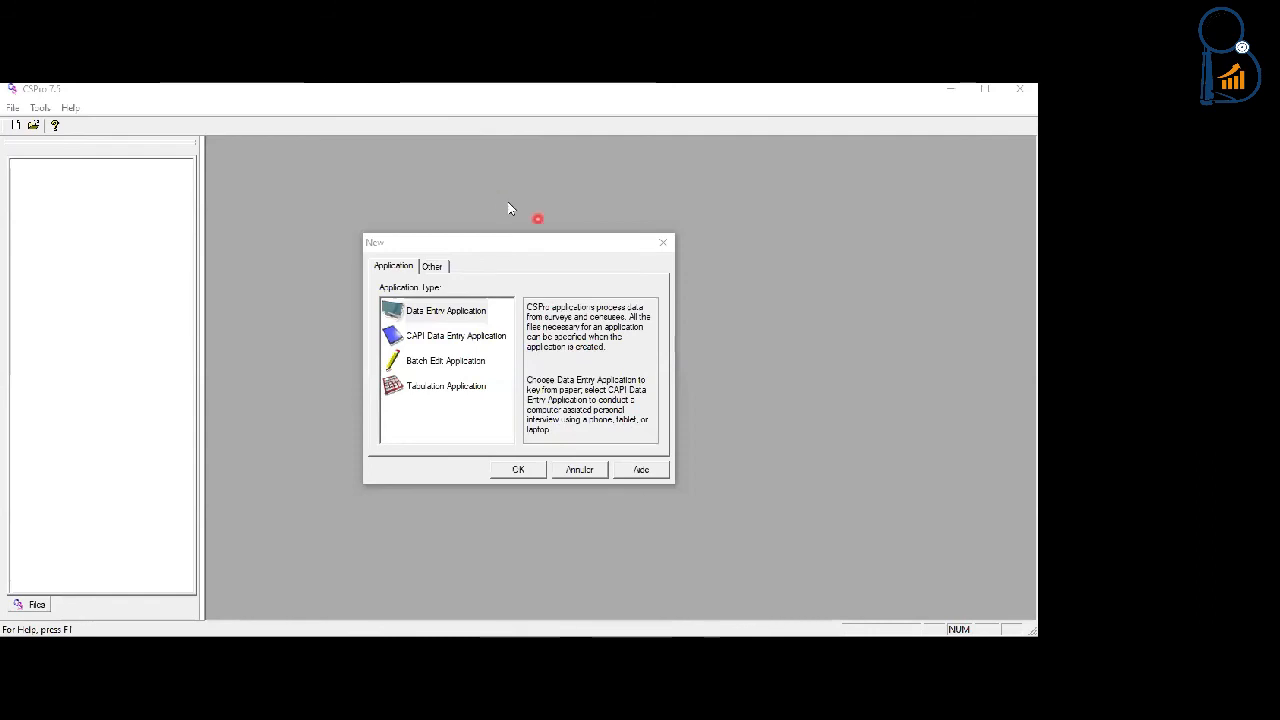
# Compare the application types with the other file types available for a new file, then cancel the creation
pyautogui.click(433, 267)
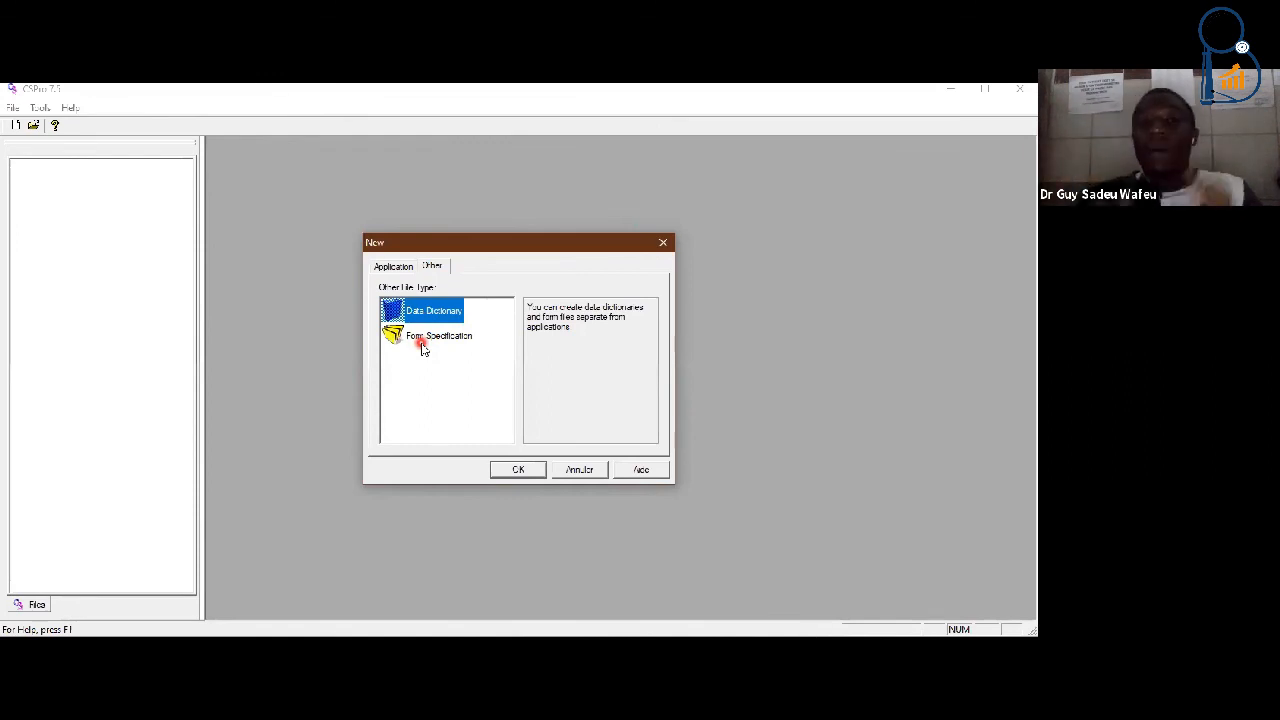
pyautogui.click(393, 267)
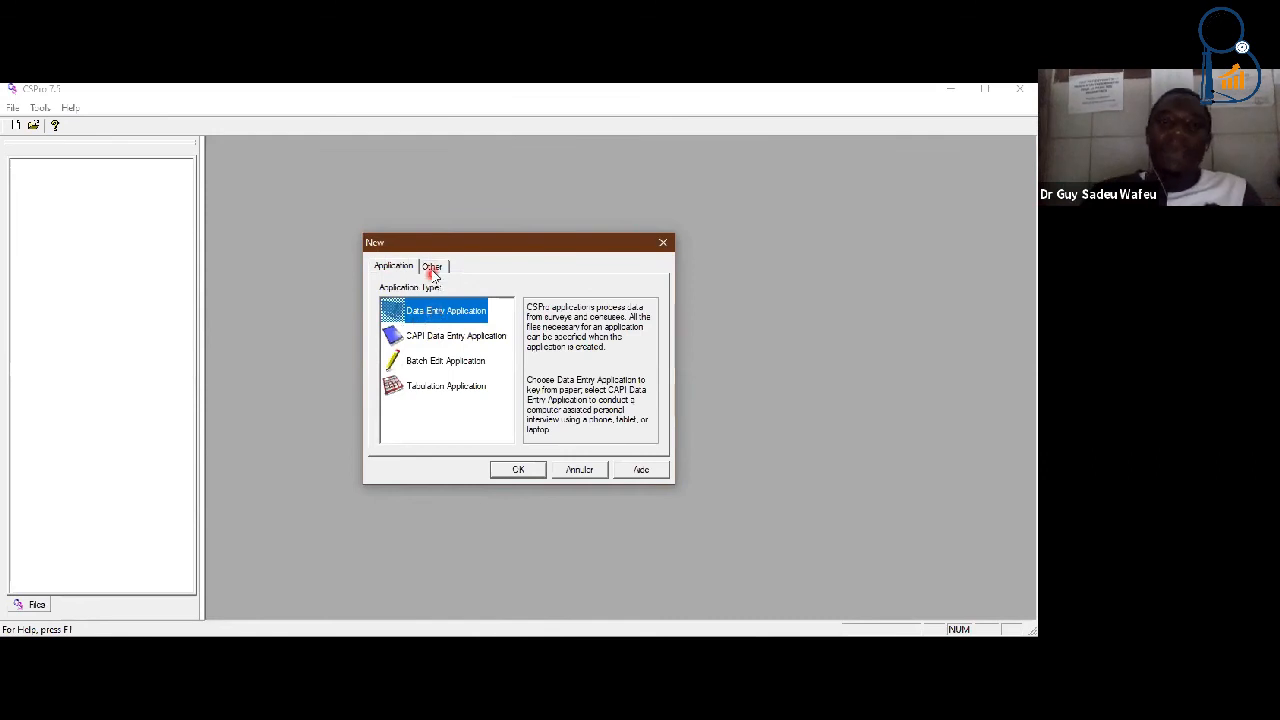
pyautogui.click(430, 266)
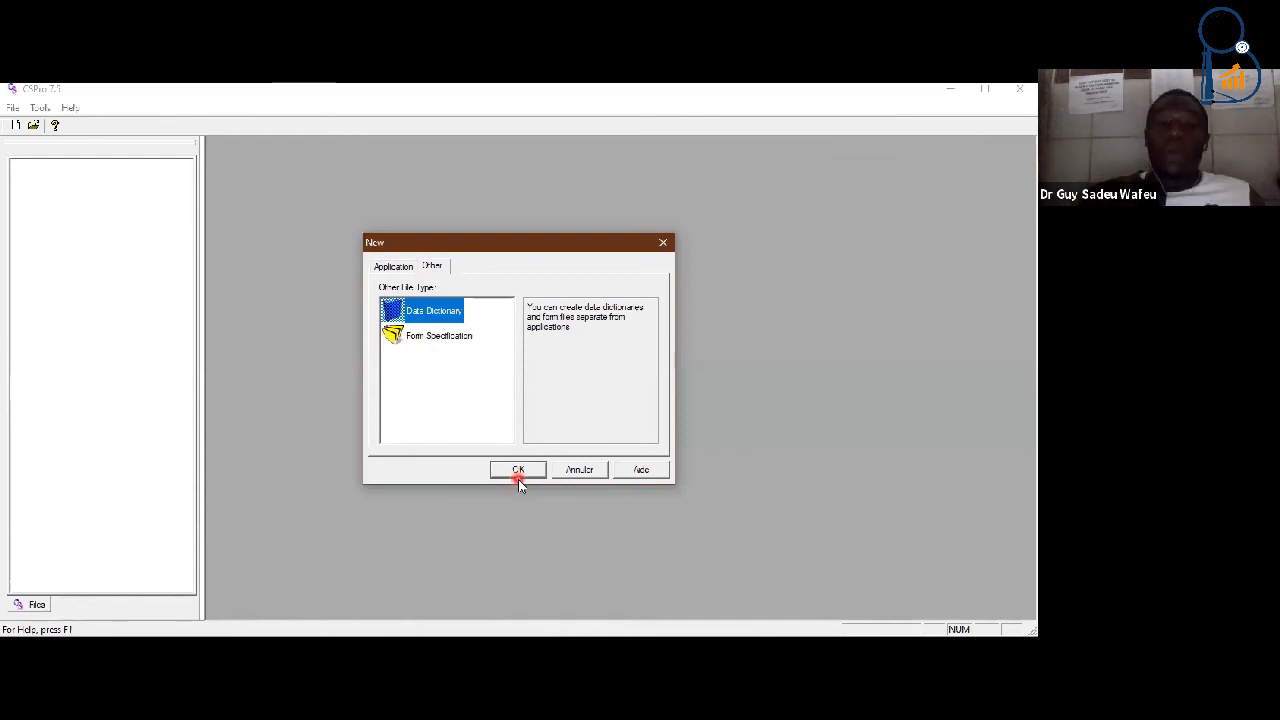
pyautogui.click(582, 470)
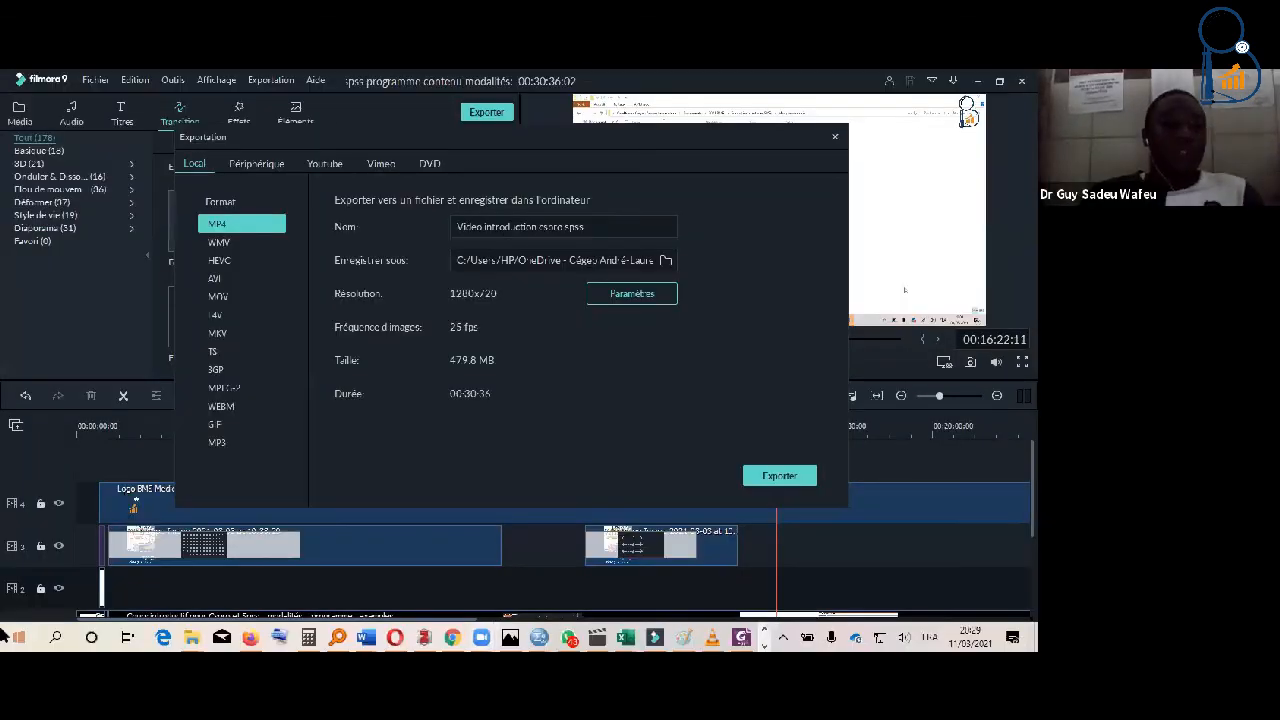
# Find the CSPro 7.5 group among the installed apps and launch CSPro 7.5 from it
pyautogui.click(6, 636)
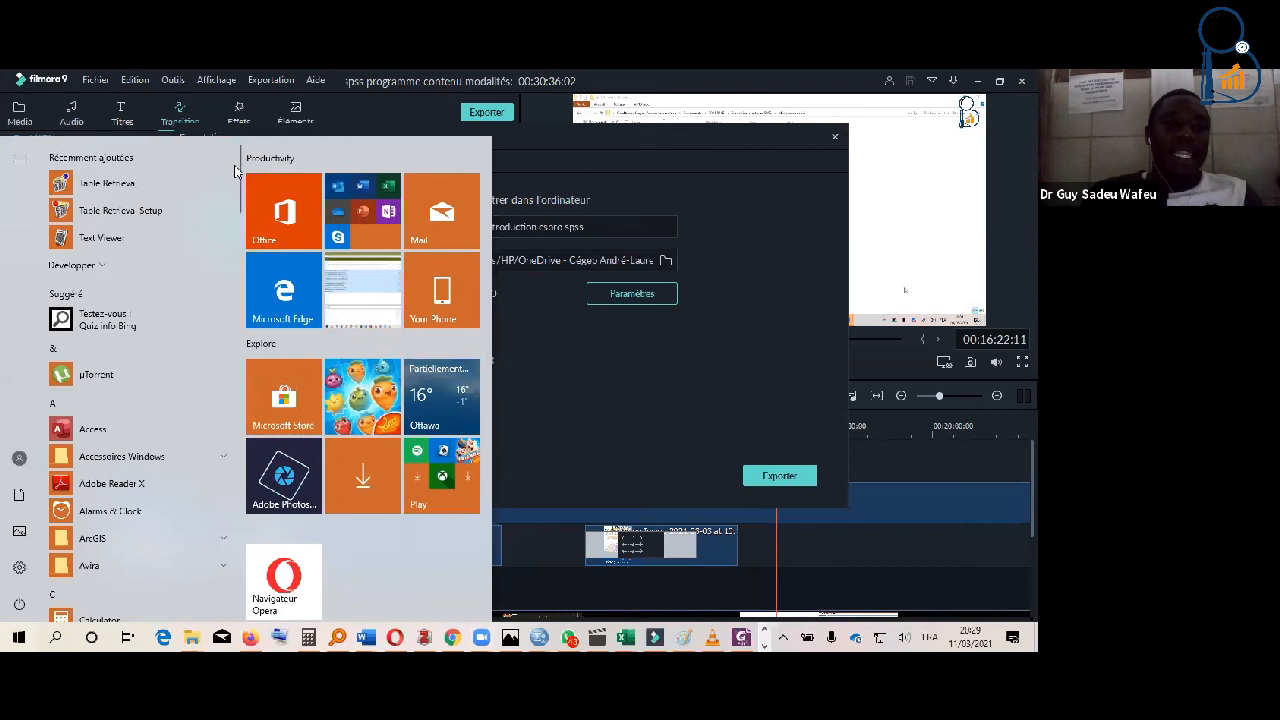
pyautogui.click(236, 287)
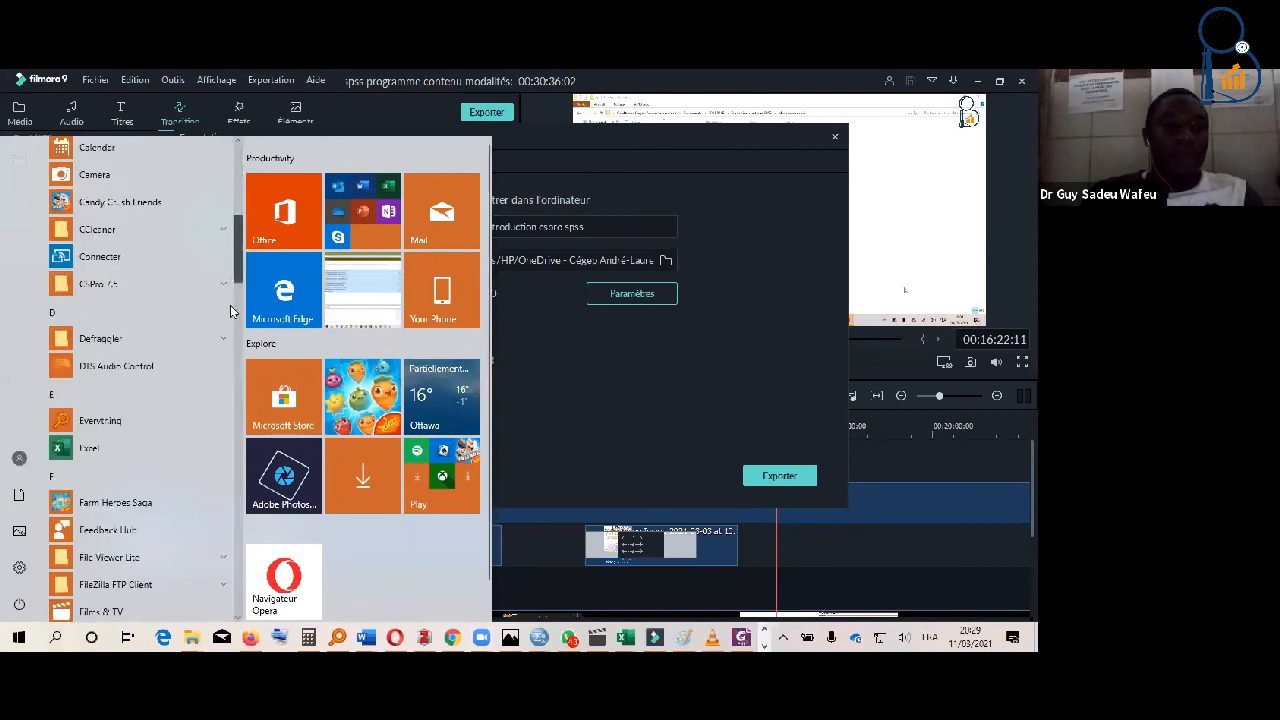
pyautogui.scroll(3, 231, 311)
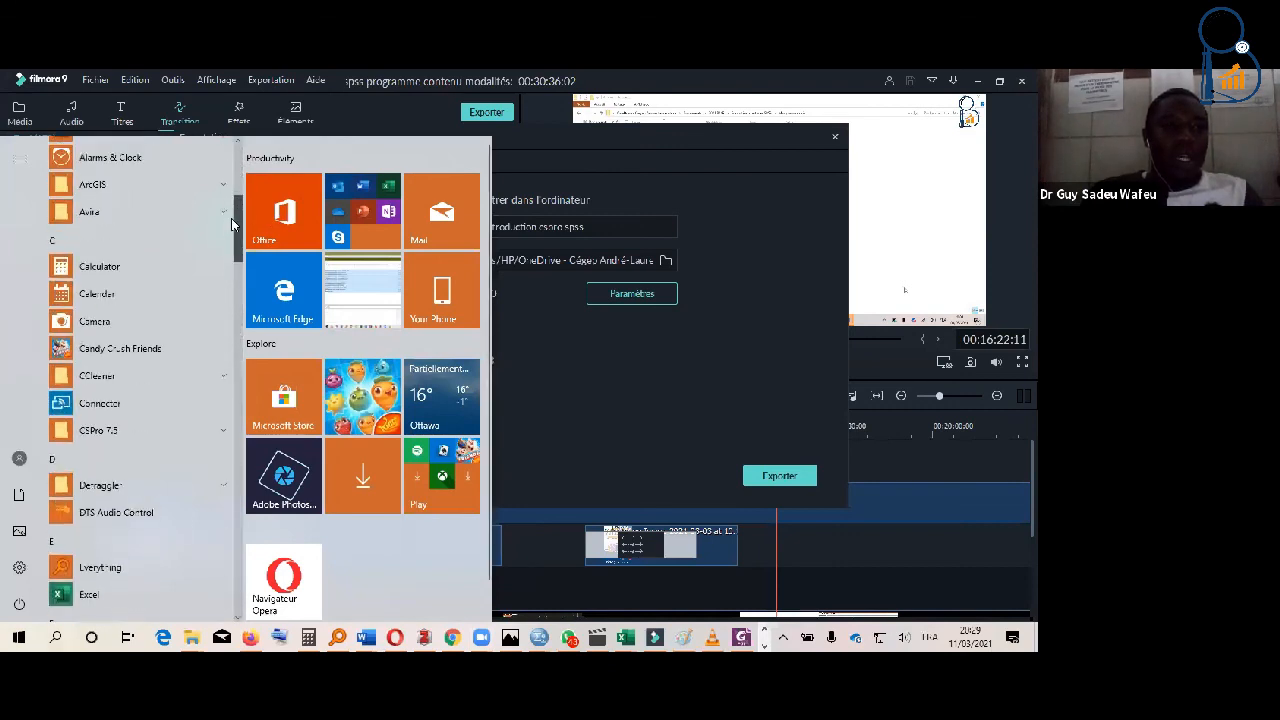
pyautogui.click(127, 432)
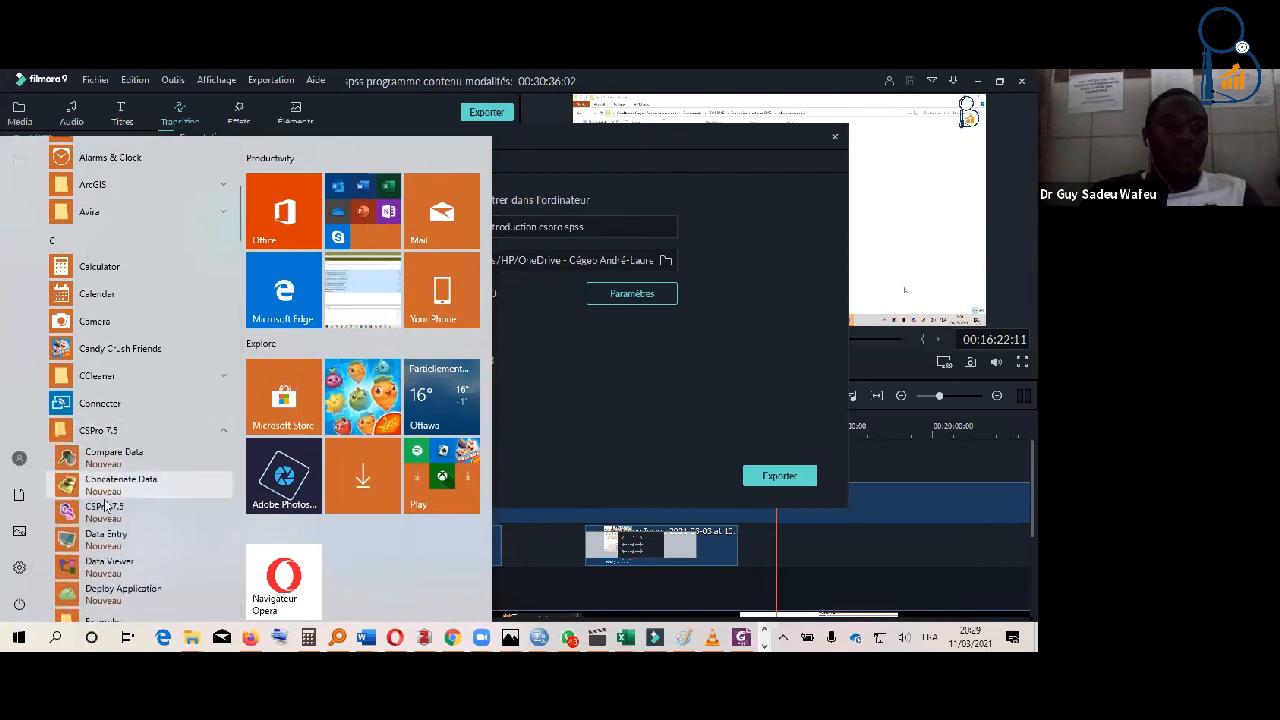
pyautogui.click(106, 507)
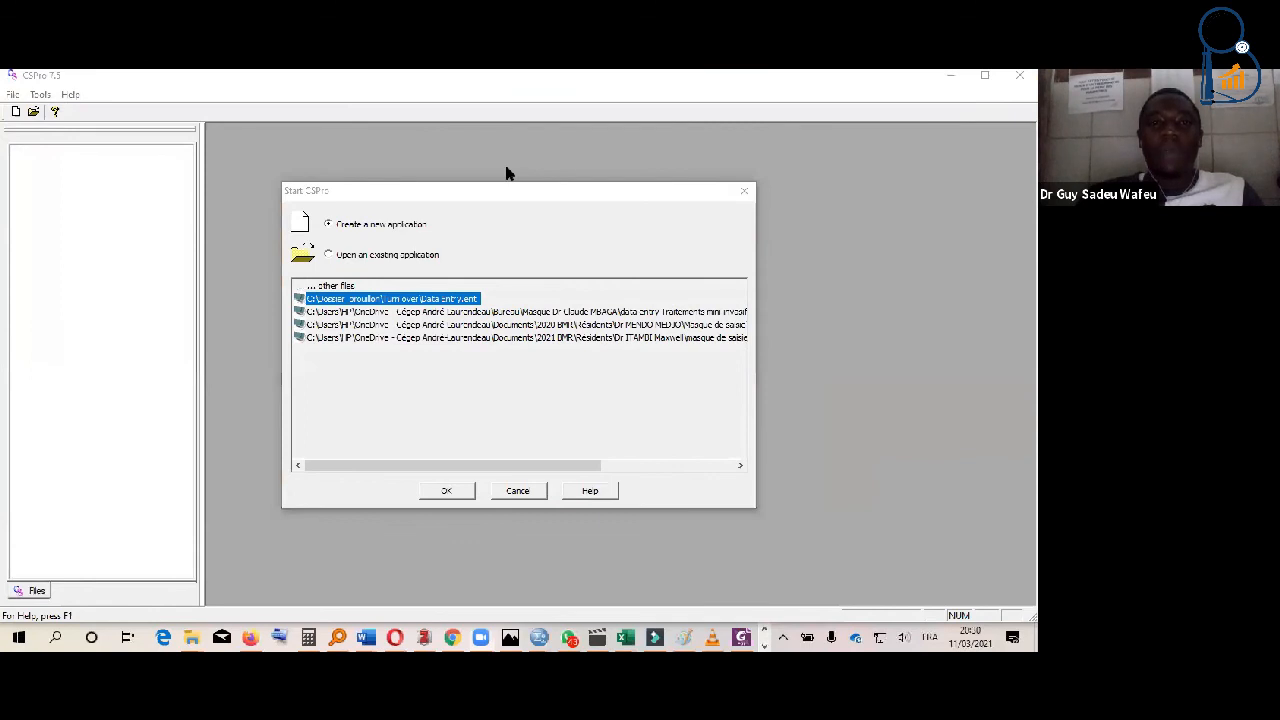
# Choose to create something new and select Data Dictionary as the file type
pyautogui.click(345, 226)
pyautogui.click(460, 494)
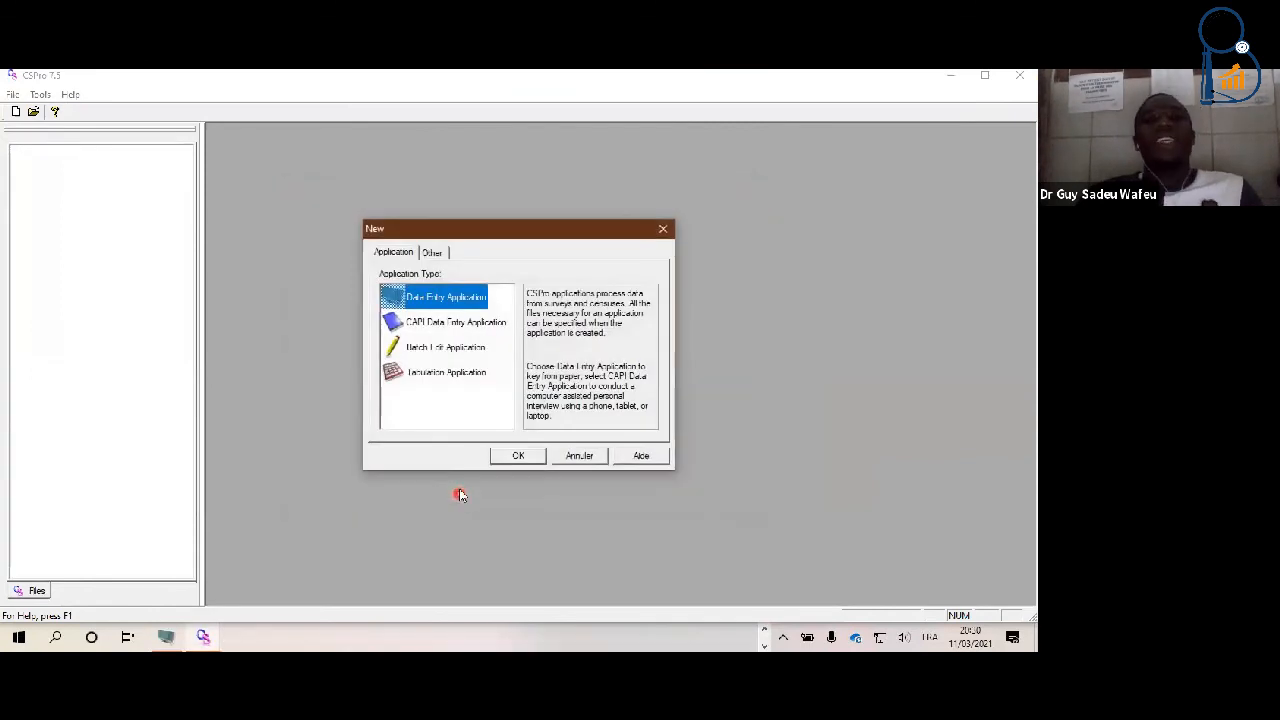
pyautogui.click(432, 252)
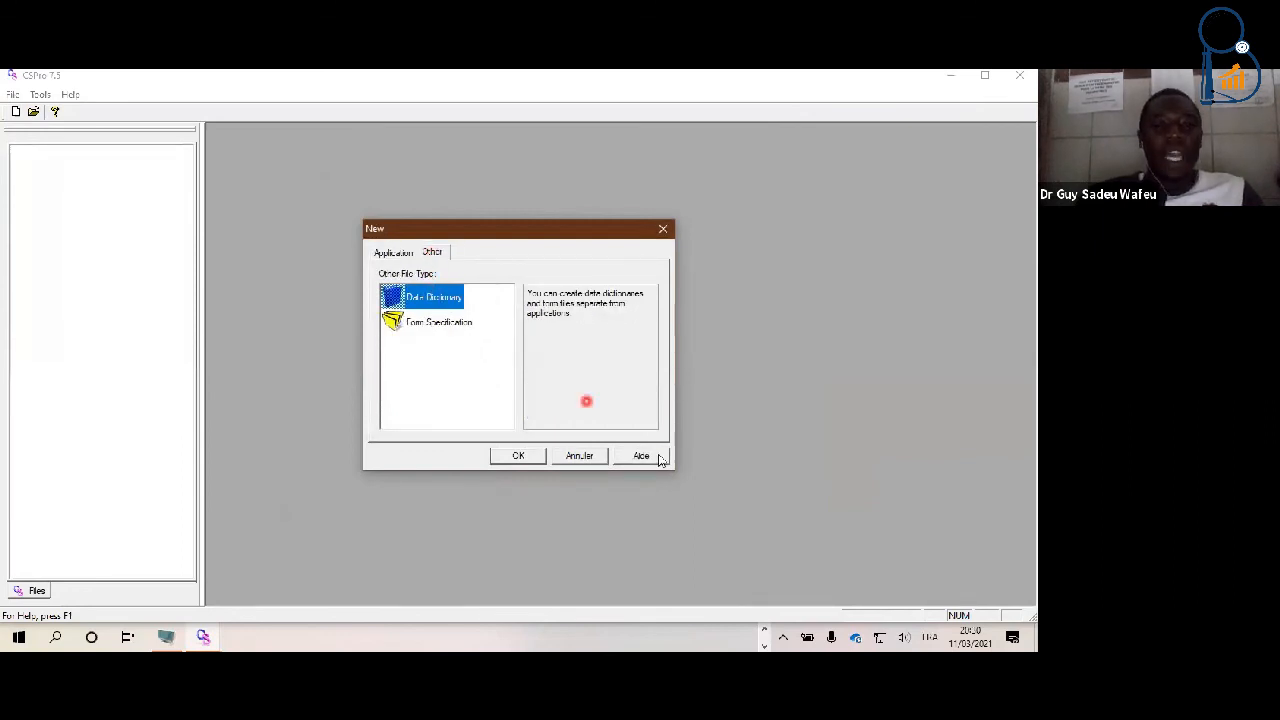
pyautogui.click(524, 457)
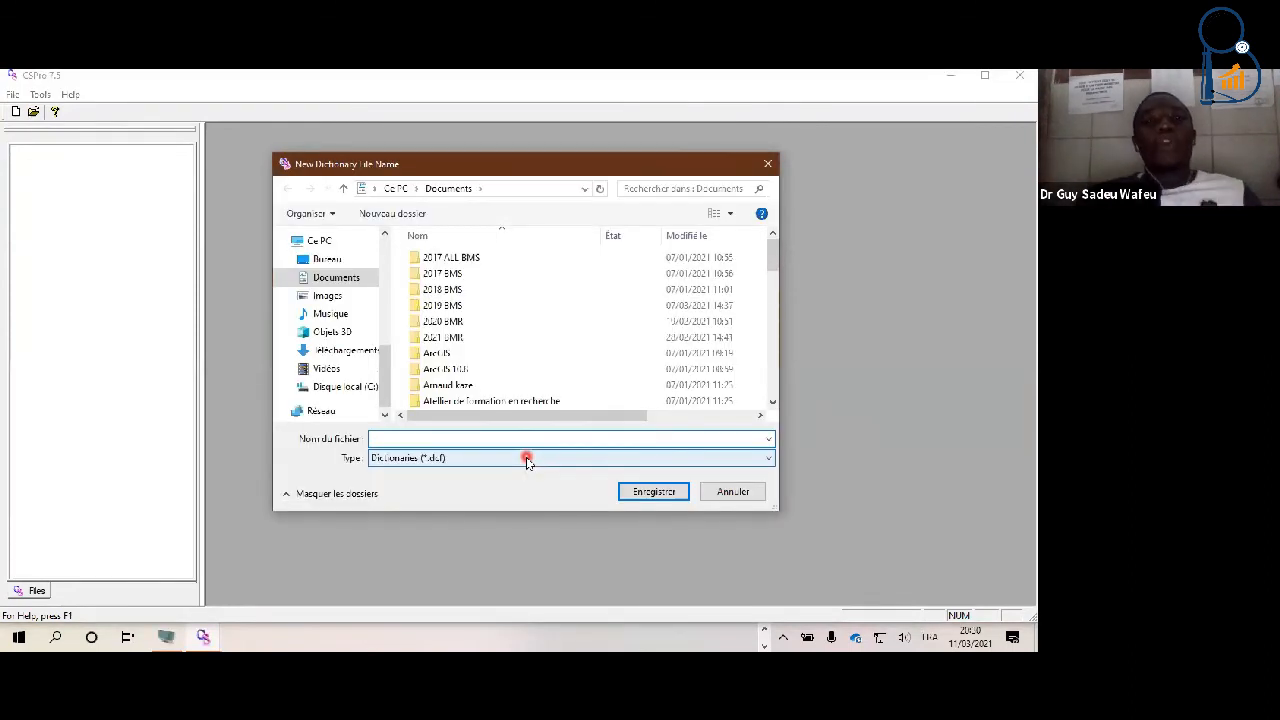
# Save the new dictionary as "Dictionnaire BMR" in the desktop folder Masque de saisie BMR
pyautogui.click(499, 114)
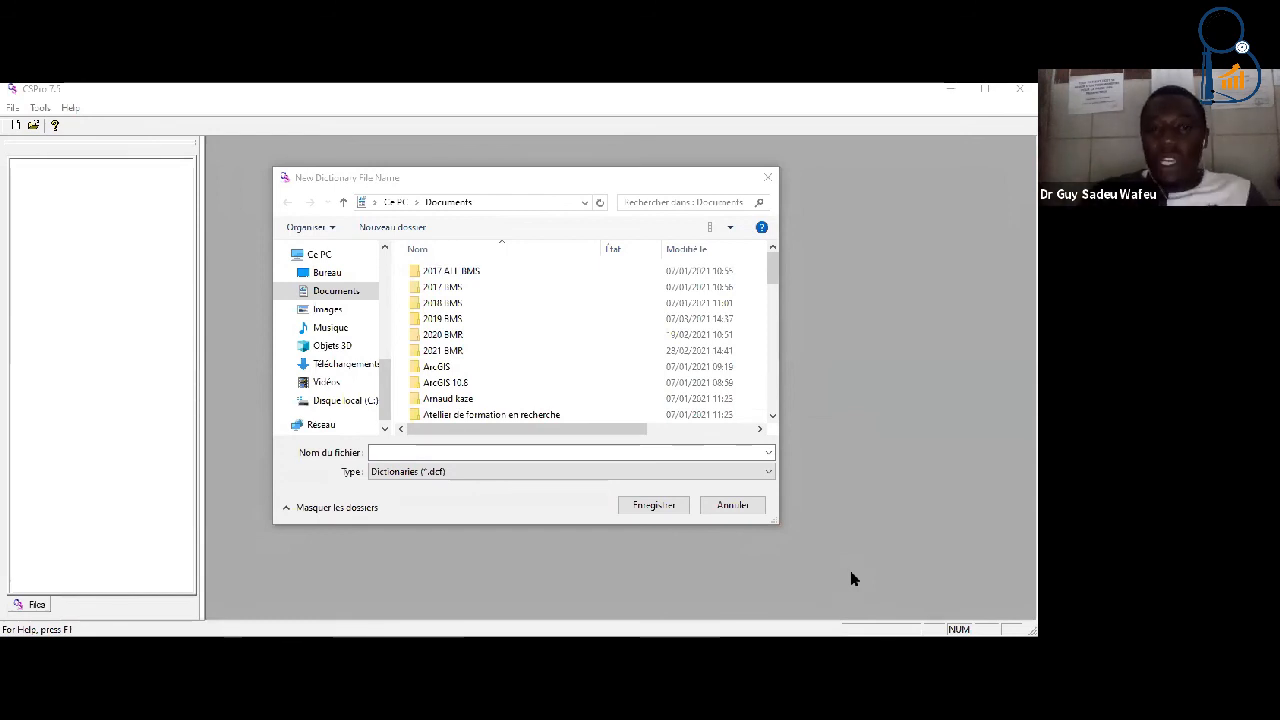
pyautogui.click(330, 274)
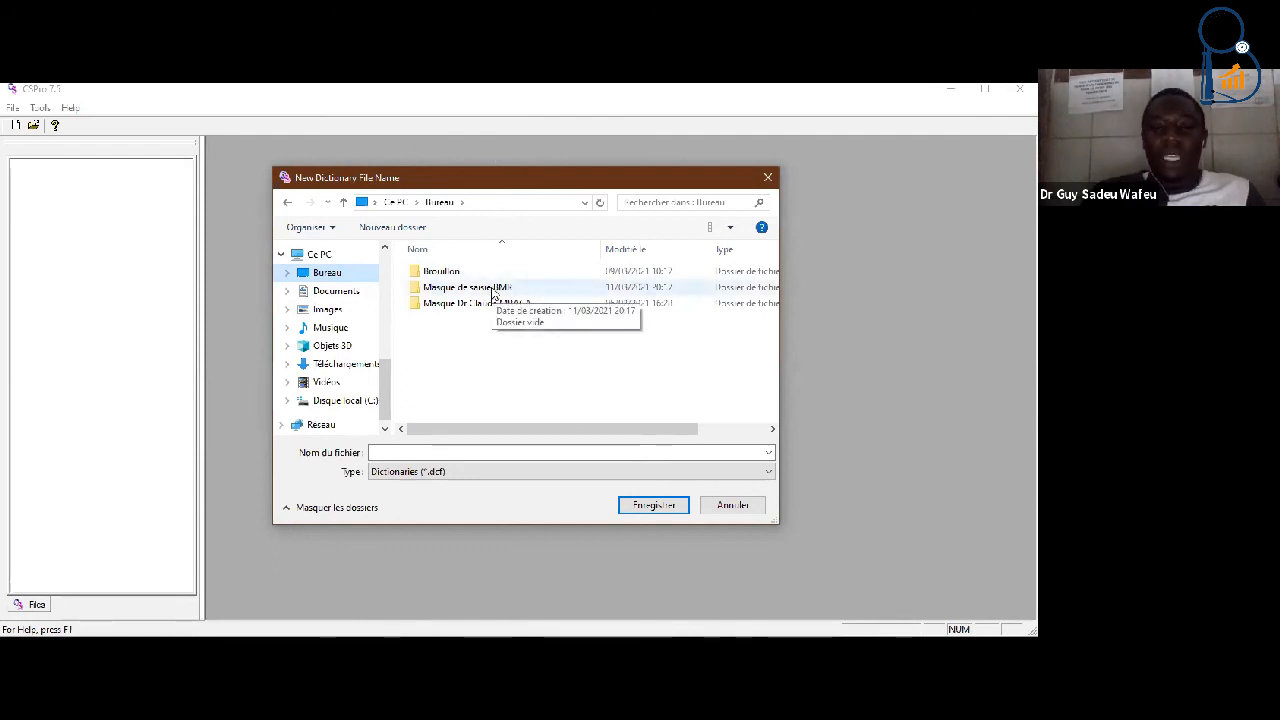
pyautogui.doubleClick(492, 290)
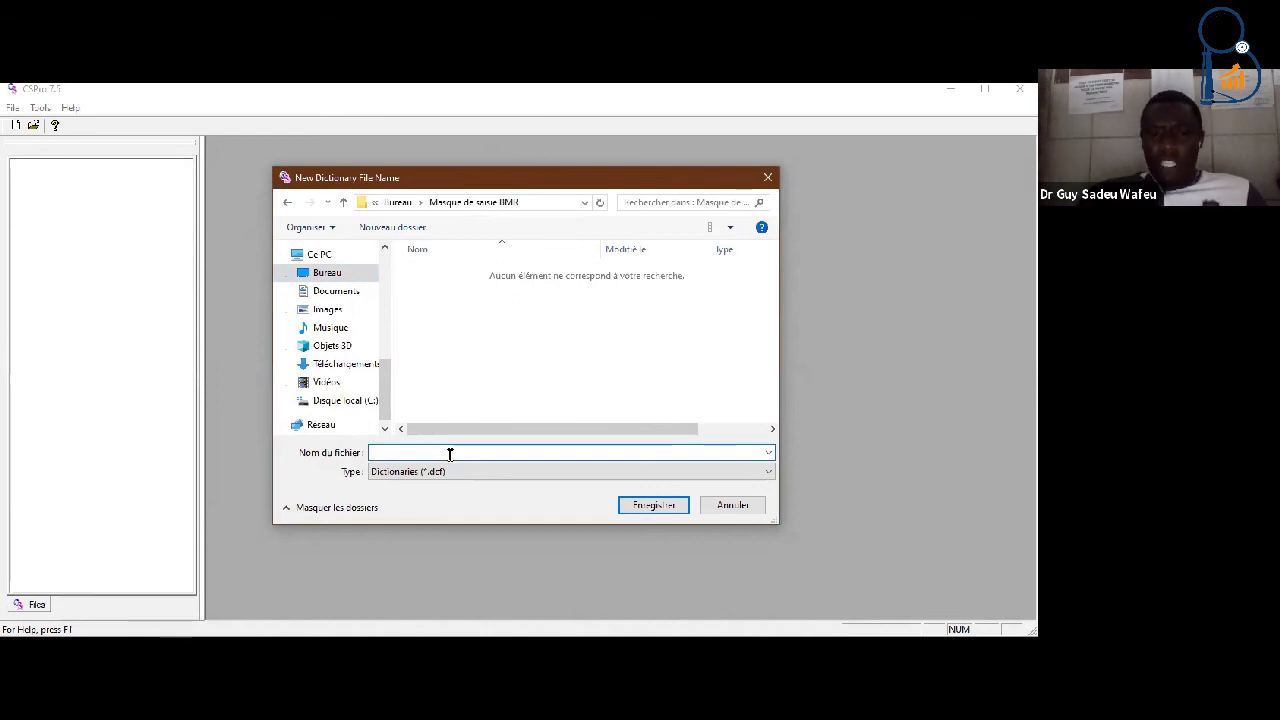
pyautogui.write('nnaire BMR')
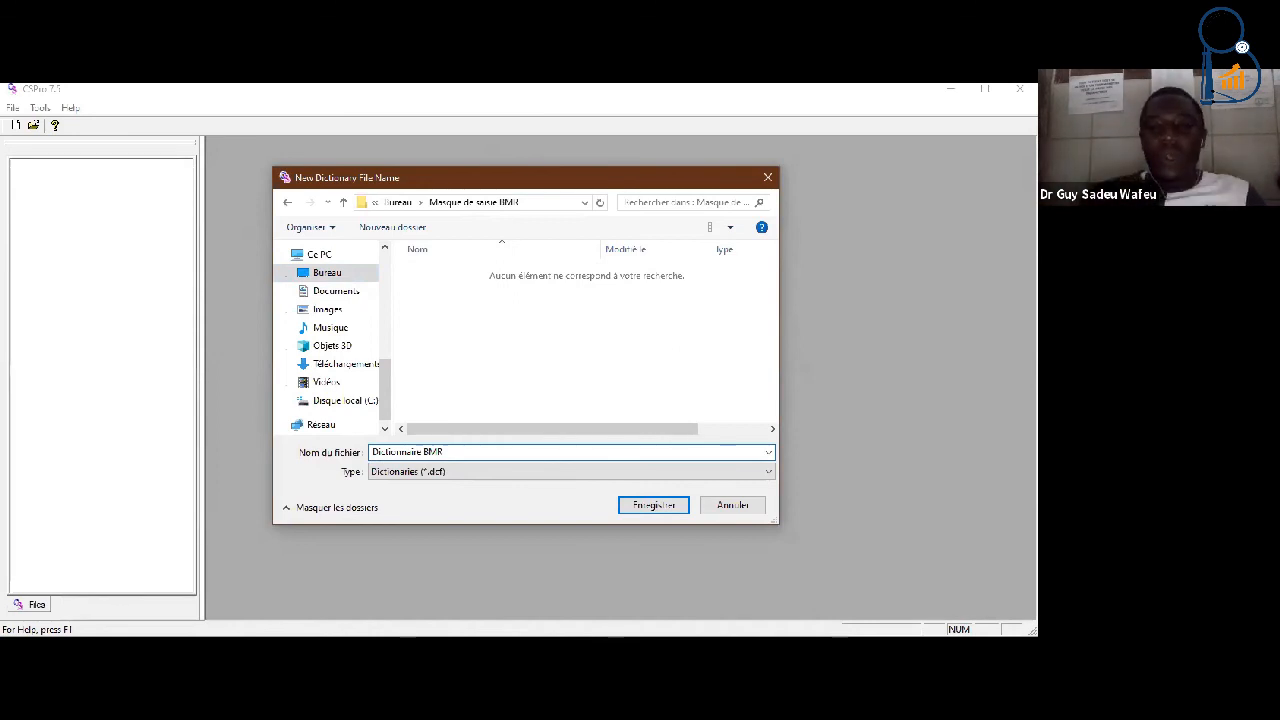
pyautogui.click(679, 512)
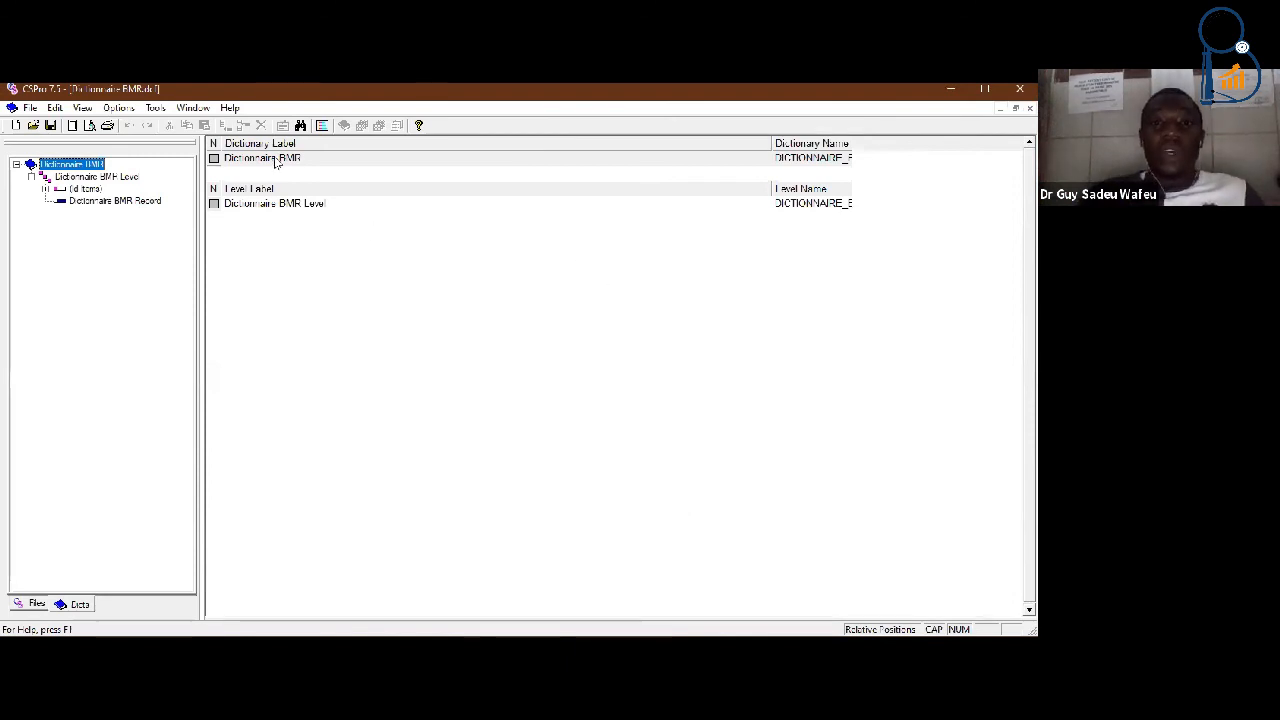
# Open the Masque de saisie BMR folder from the desktop and show its contents as very large icons
pyautogui.hotkey('alt', 'Tab')
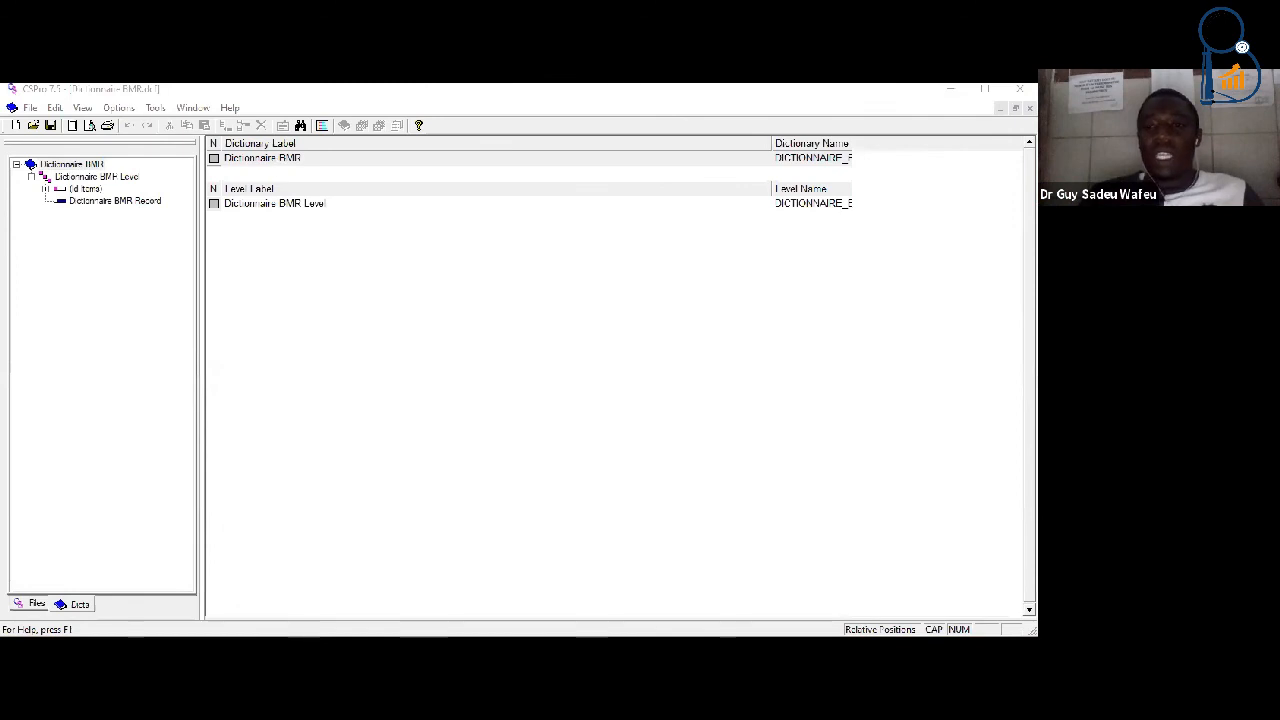
pyautogui.press('super+d')
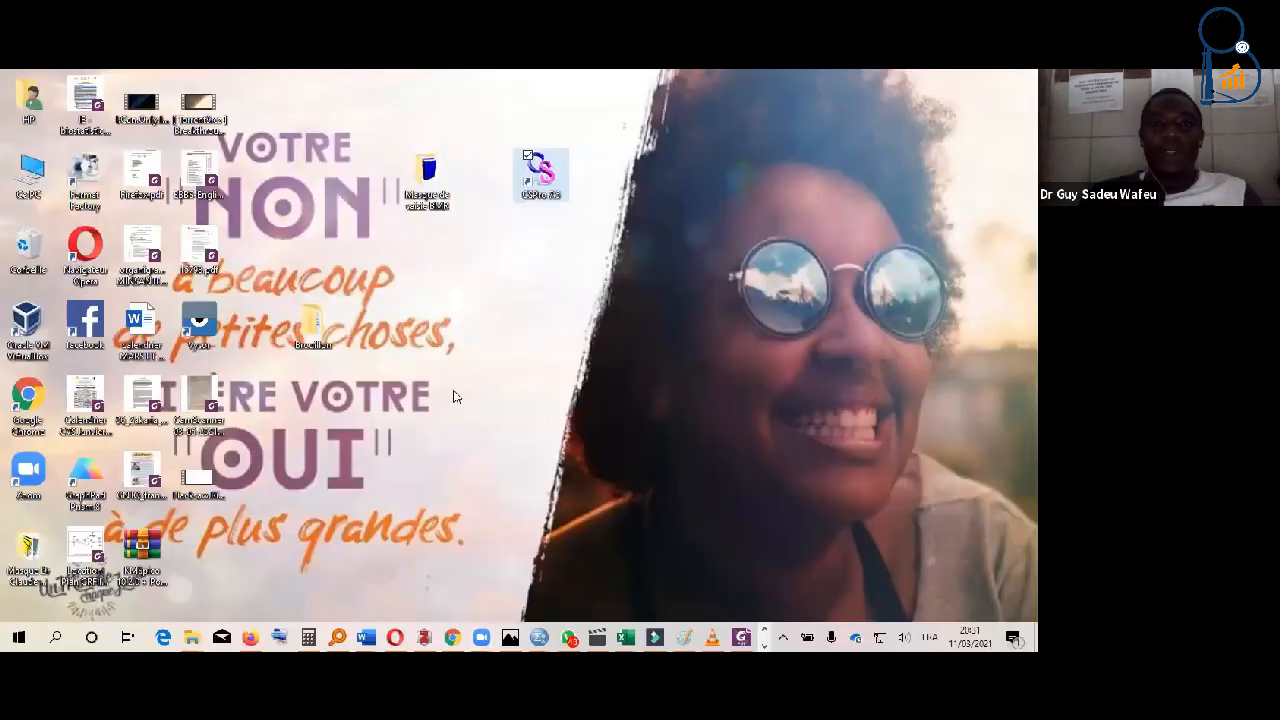
pyautogui.click(422, 190)
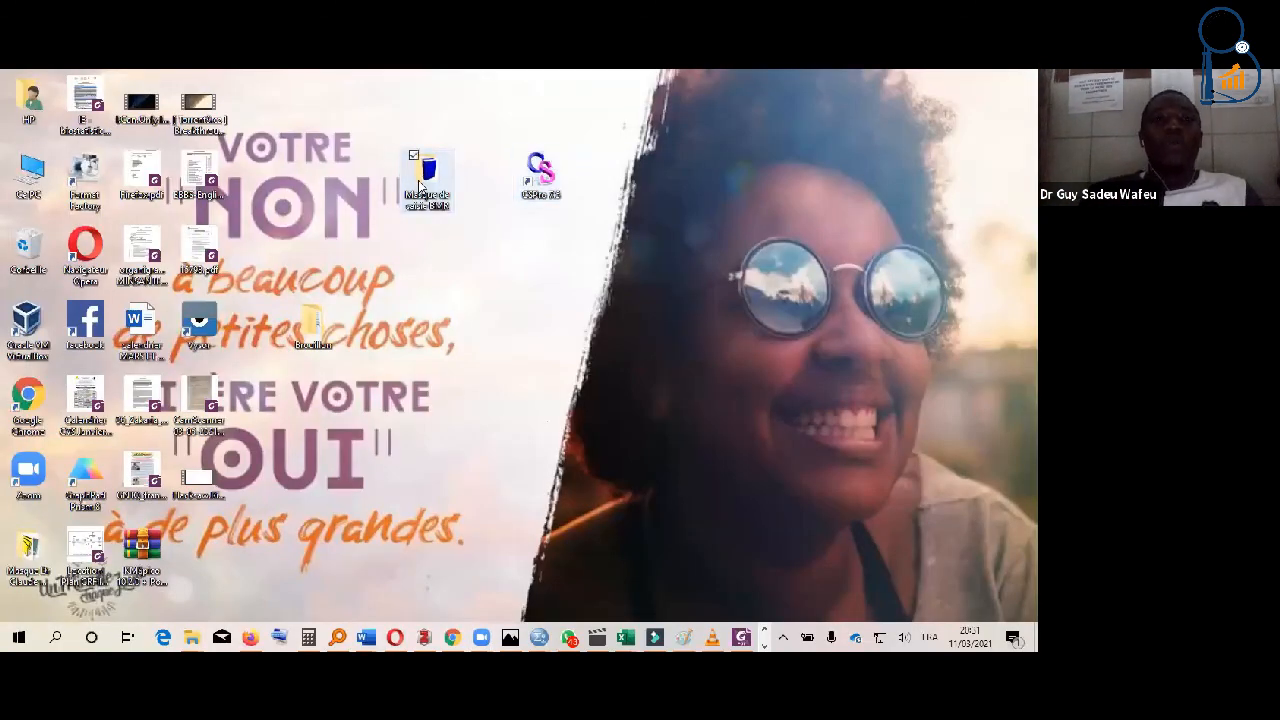
pyautogui.doubleClick(422, 190)
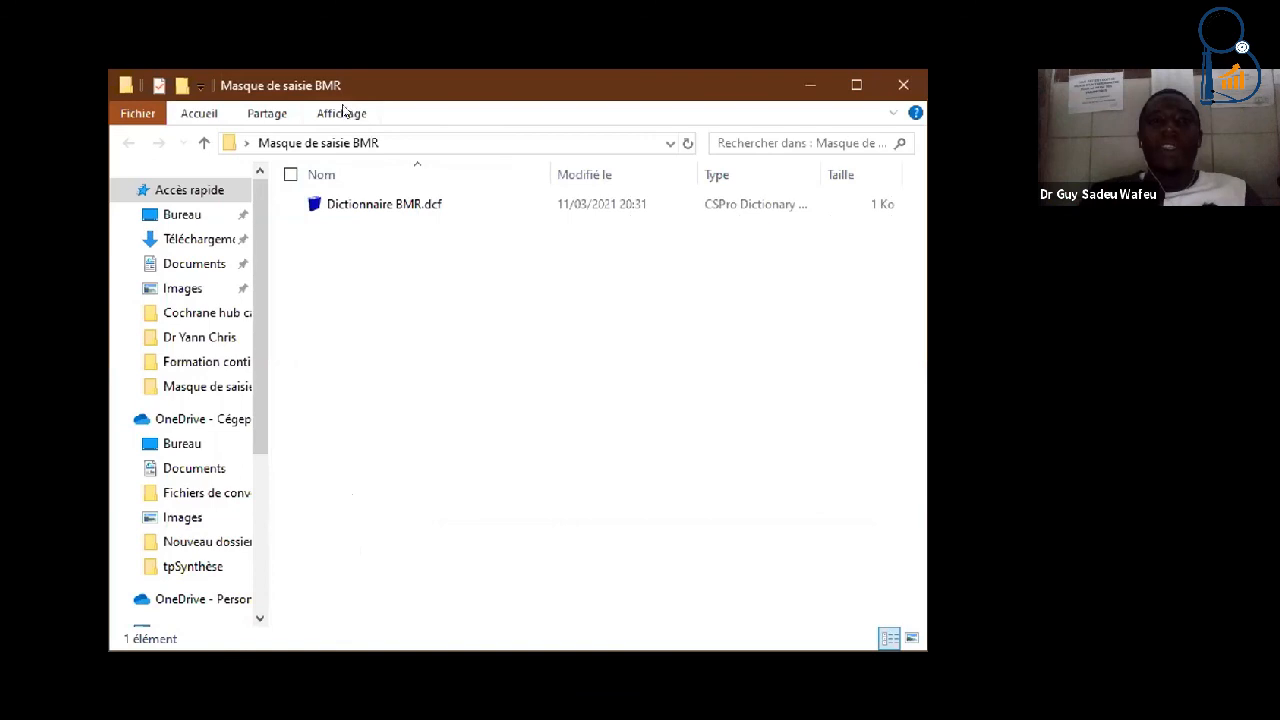
pyautogui.click(341, 114)
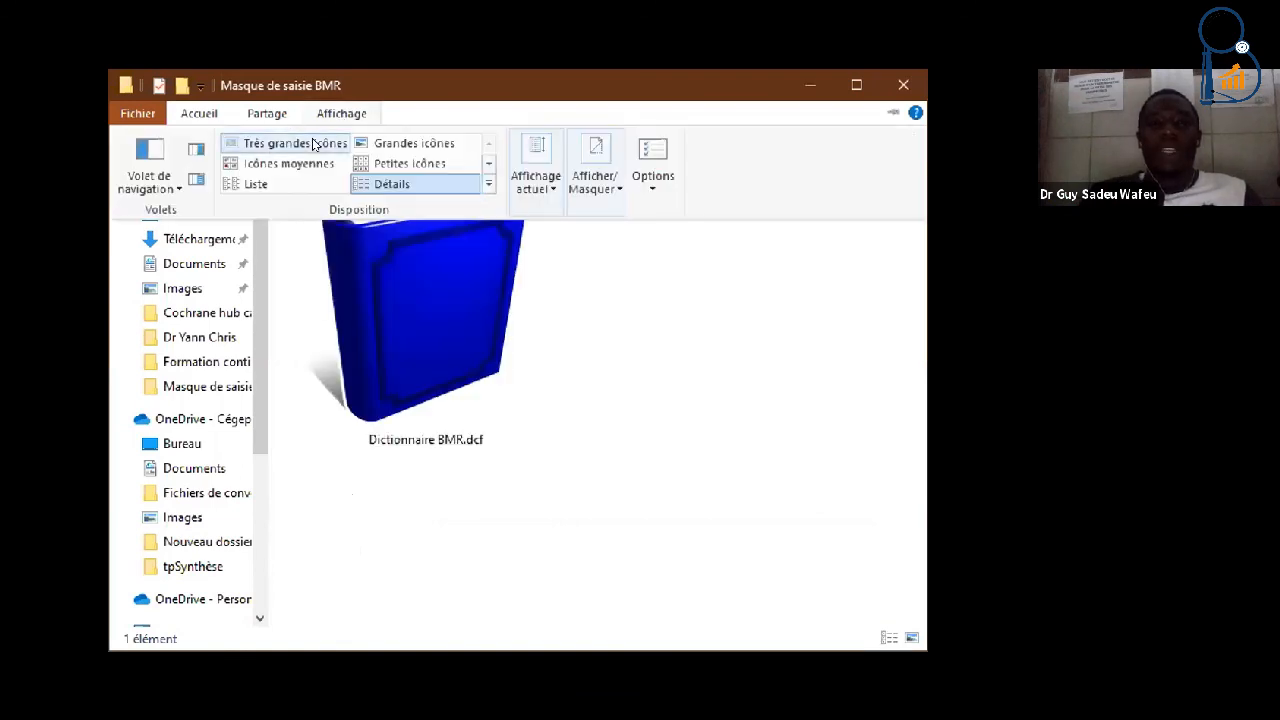
pyautogui.click(606, 386)
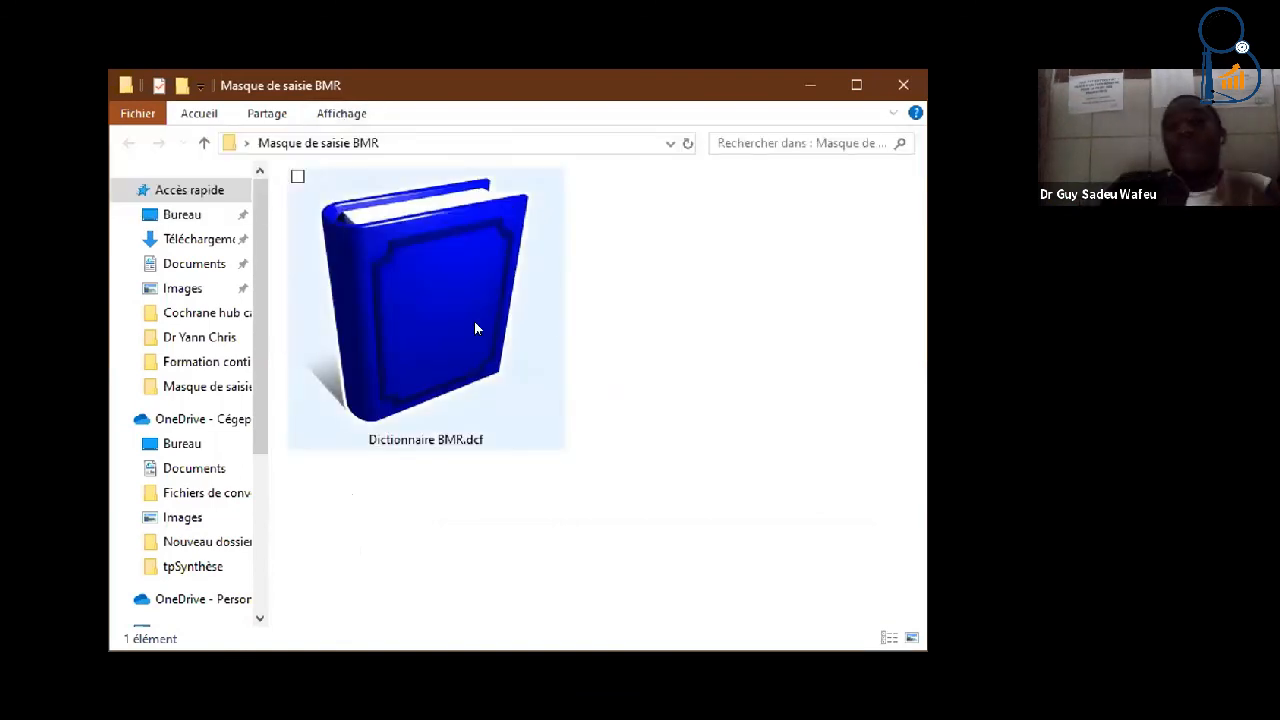